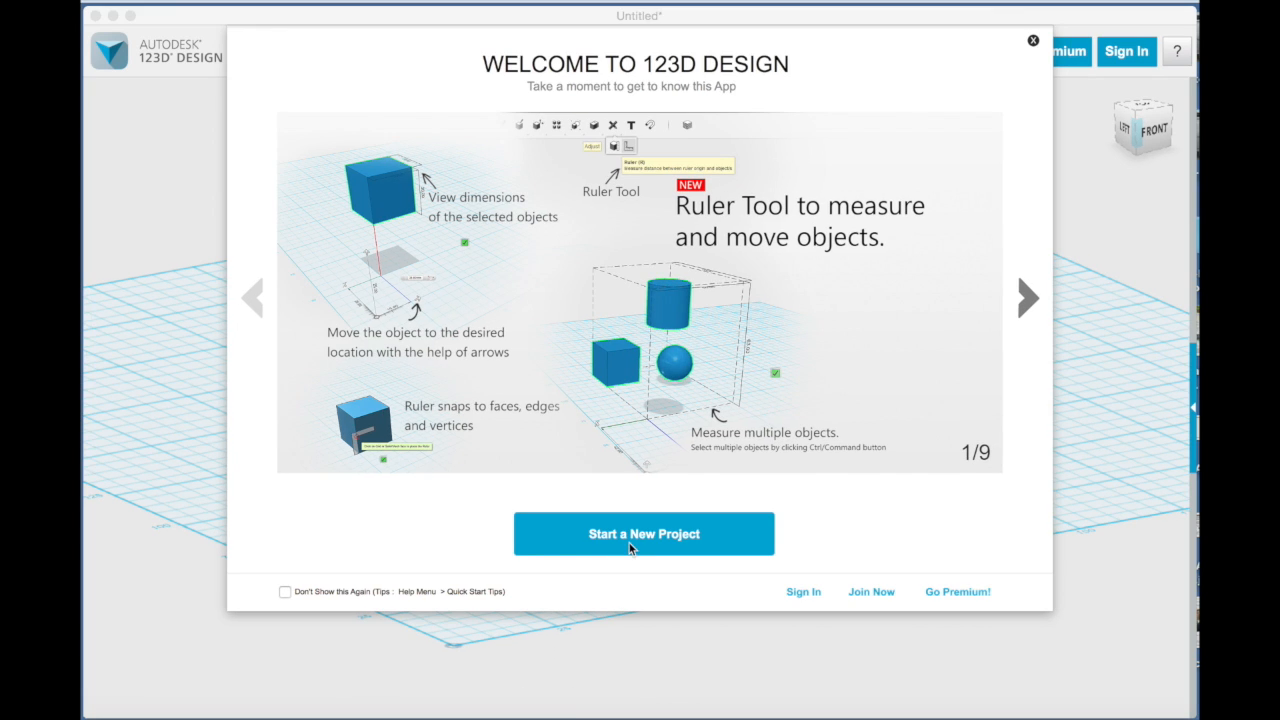
Step: Start a new project and switch the view to perspective projection
click(631, 547)
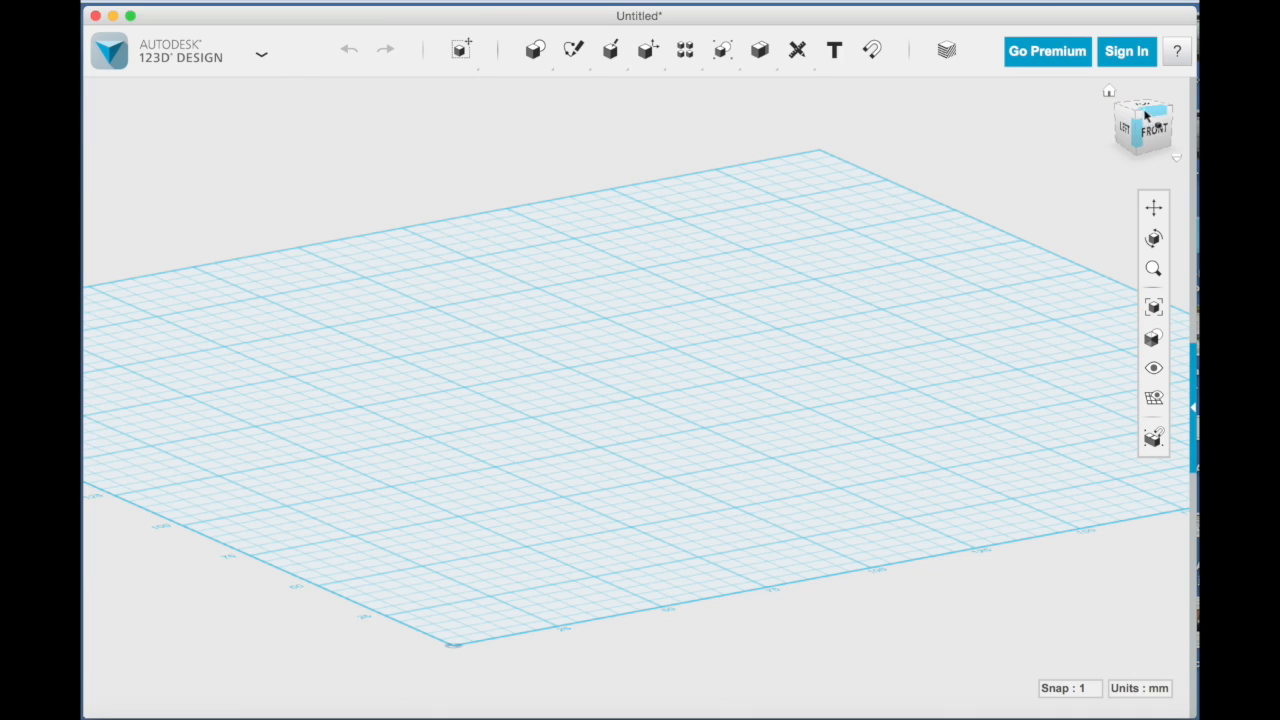
click(1175, 160)
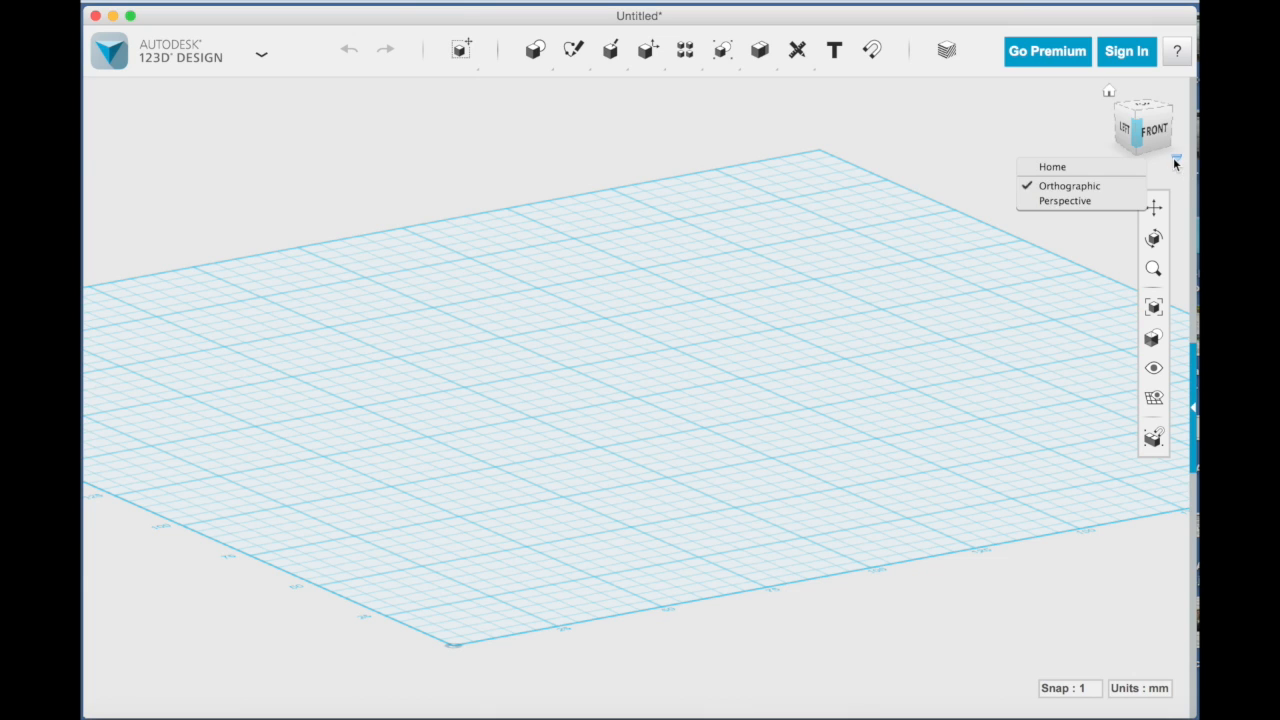
click(1096, 203)
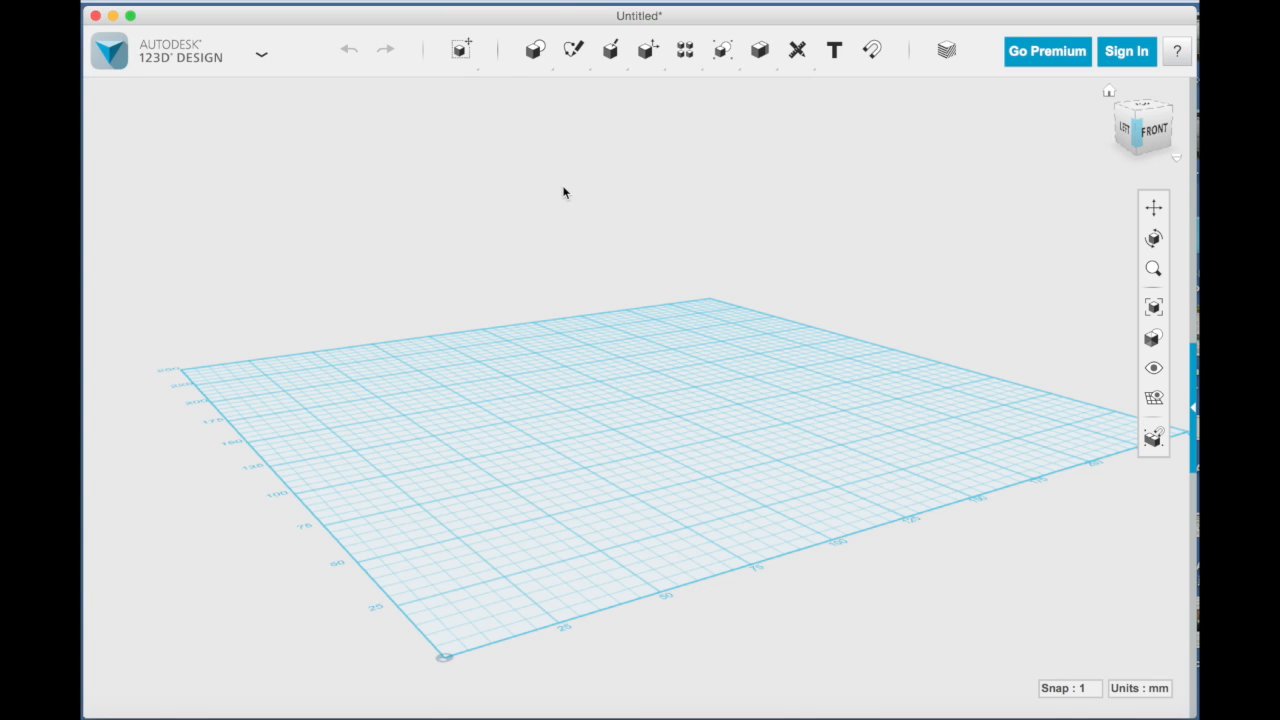
Step: Examine the empty work grid in perspective by orbiting, panning and zooming the view
click(1154, 240)
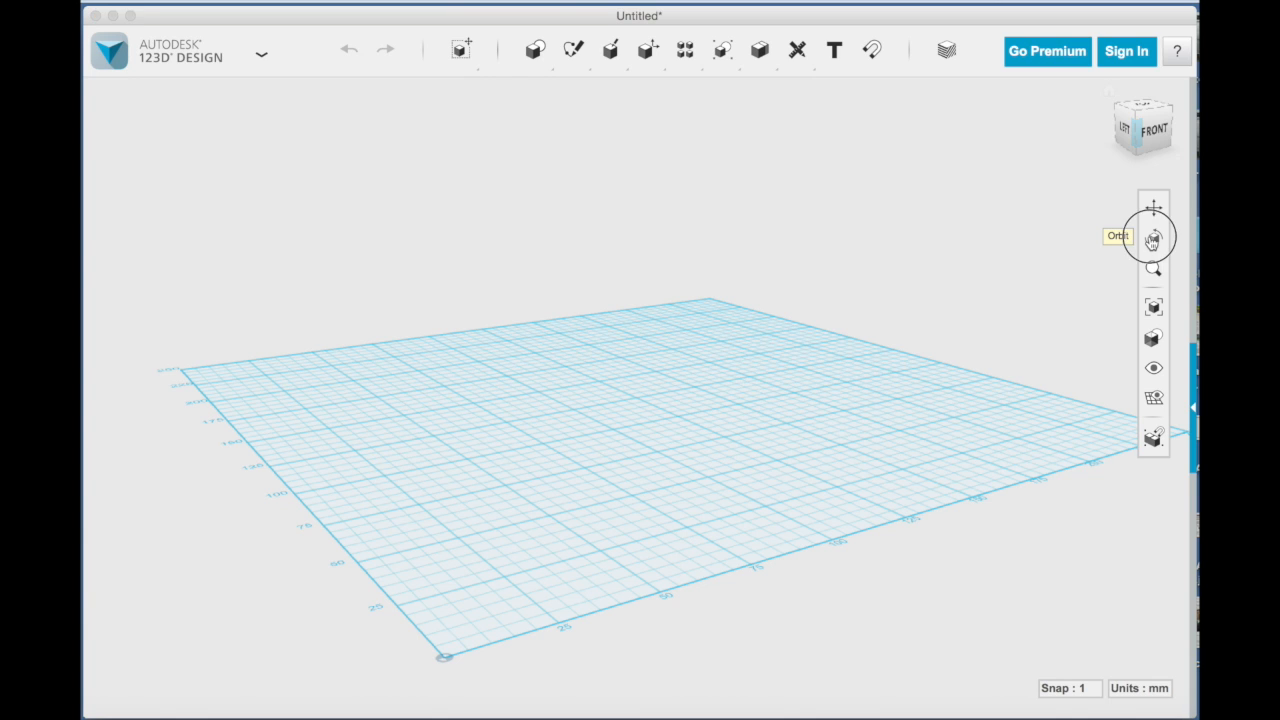
drag(731, 357, 766, 337)
click(1155, 208)
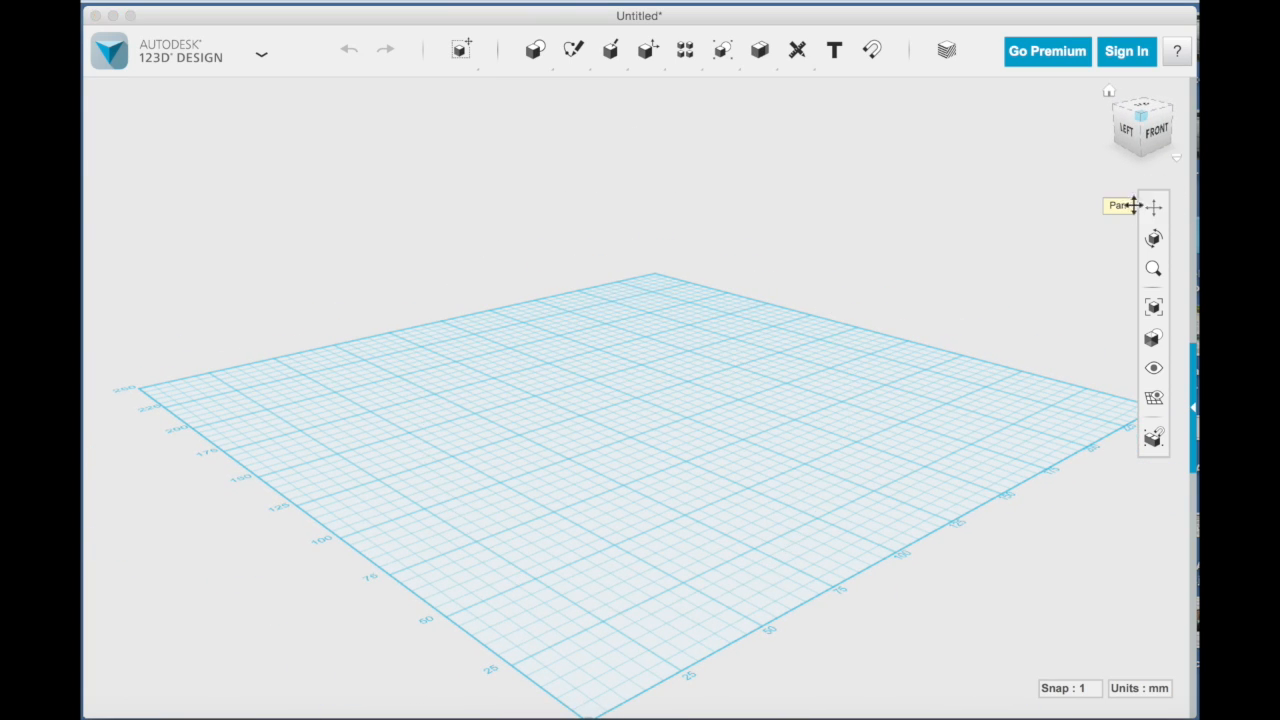
mouse_move(760, 337)
mouse_down()
mouse_move(869, 334)
mouse_move(654, 349)
mouse_move(769, 340)
mouse_move(752, 338)
mouse_up()
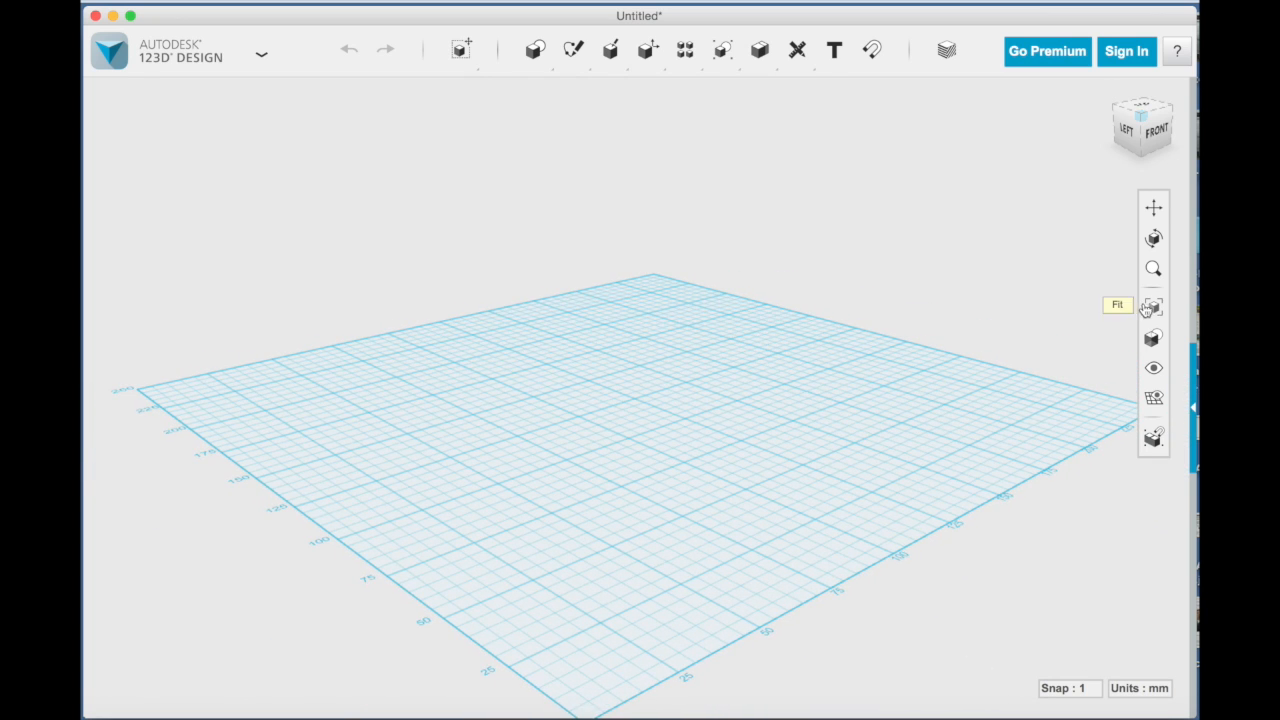
click(1153, 268)
mouse_move(674, 431)
mouse_down()
mouse_move(674, 306)
mouse_move(709, 517)
mouse_move(677, 349)
mouse_move(686, 424)
mouse_up()
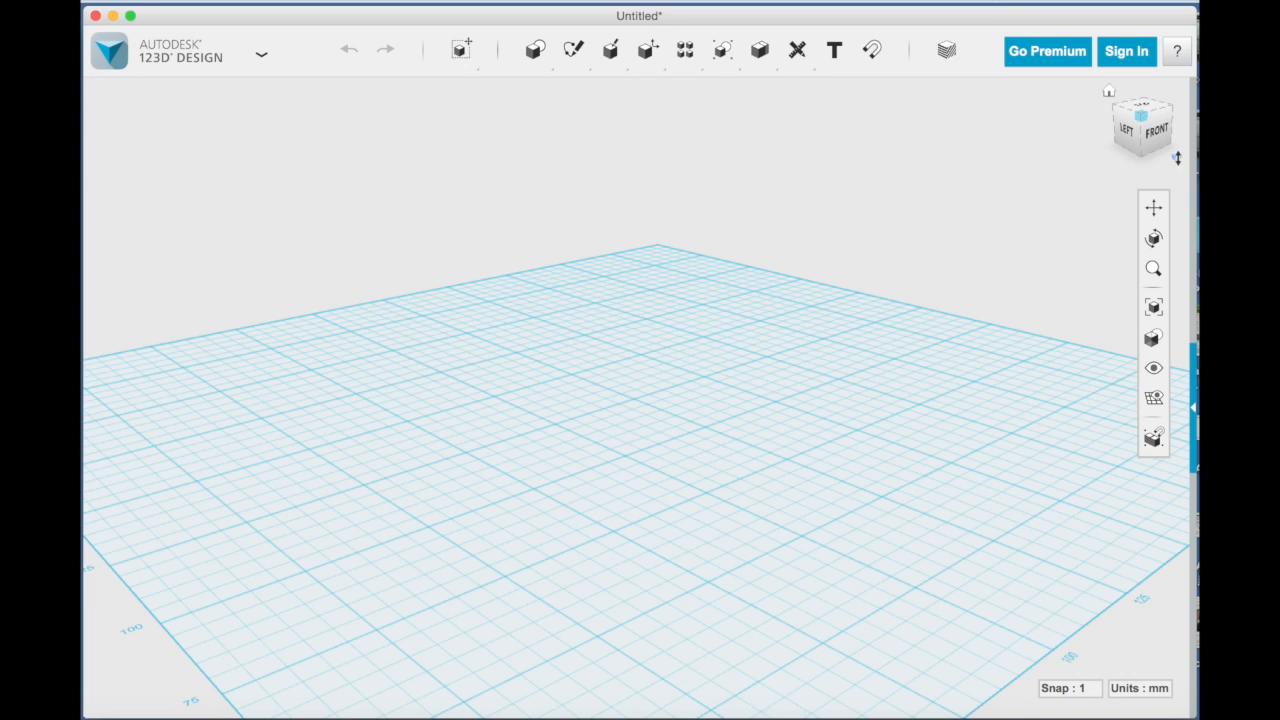
Step: Switch the view back to orthographic projection and restore the home view of the grid
click(1176, 158)
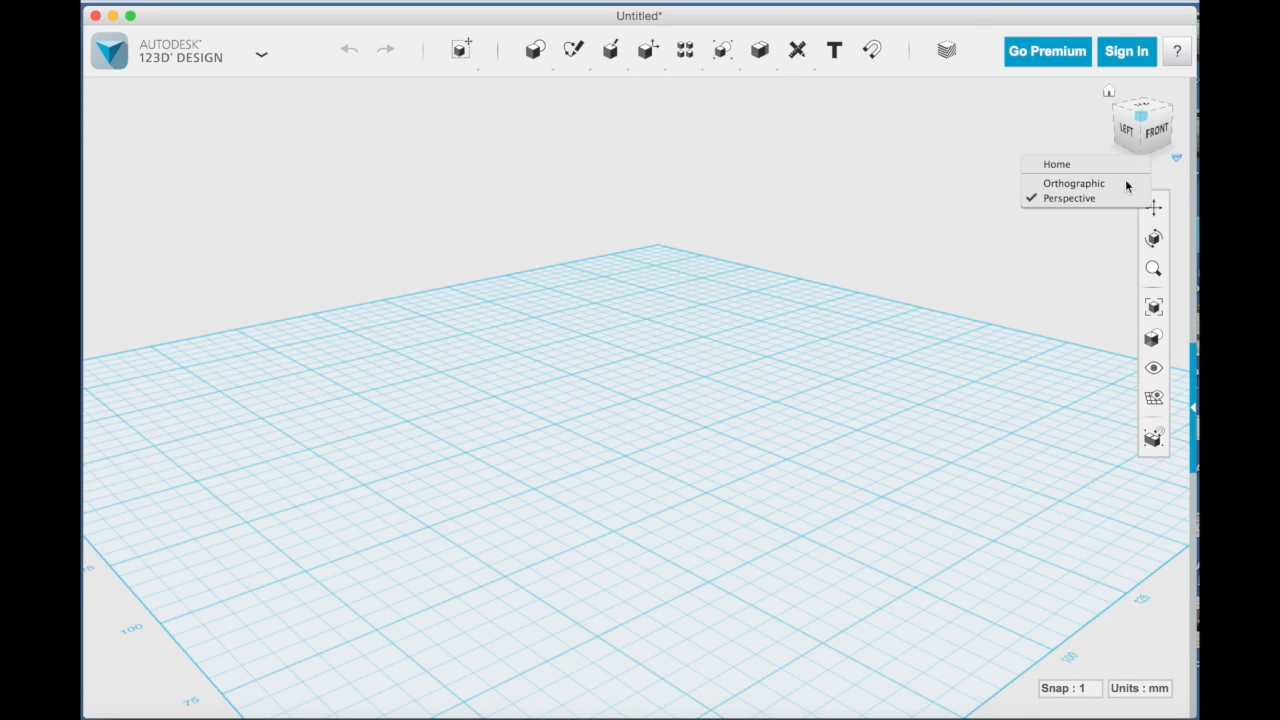
click(1074, 183)
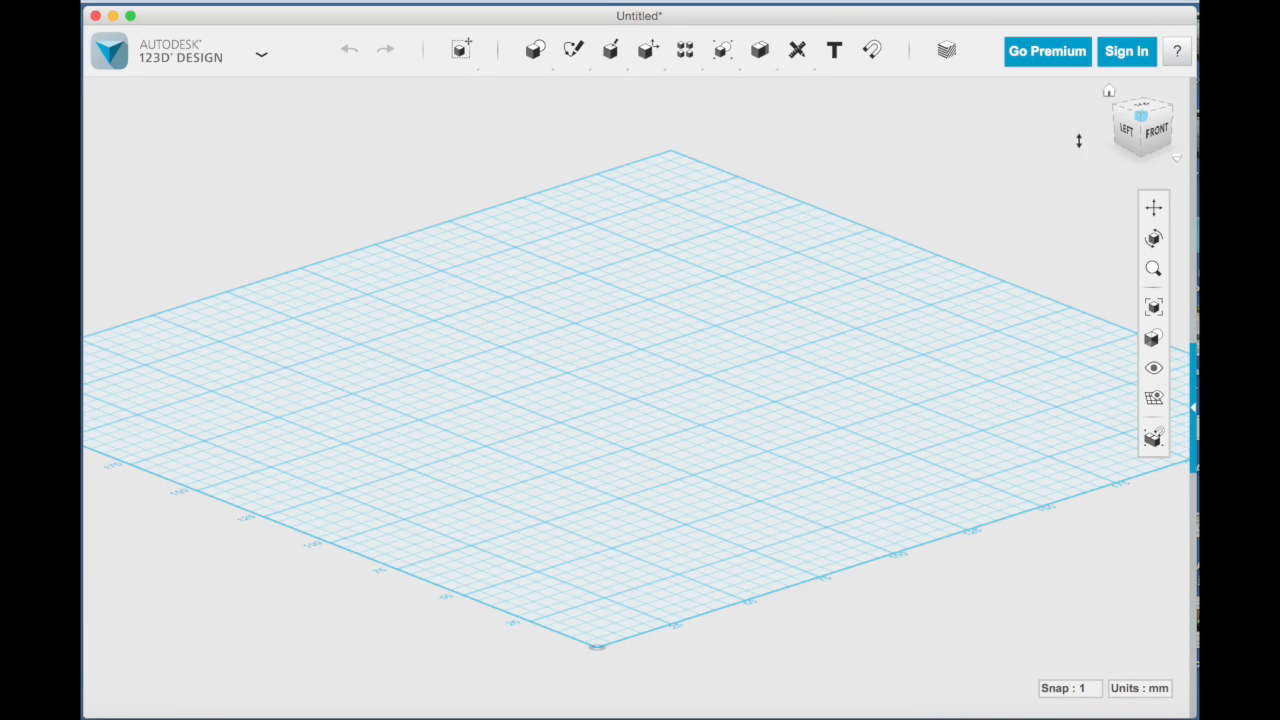
click(1109, 92)
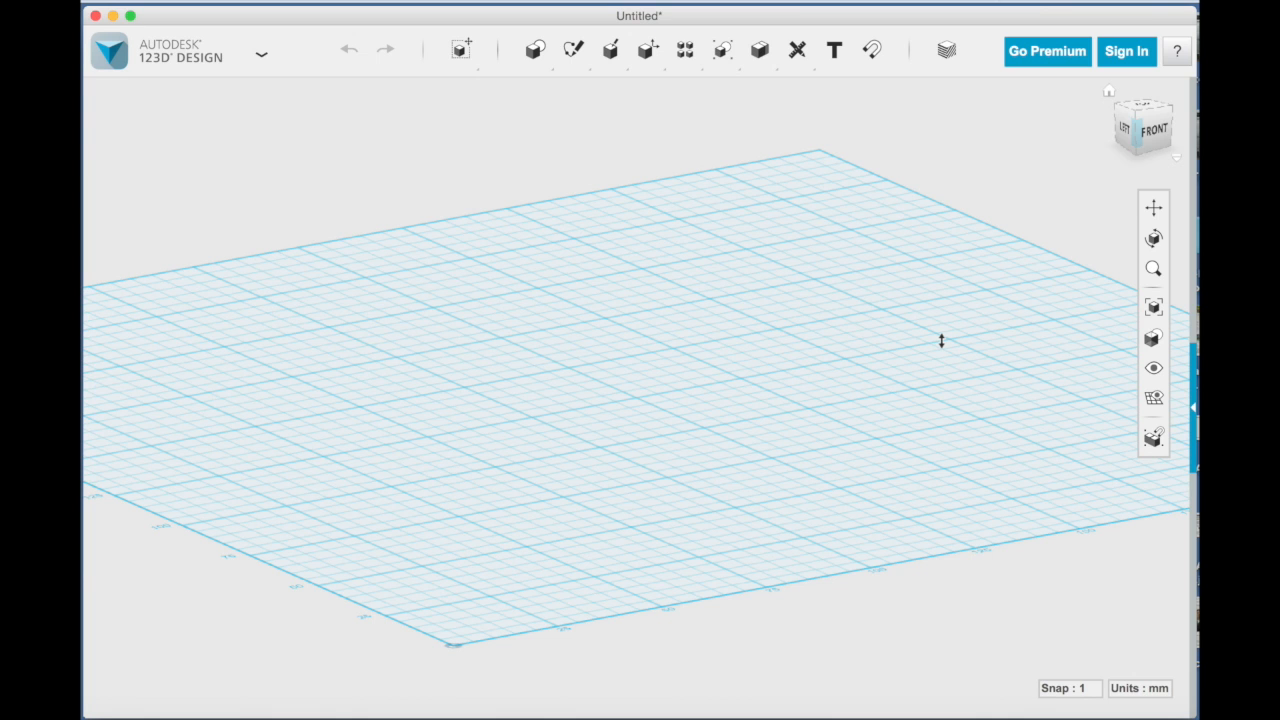
drag(941, 341, 931, 300)
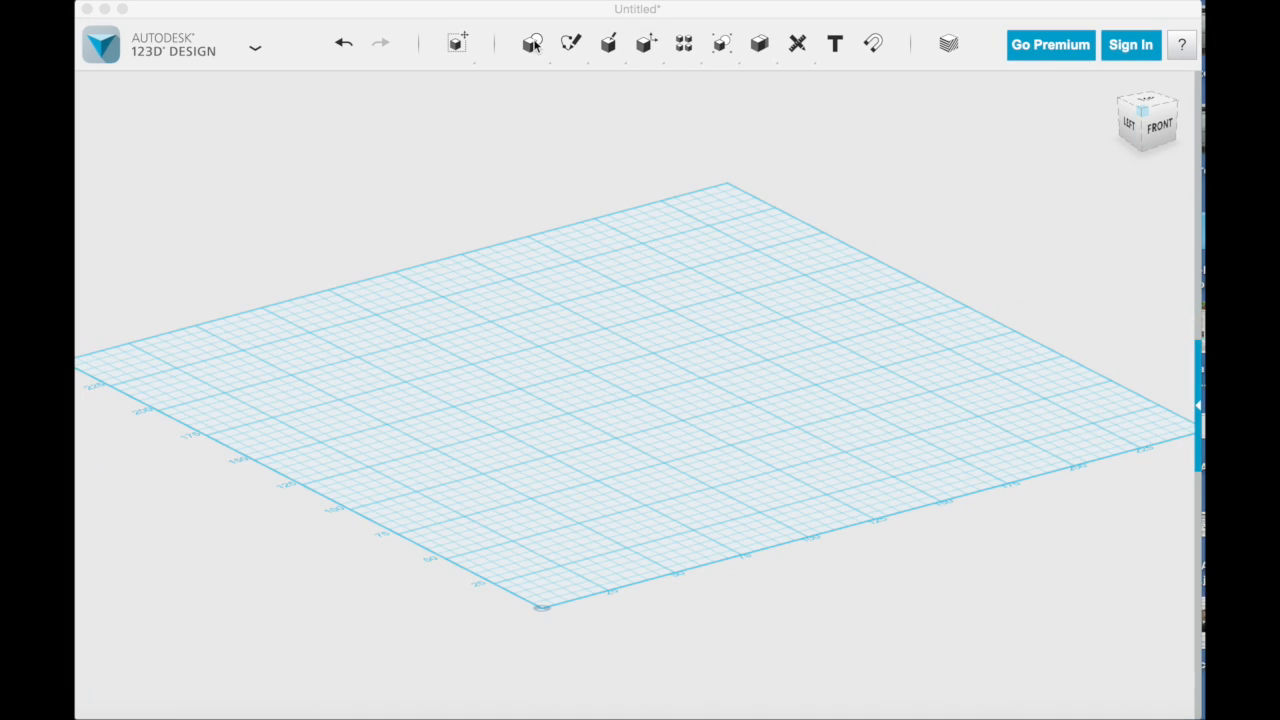
Step: Place a cylinder primitive with radius 3.5 mm and height 60 mm near the middle of the grid
drag(528, 46, 597, 89)
click(597, 89)
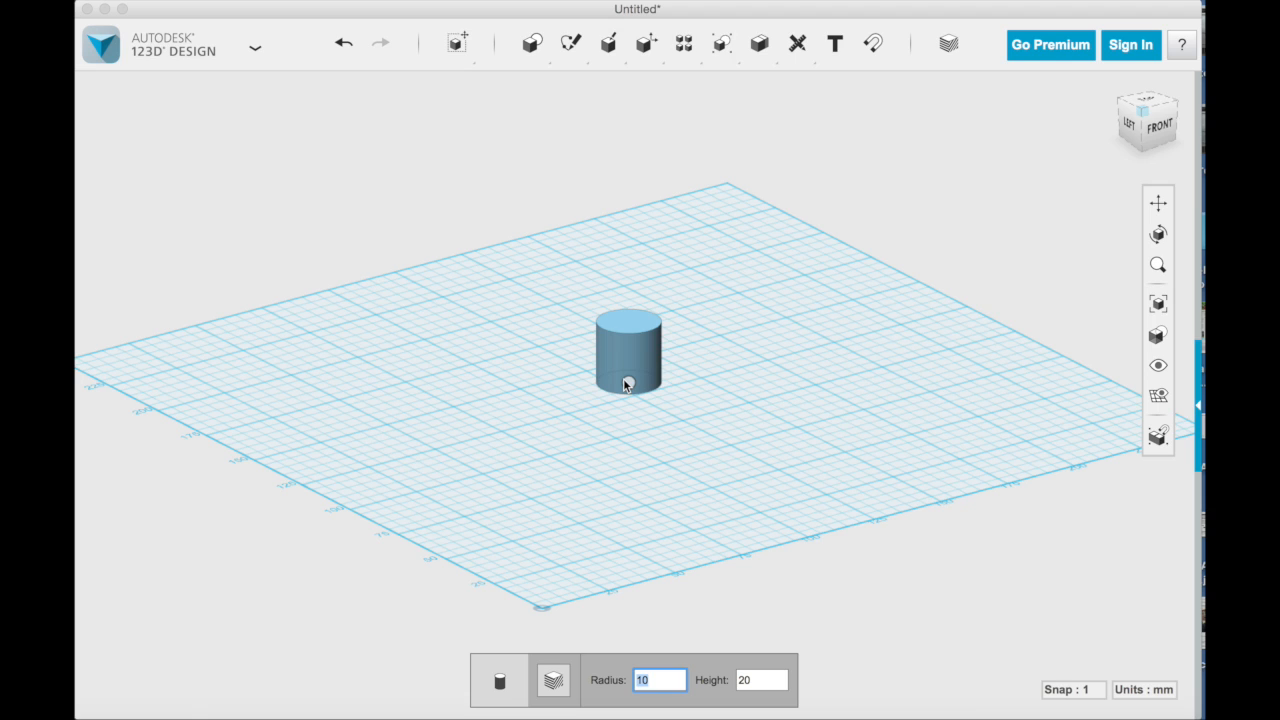
text(4)
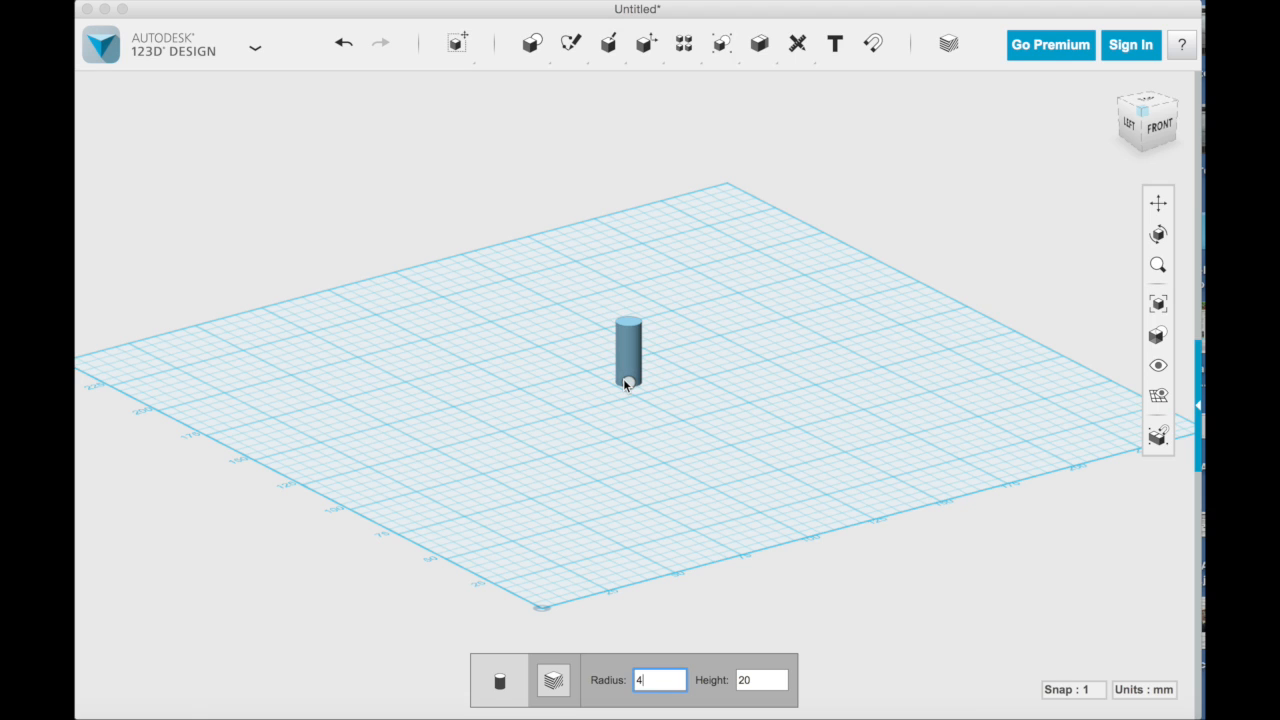
key(BackSpace)
text(3)
text(.5)
key(Tab)
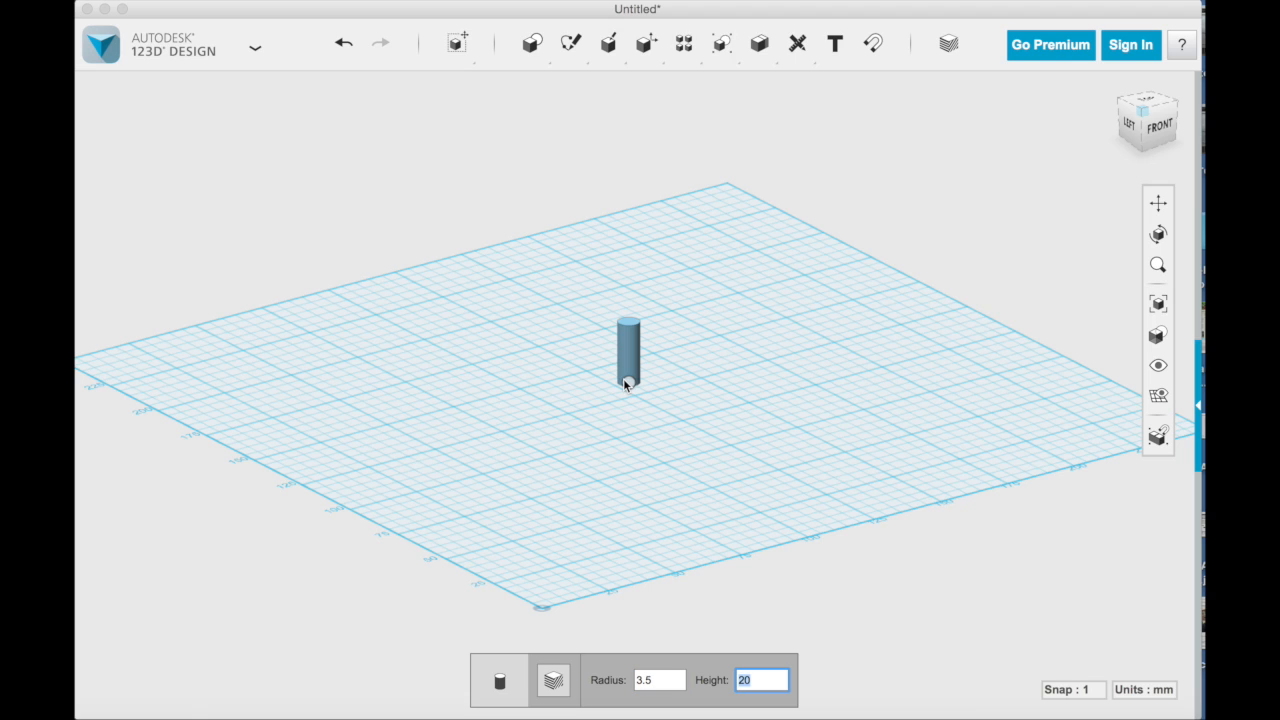
text(50)
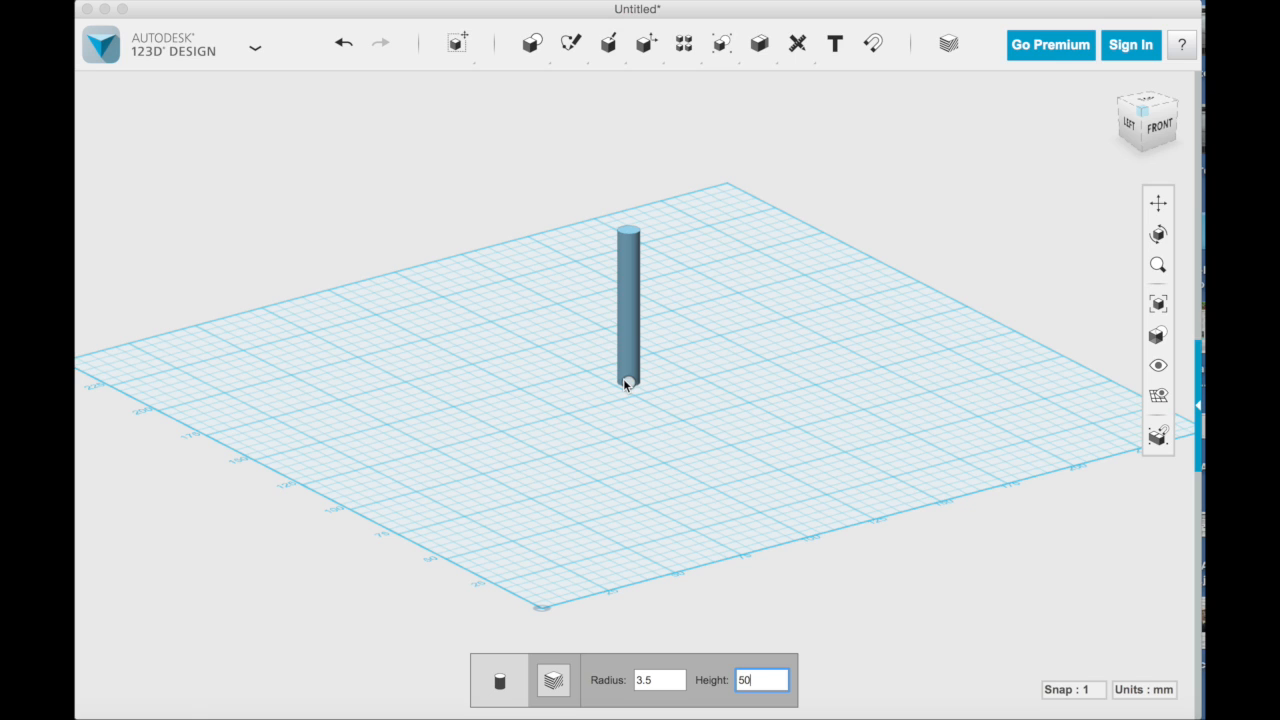
key(BackSpace)
key(BackSpace)
text(60)
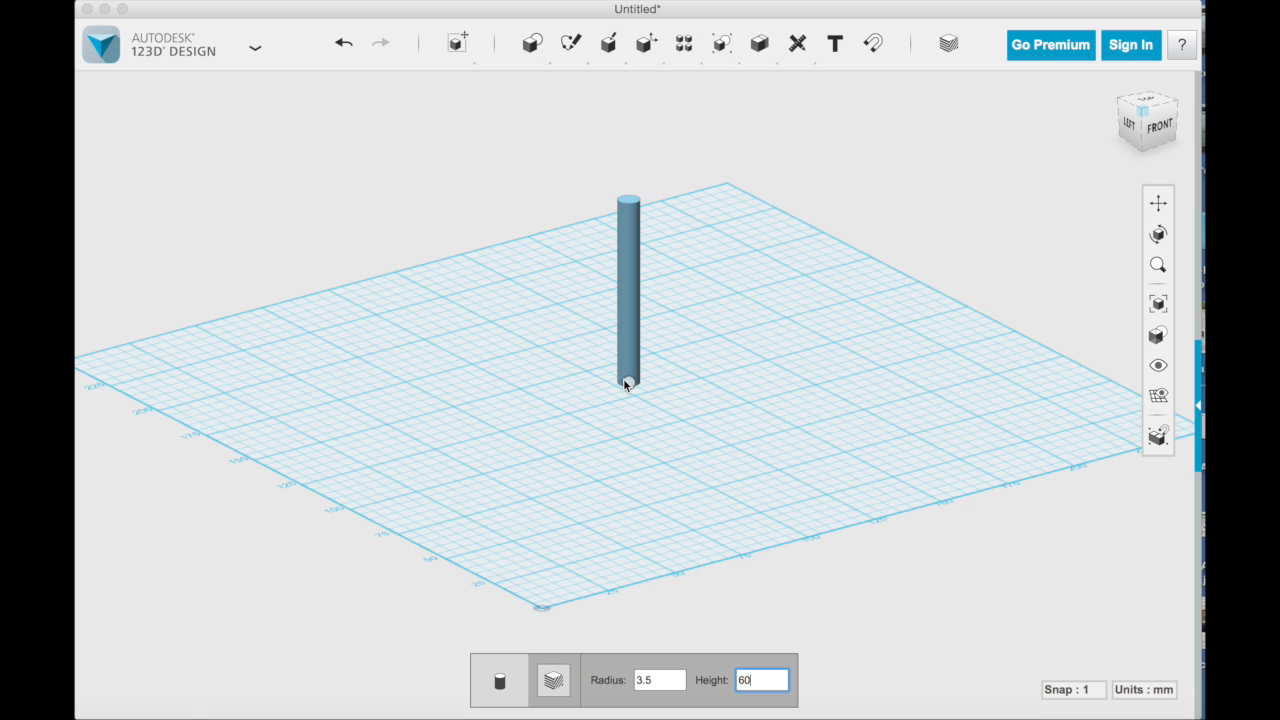
click(623, 378)
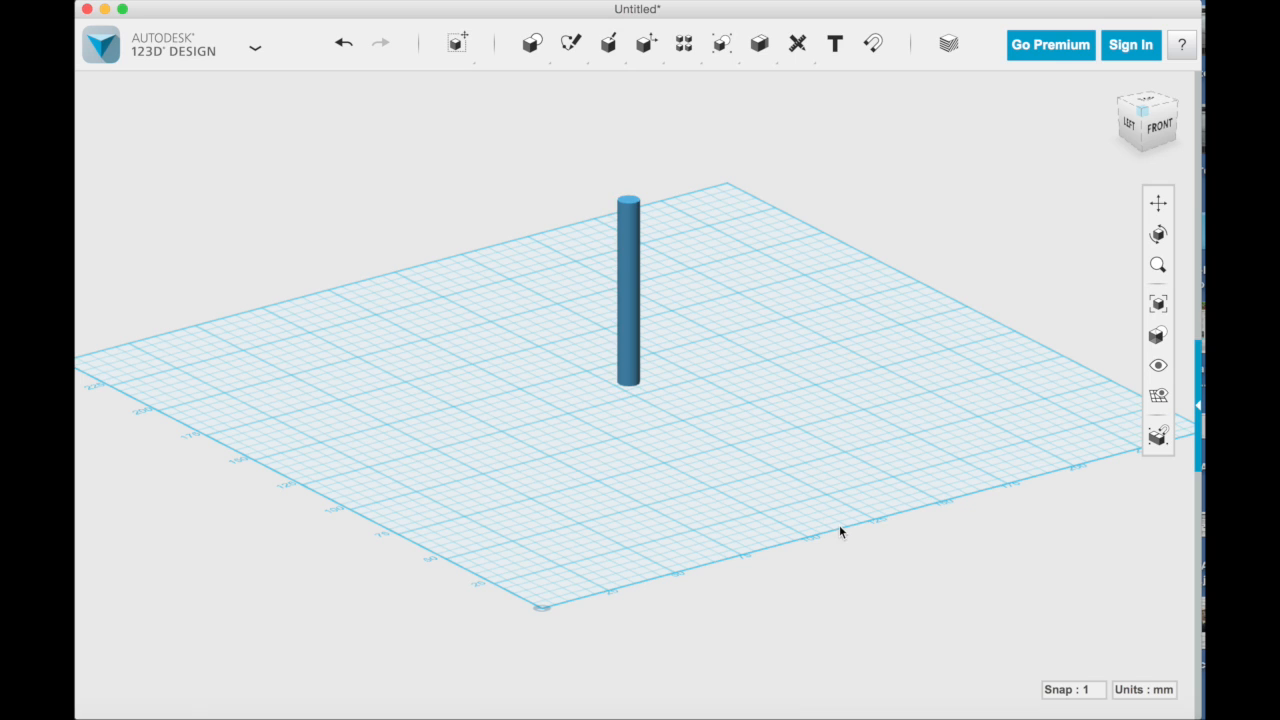
Step: Place a circle sketch with radius 20 mm on the grid beside the cylinder
right_drag(839, 525, 867, 525)
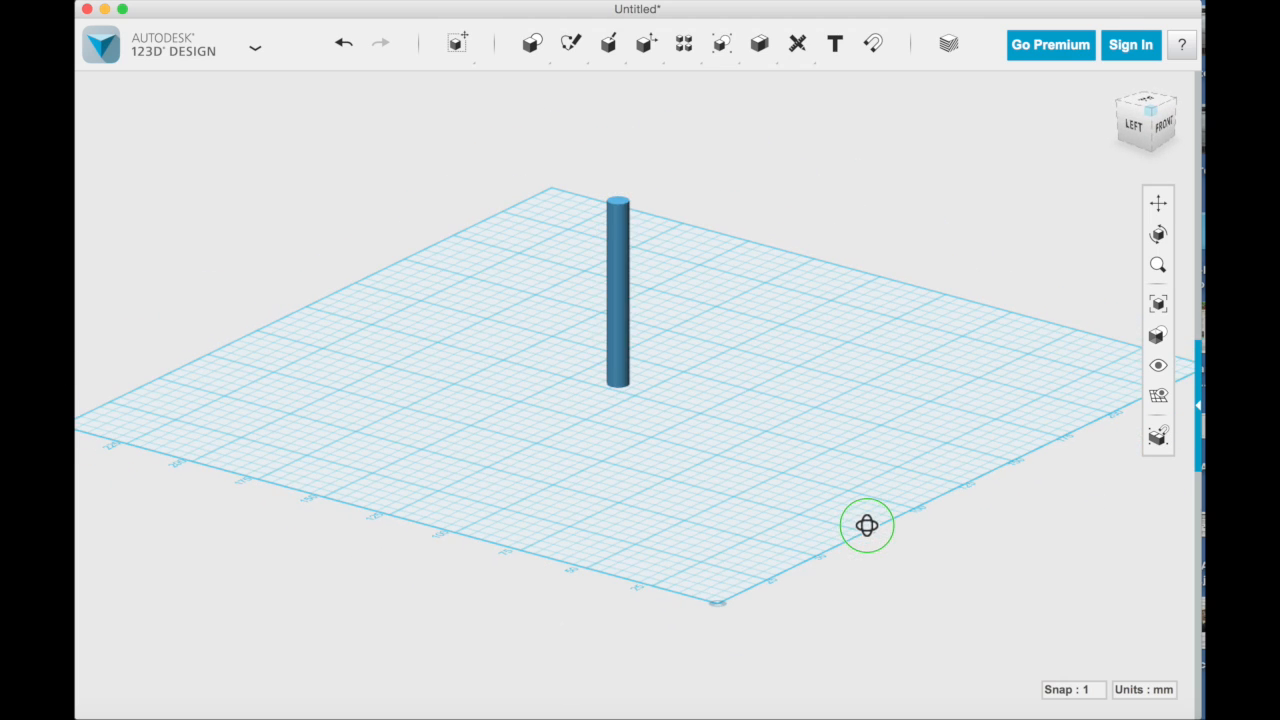
mouse_move(536, 30)
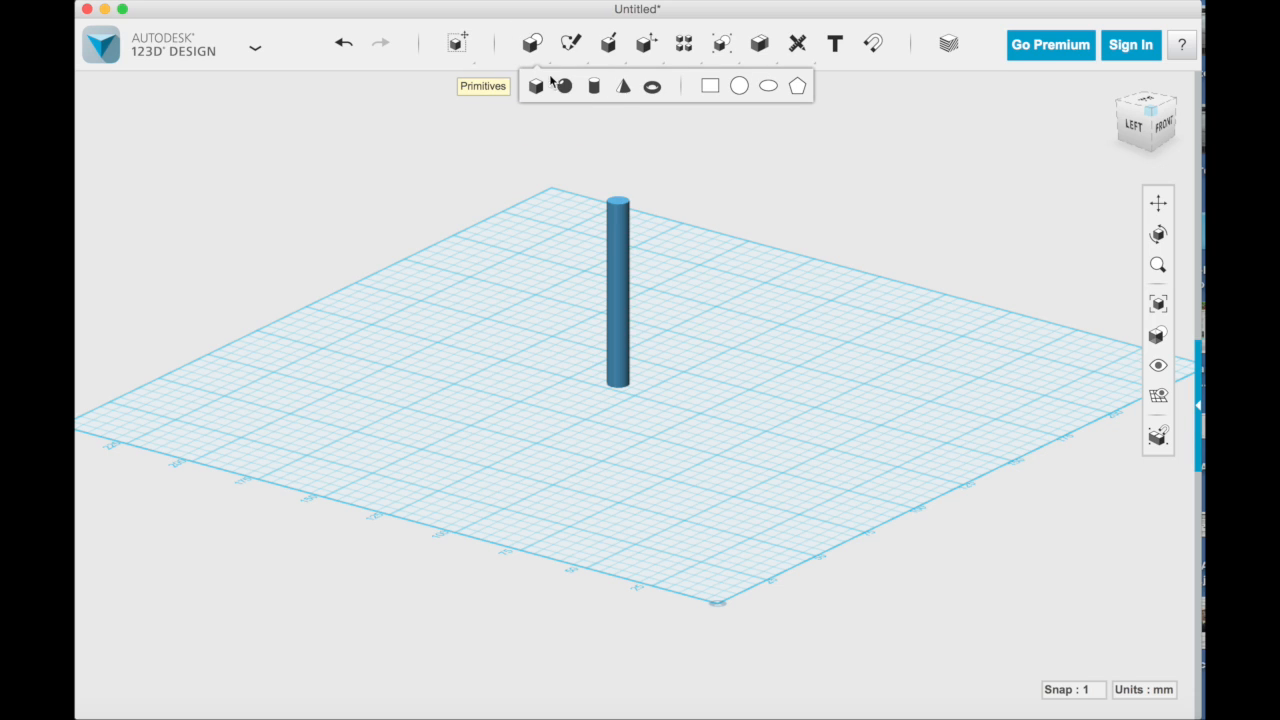
click(739, 86)
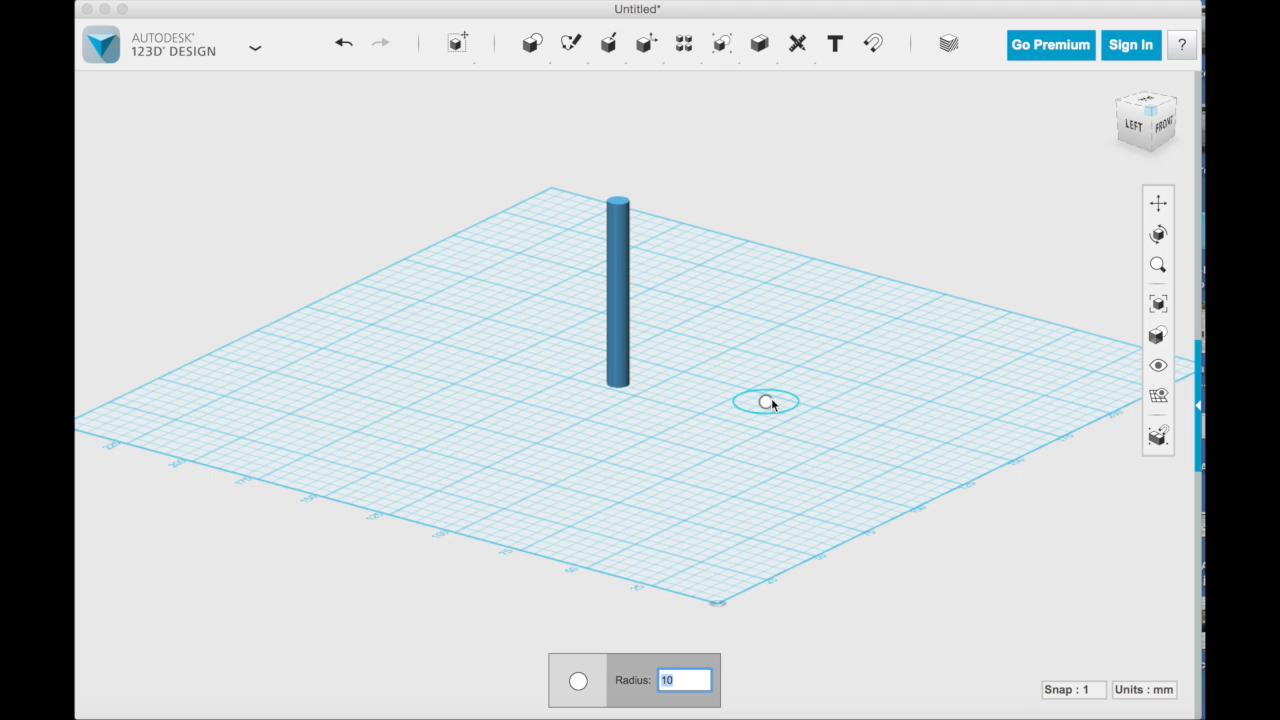
text(20)
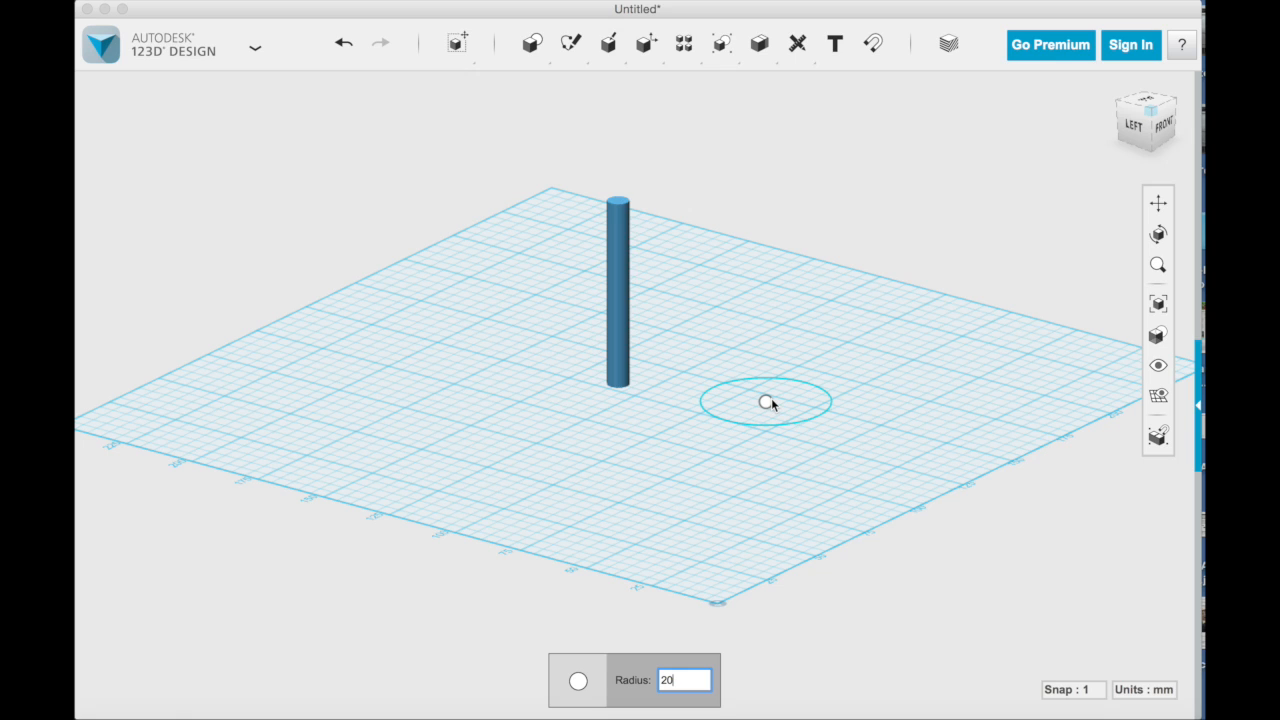
click(768, 402)
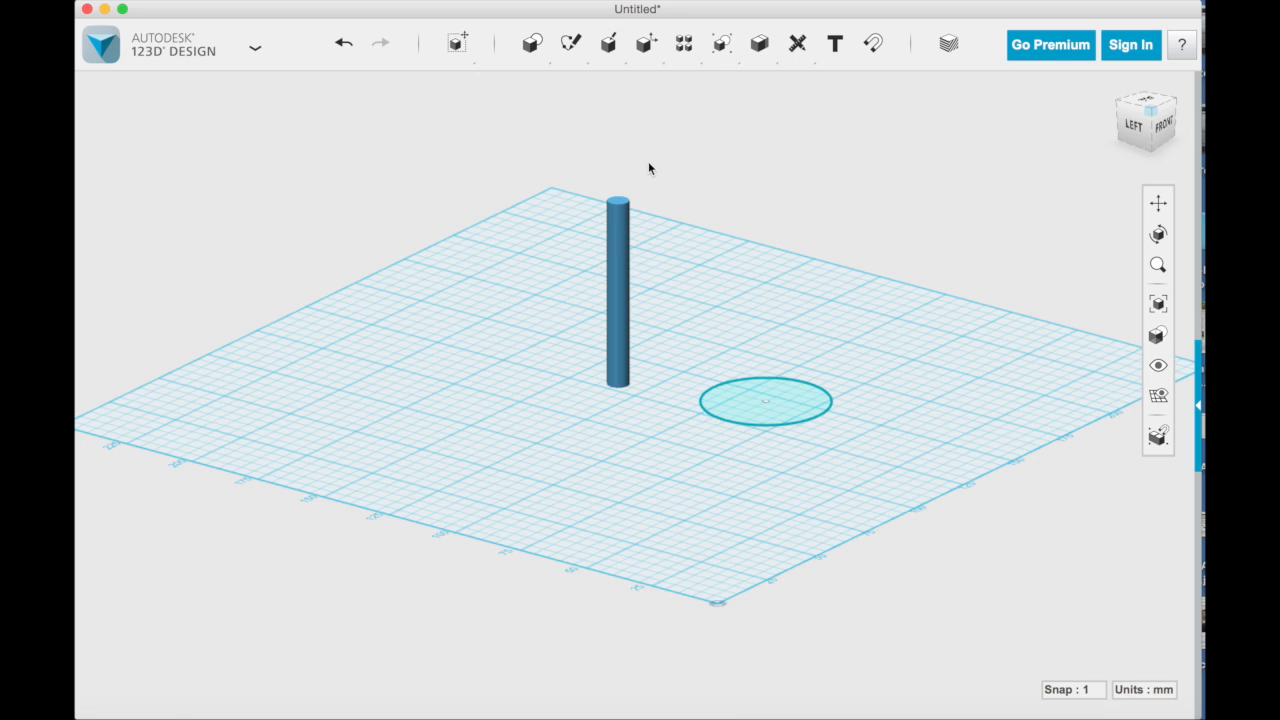
Step: Extrude the 20 mm radius circle upward by 5 mm
mouse_move(592, 40)
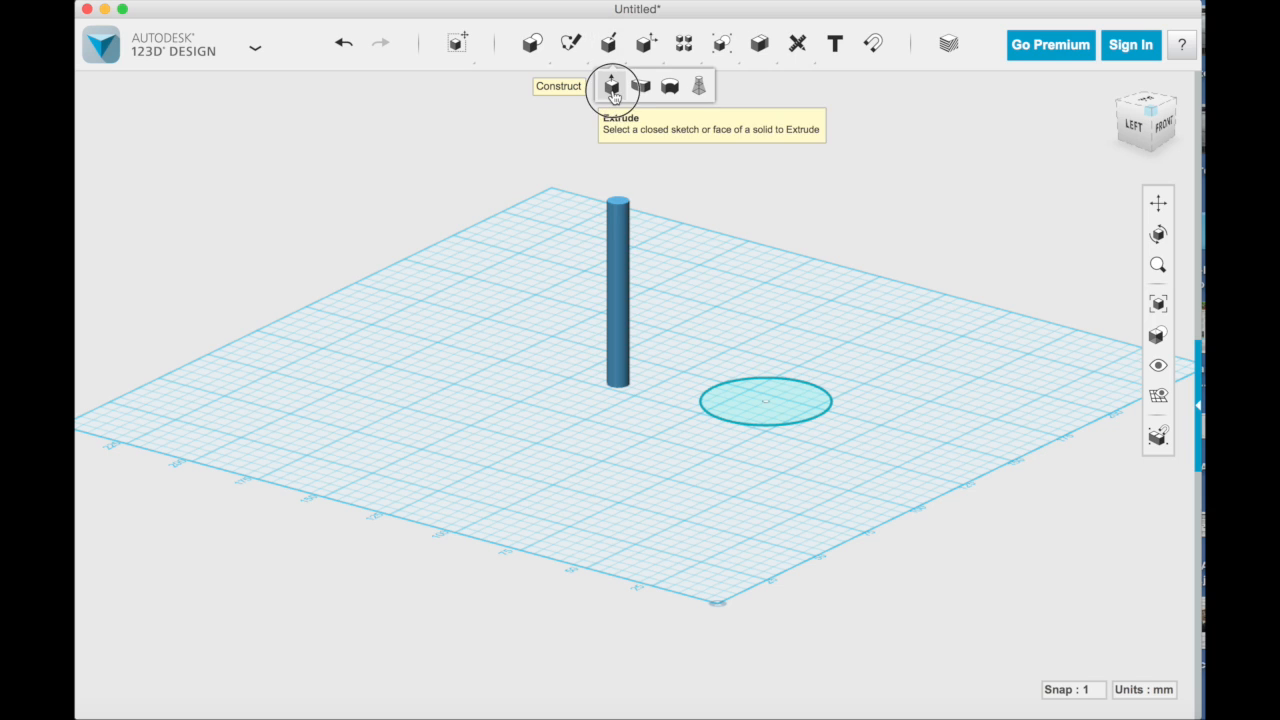
click(611, 86)
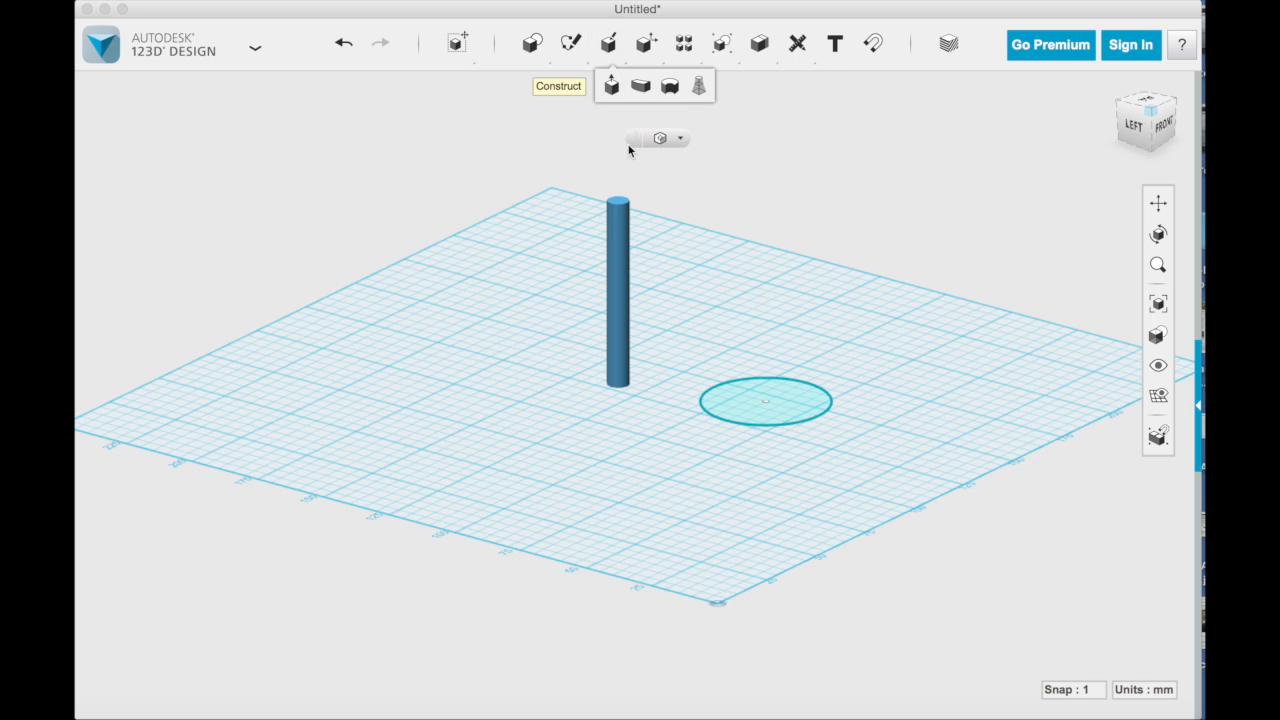
click(767, 420)
click(767, 410)
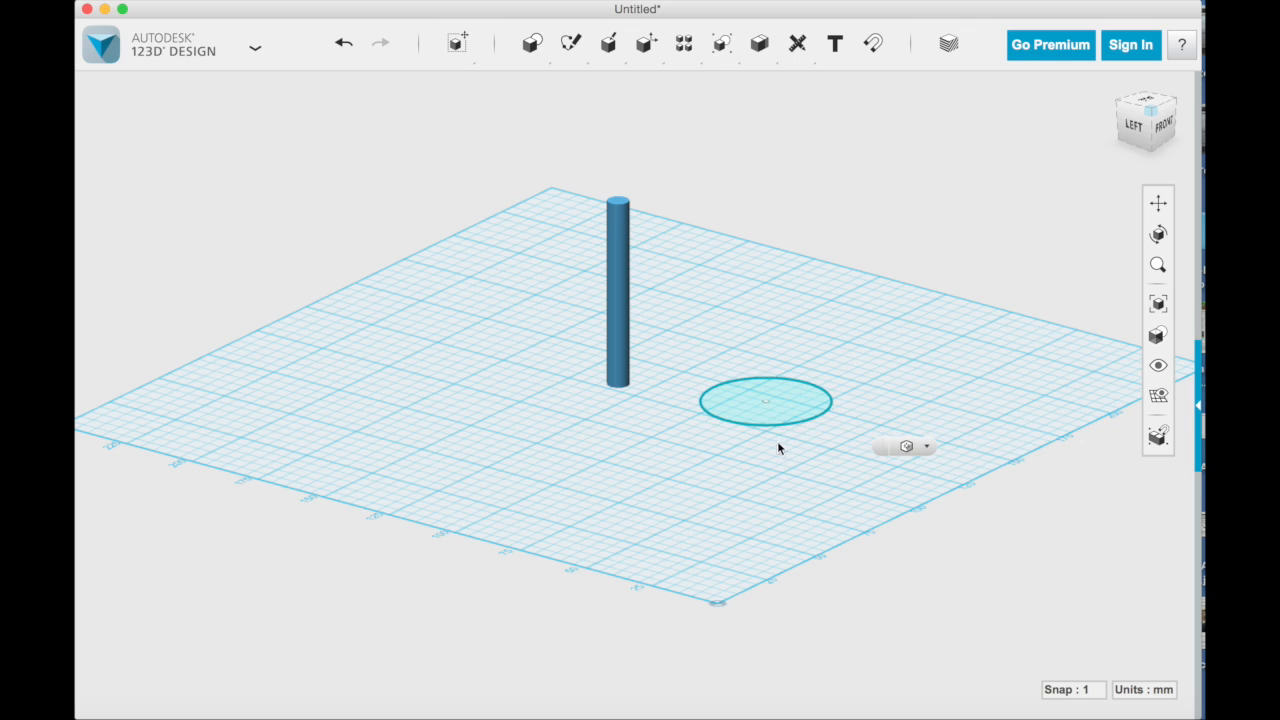
click(763, 410)
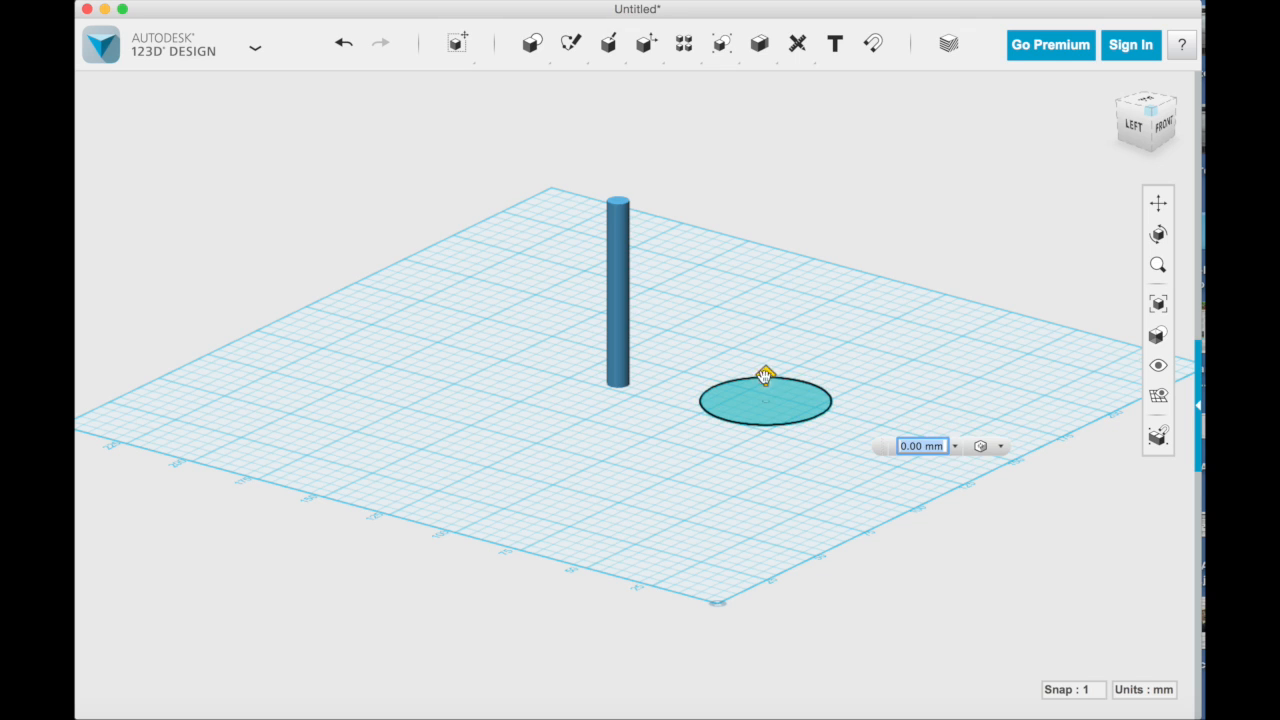
drag(766, 376, 765, 360)
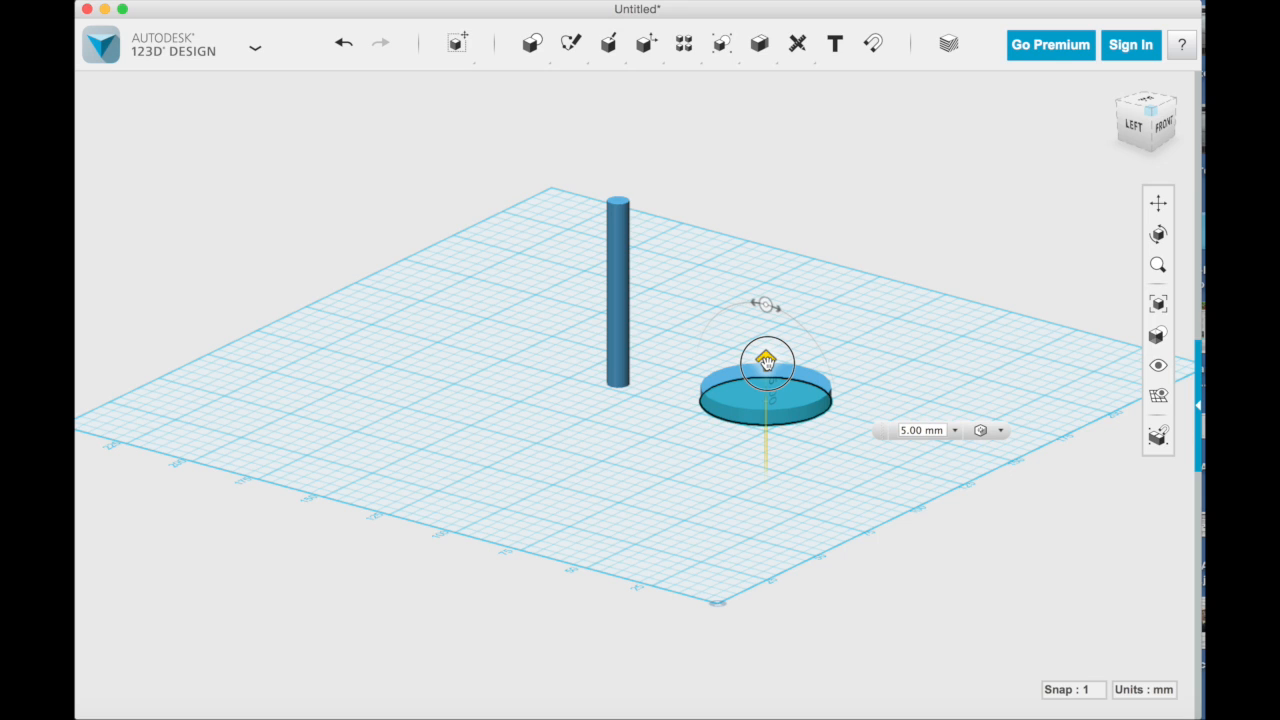
drag(765, 360, 765, 360)
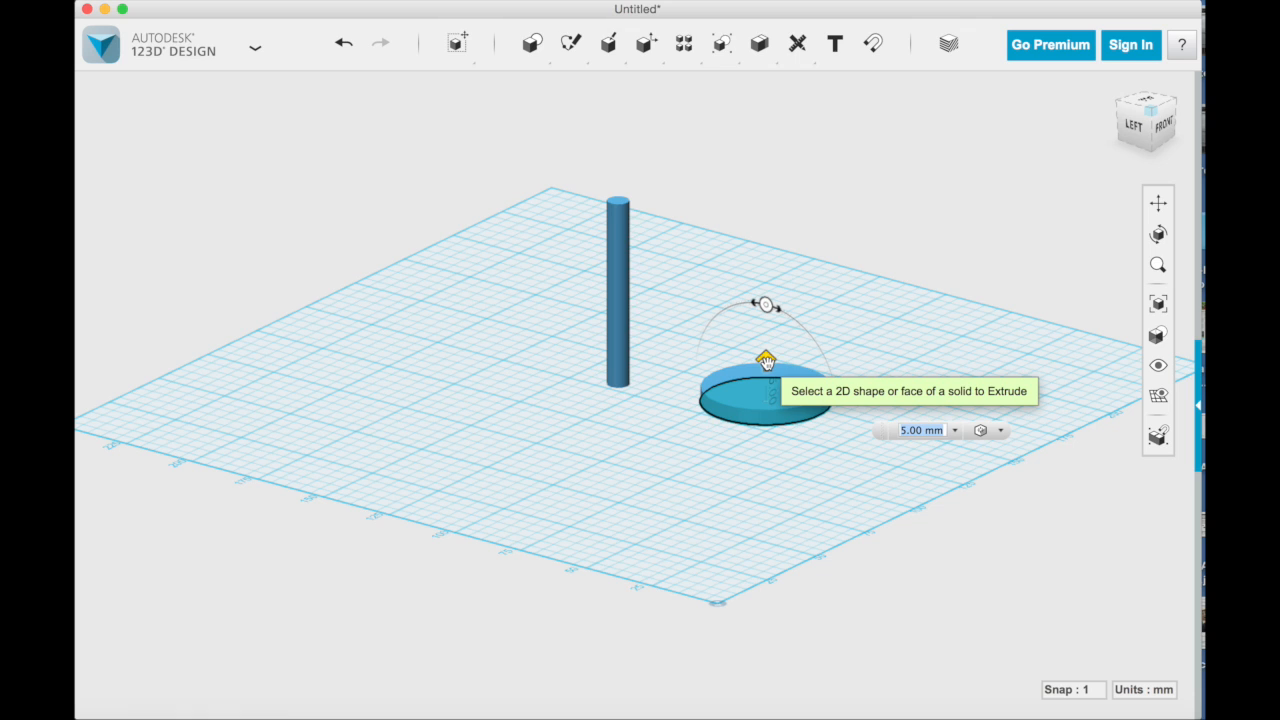
Step: Taper the extruded disc inward with a taper angle of -72 degrees and finish the extrusion
click(766, 305)
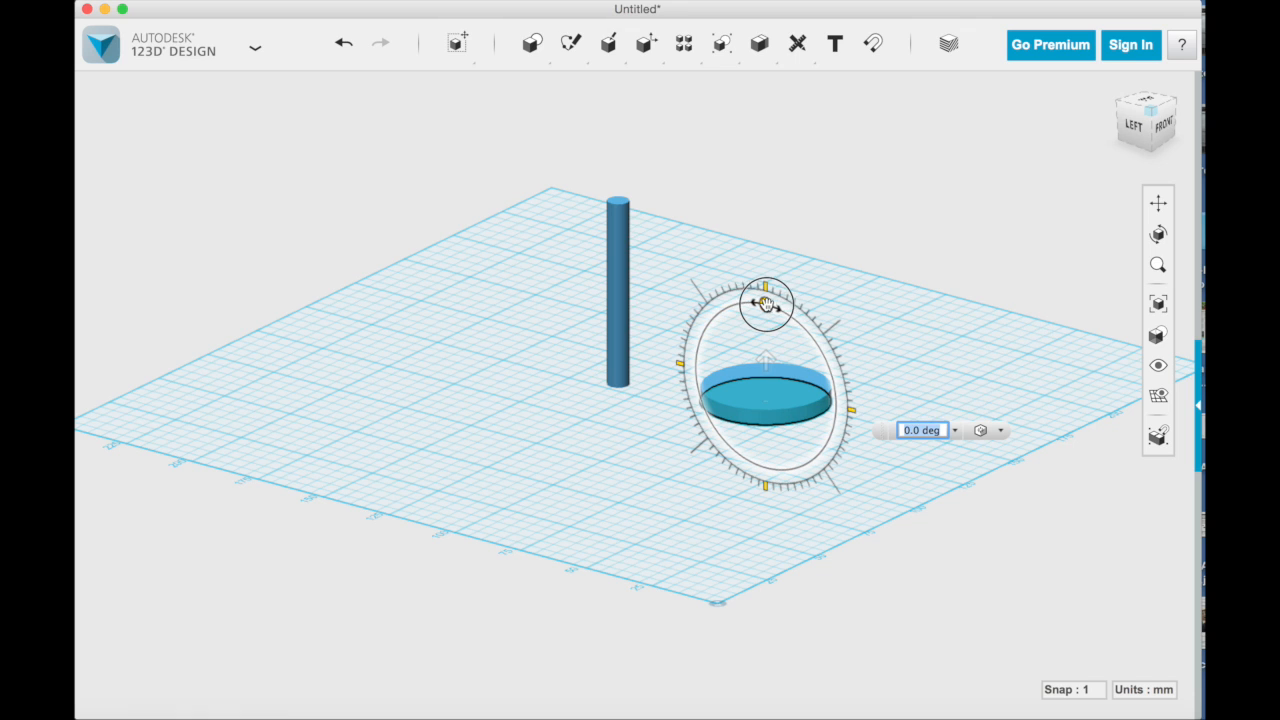
drag(766, 305, 848, 384)
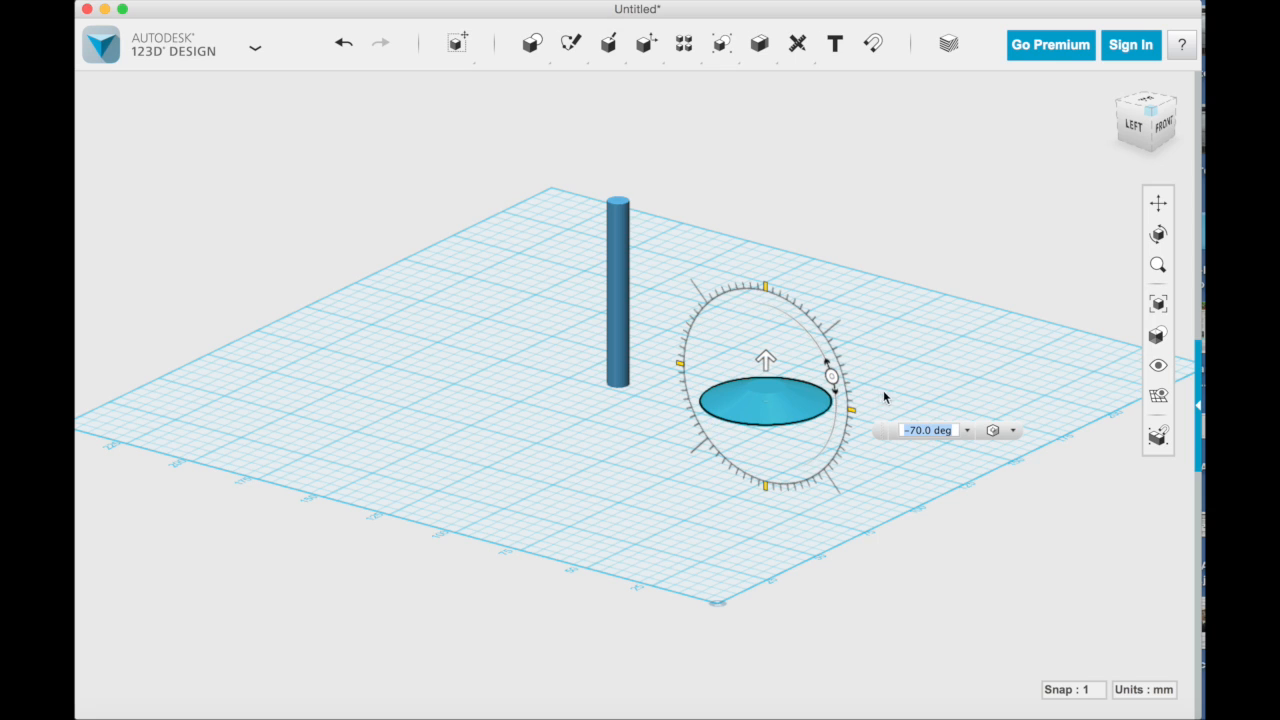
click(917, 428)
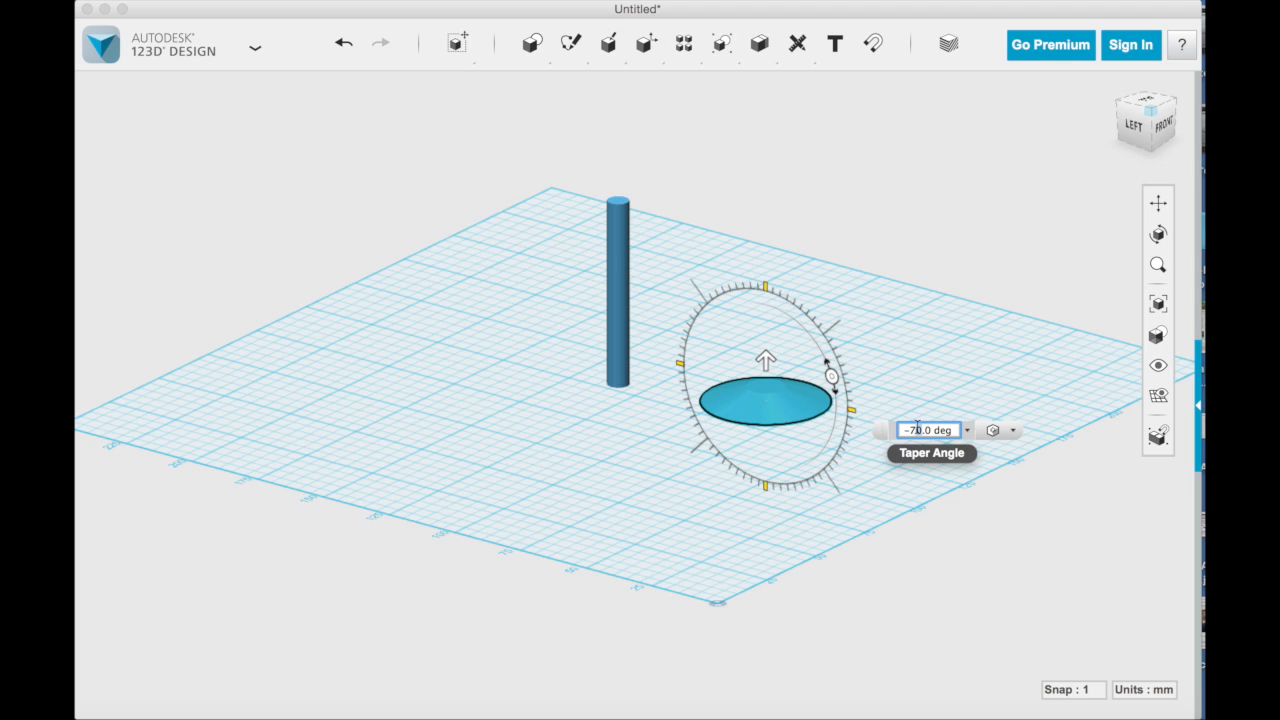
key(BackSpace)
text(2)
key(Return)
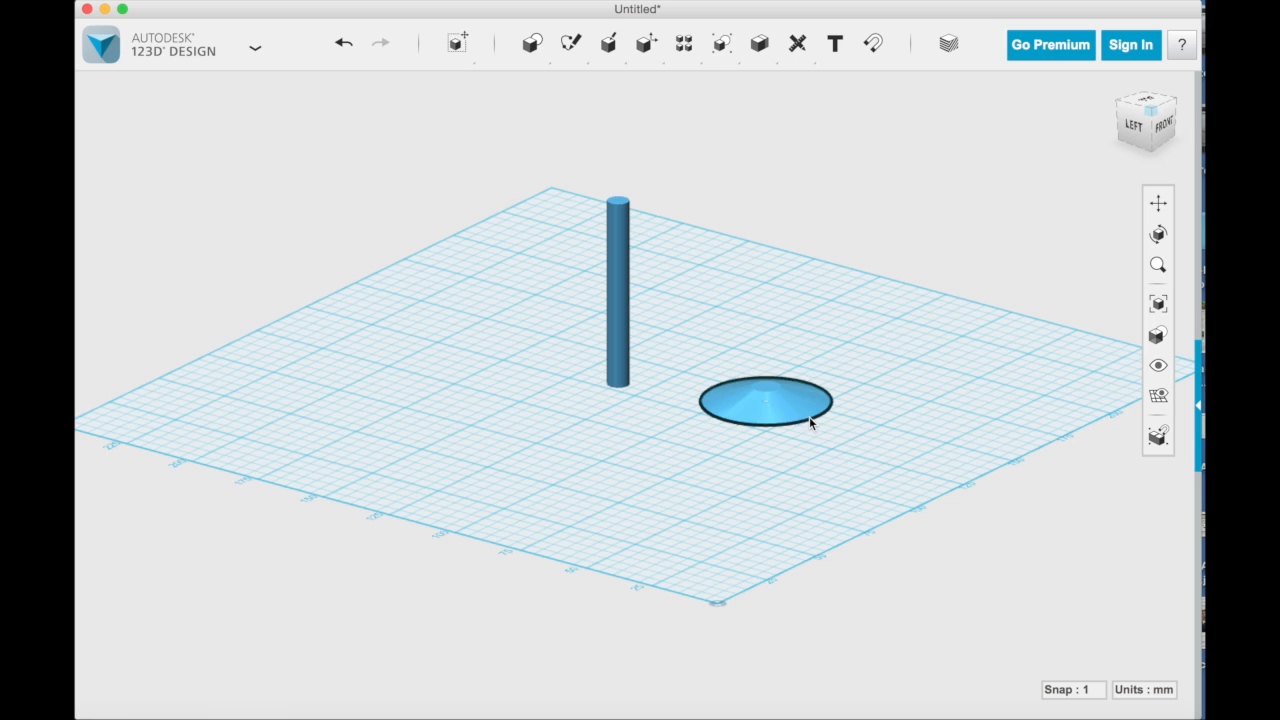
mouse_move(602, 49)
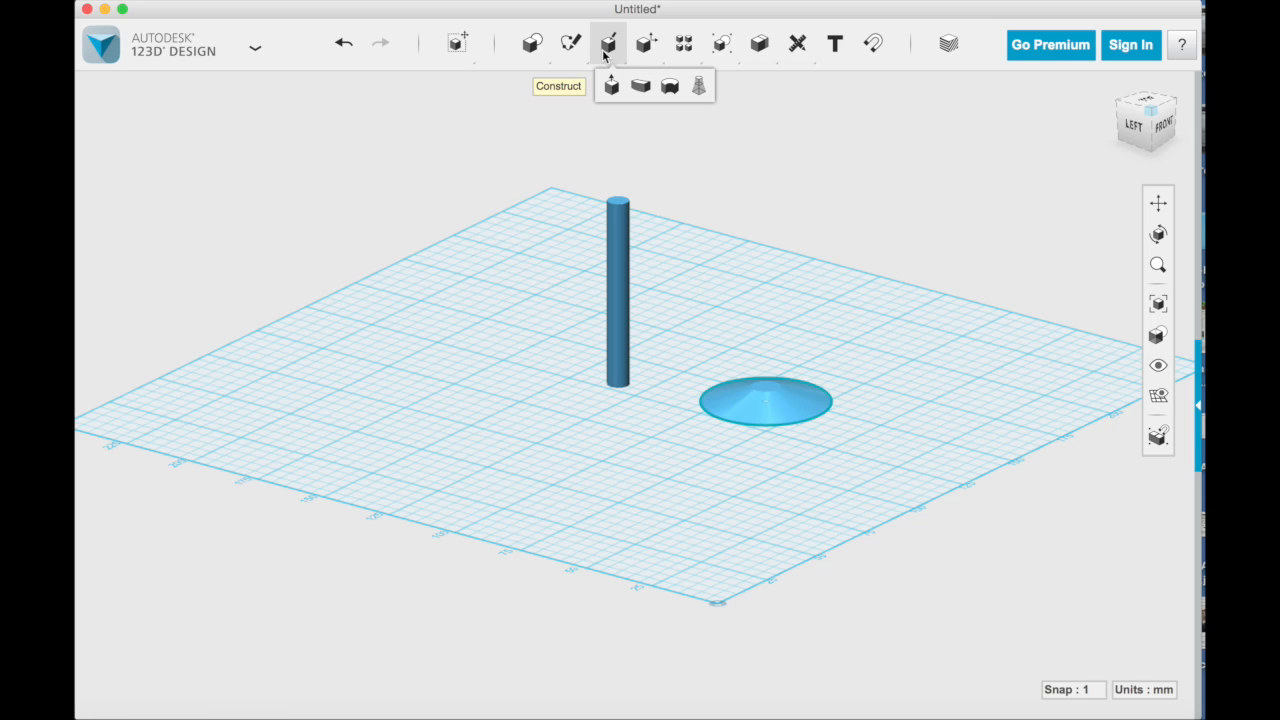
click(611, 86)
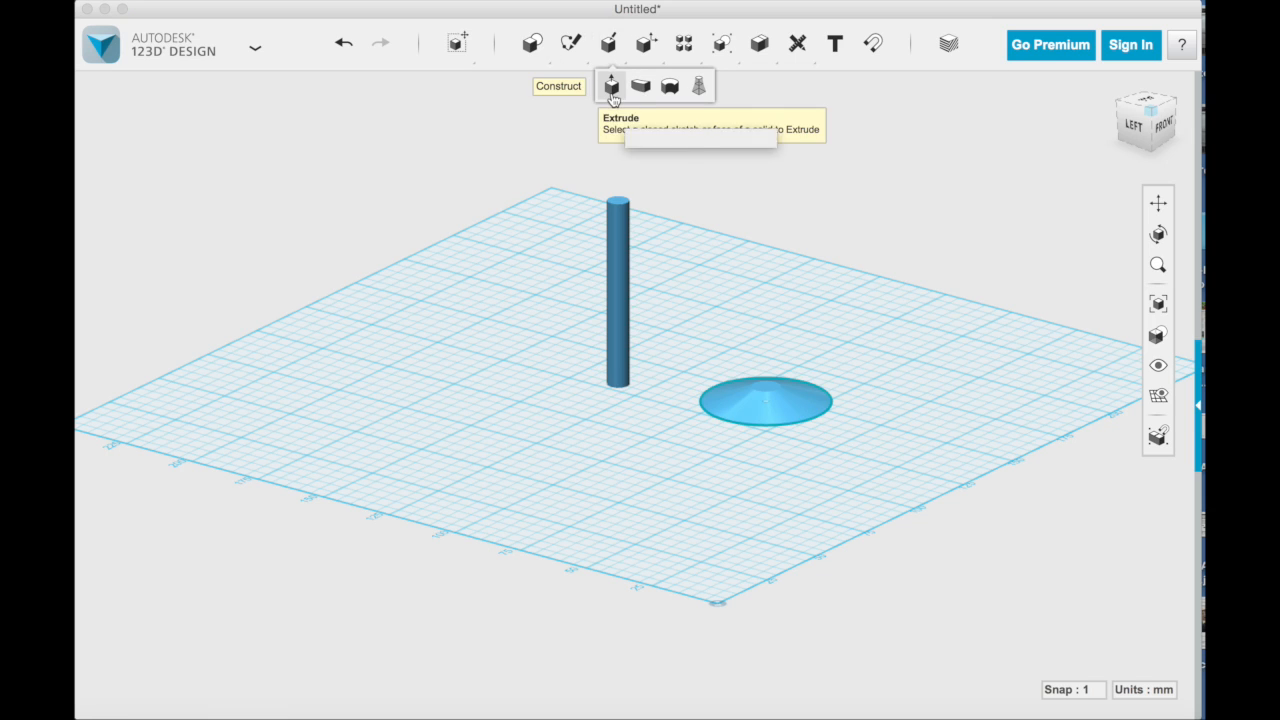
click(798, 424)
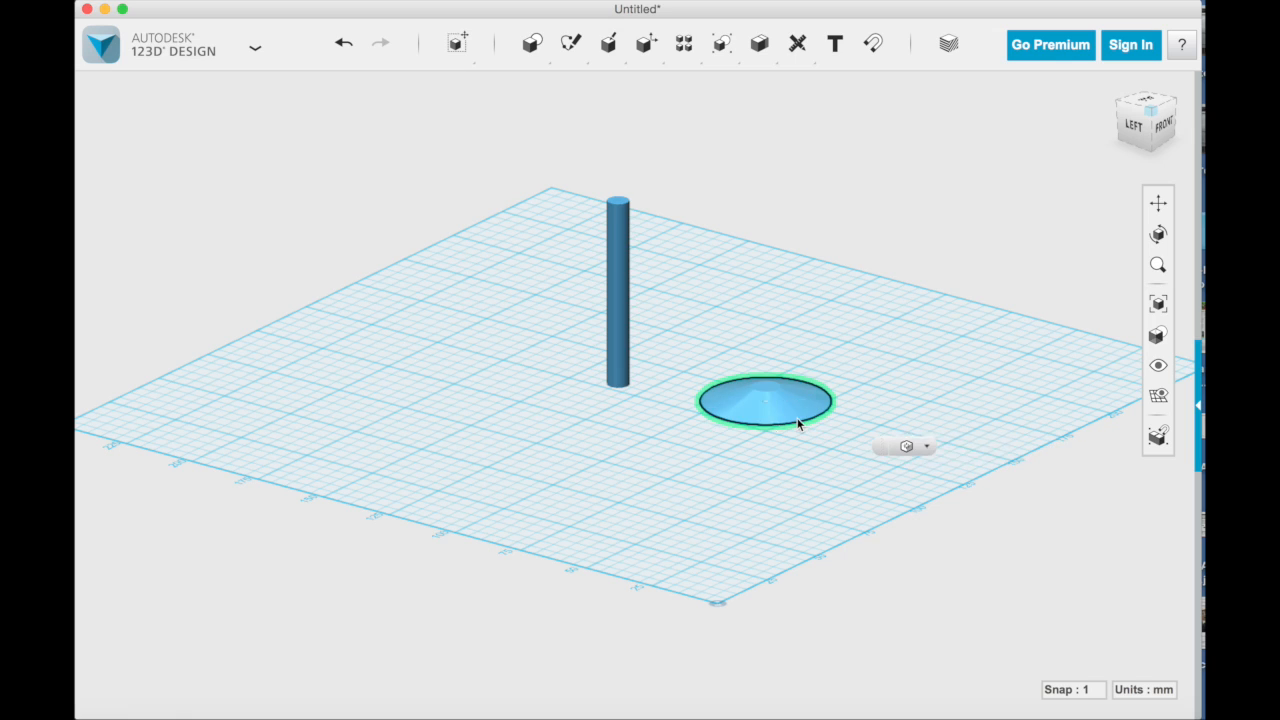
click(798, 424)
click(767, 376)
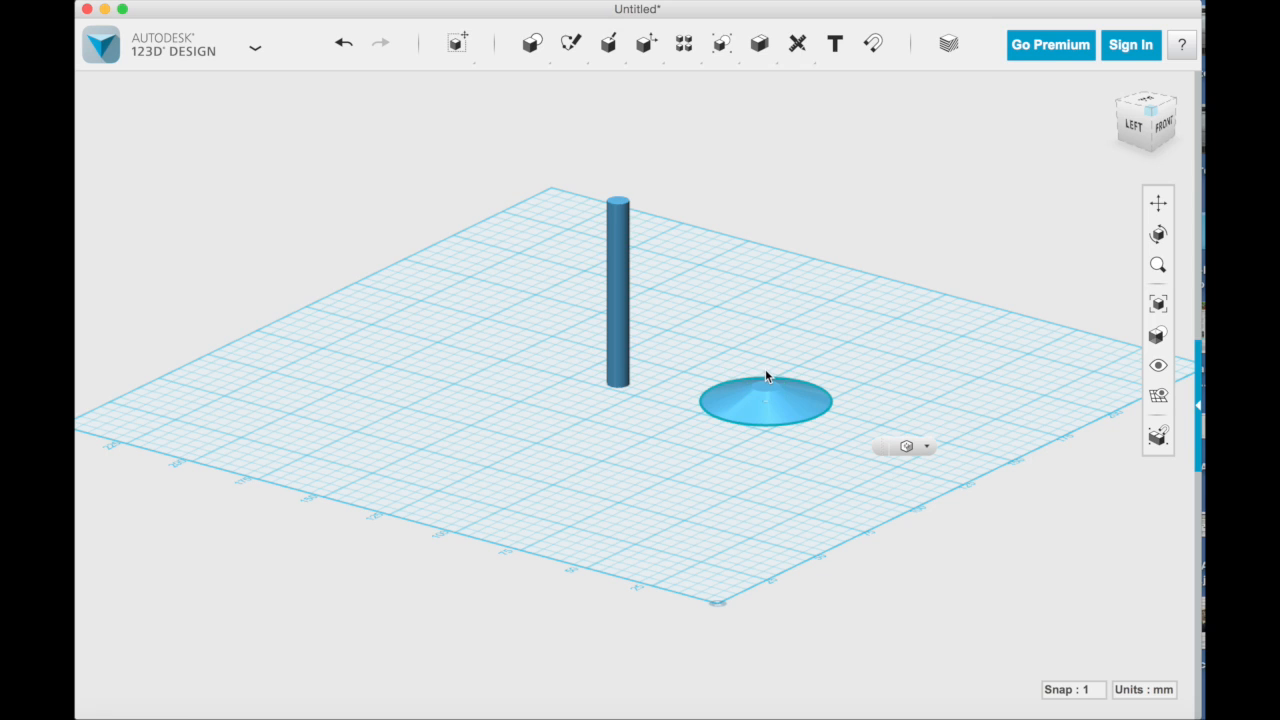
Step: Extrude the circle under the tapered disc downward by 2 mm, merging it with the disc
mouse_move(608, 43)
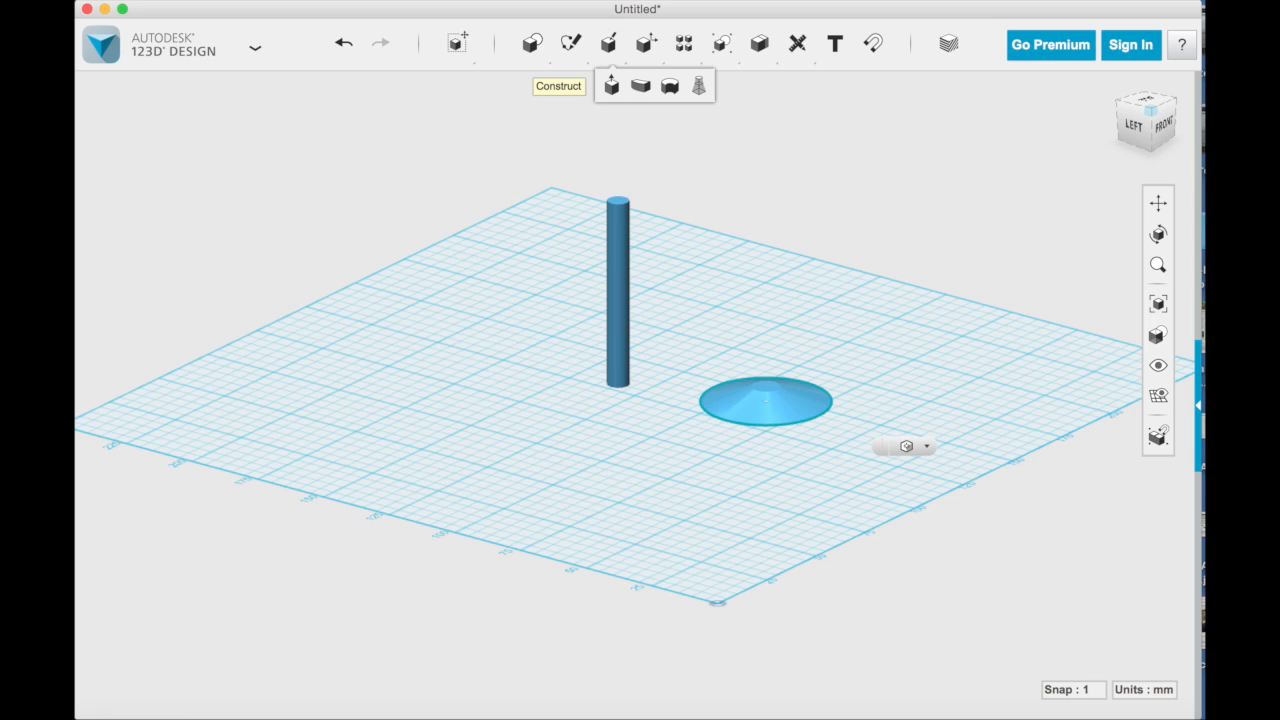
click(610, 84)
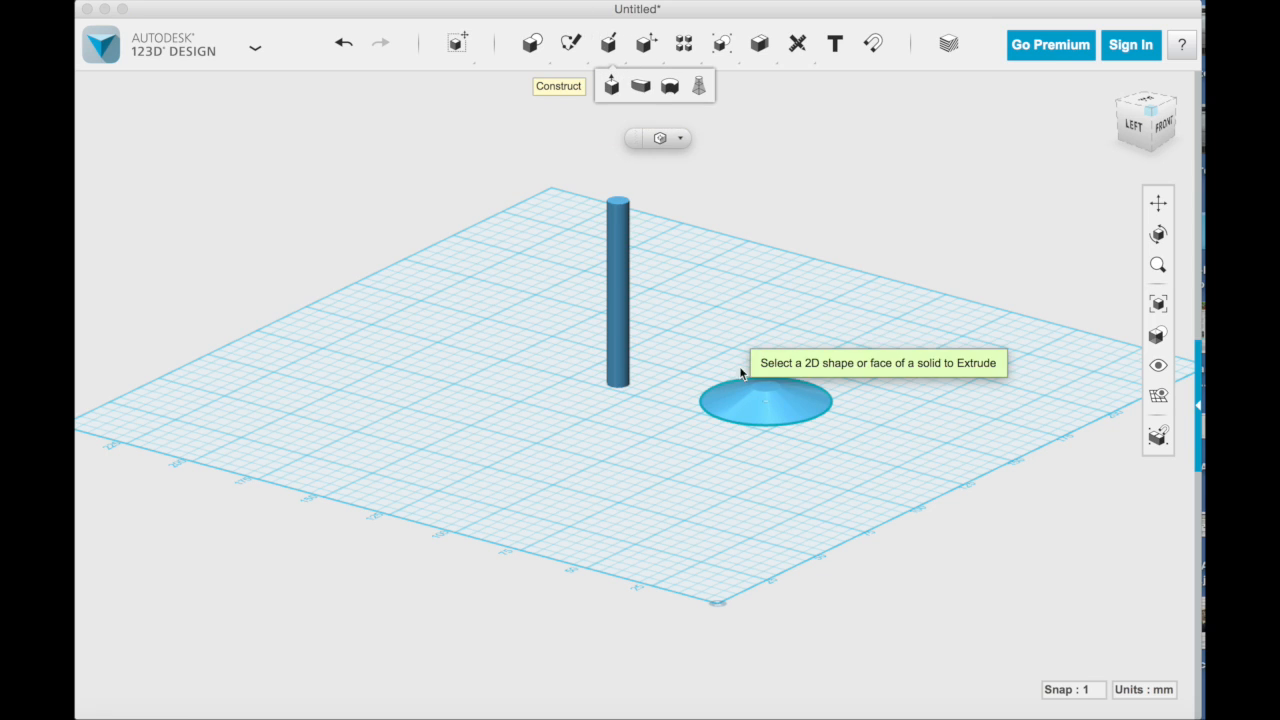
click(740, 420)
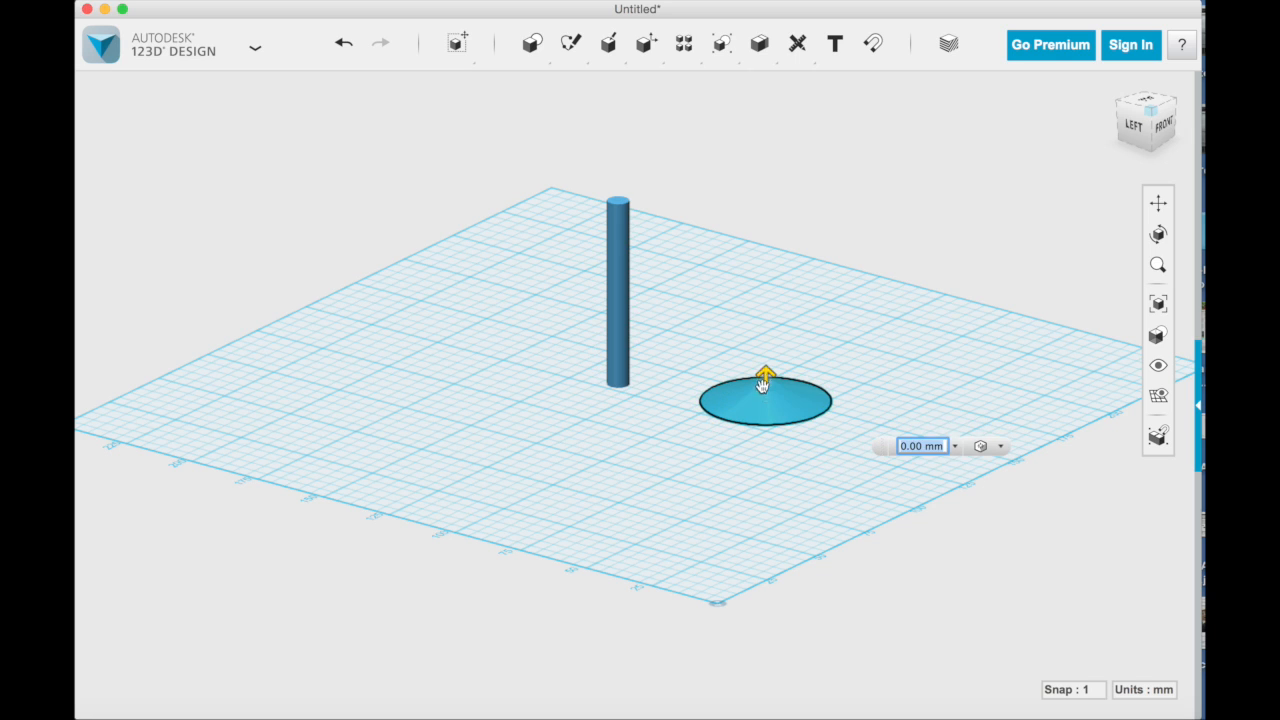
drag(766, 373, 769, 379)
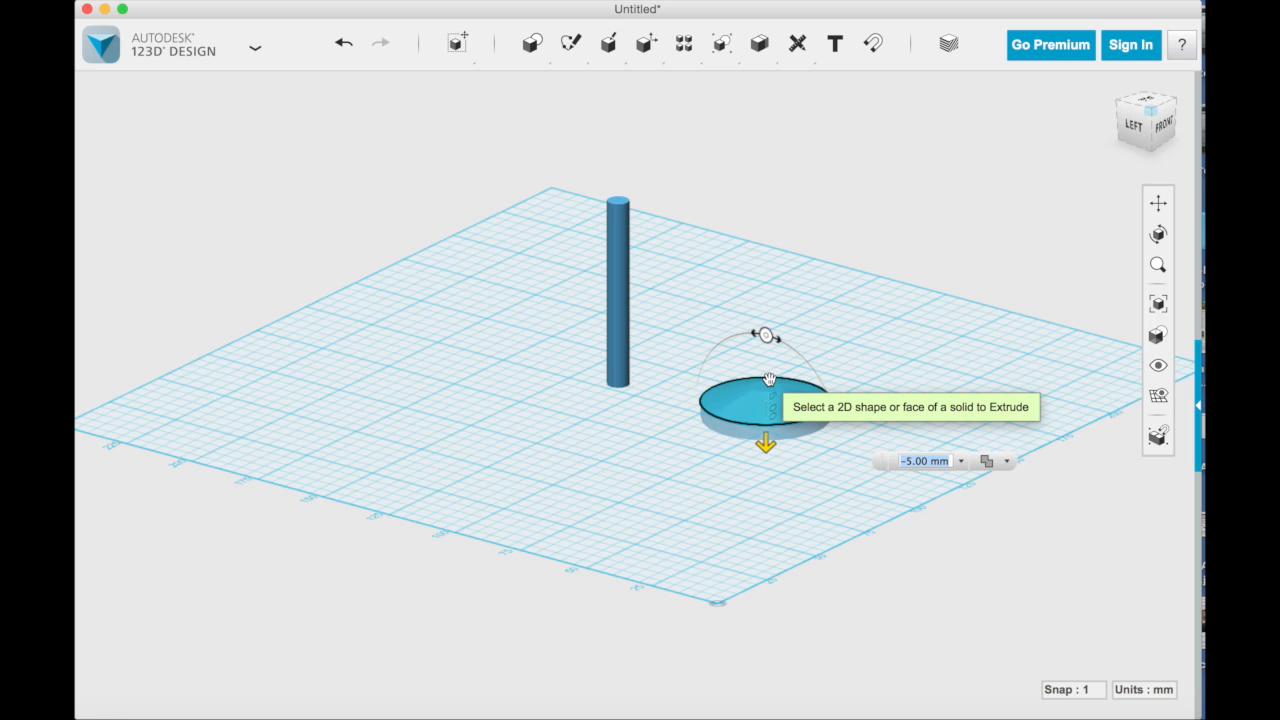
key(BackSpace)
click(905, 461)
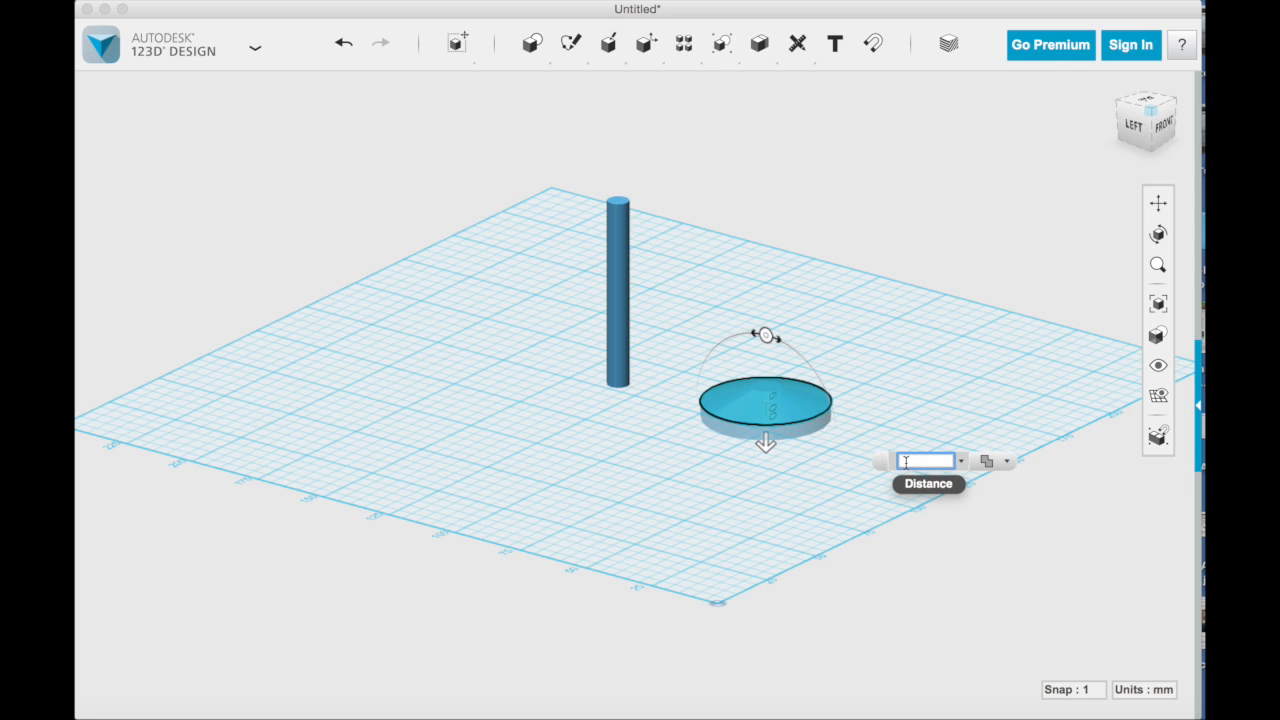
text(-3)
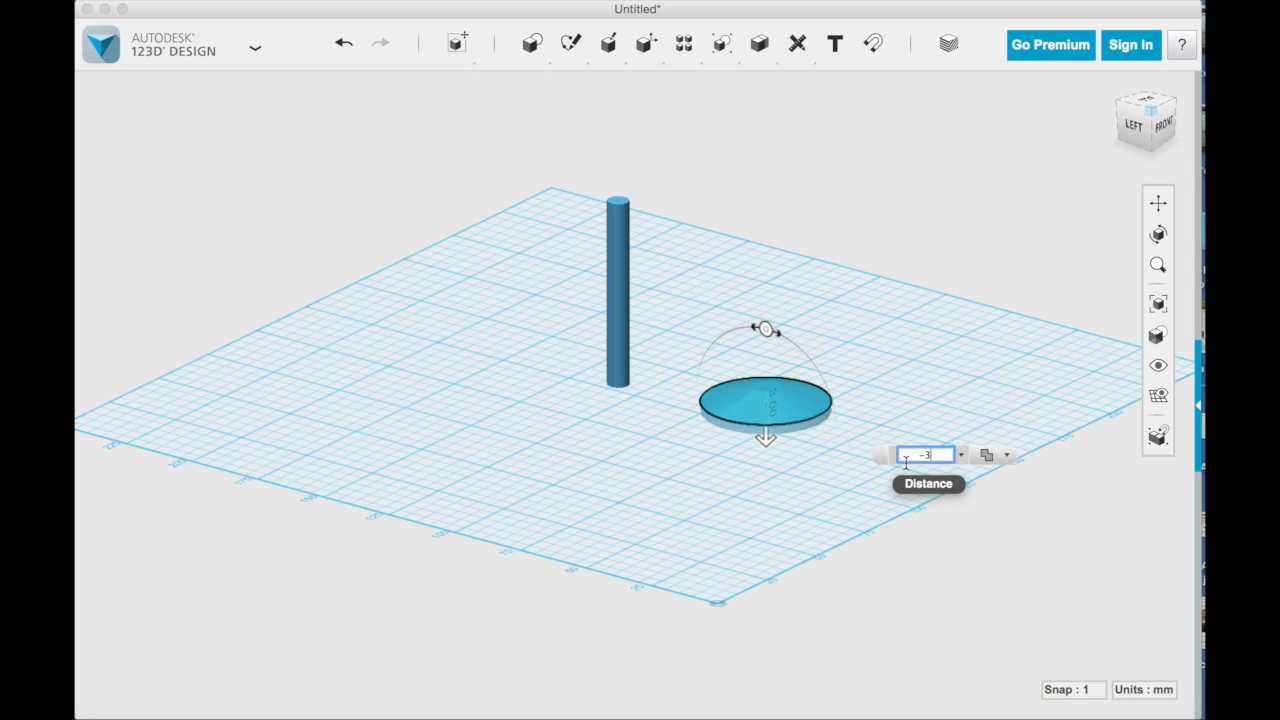
key(BackSpace)
text(2)
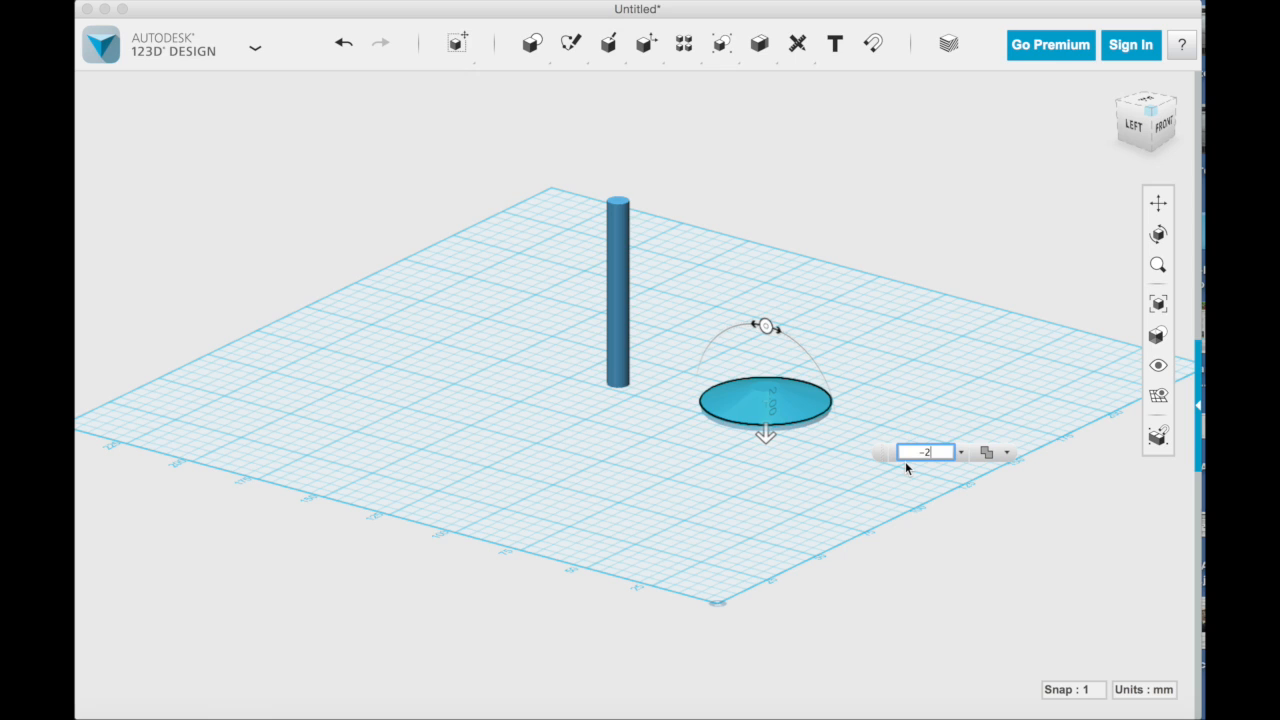
key(Return)
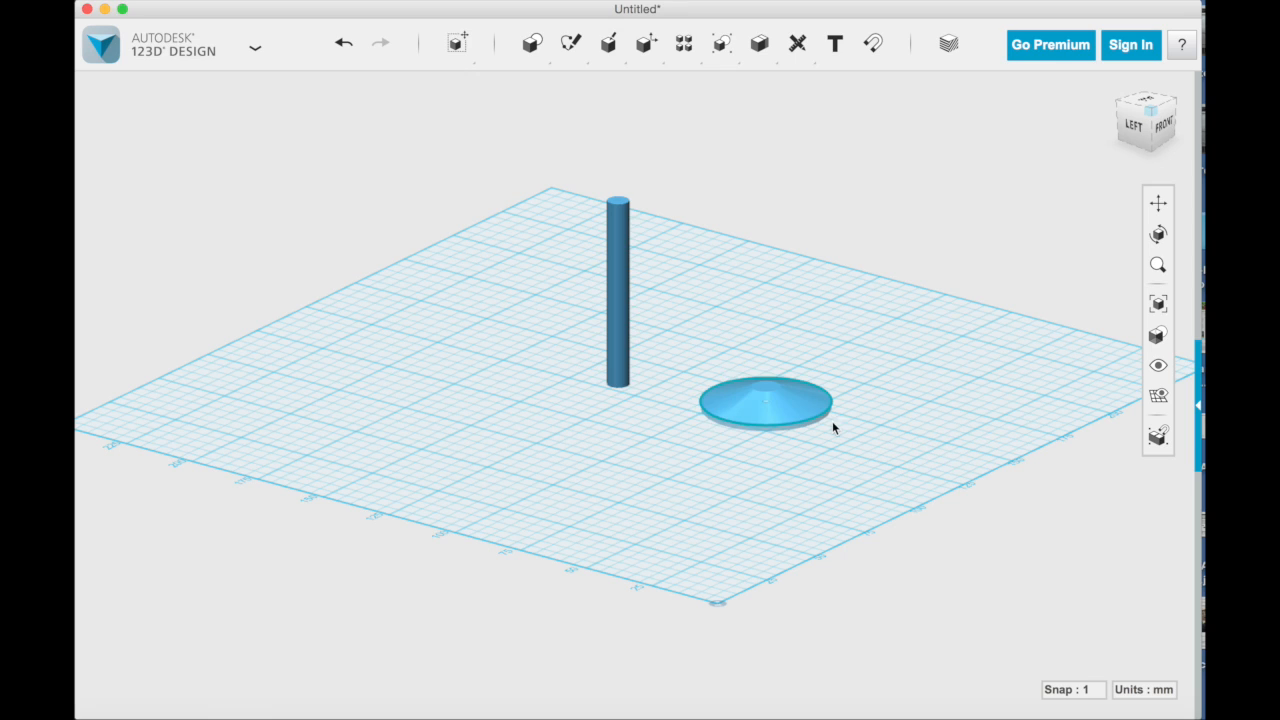
Step: Move the tapered disc up by 5 mm and delete the leftover circle sketch beneath it
click(810, 402)
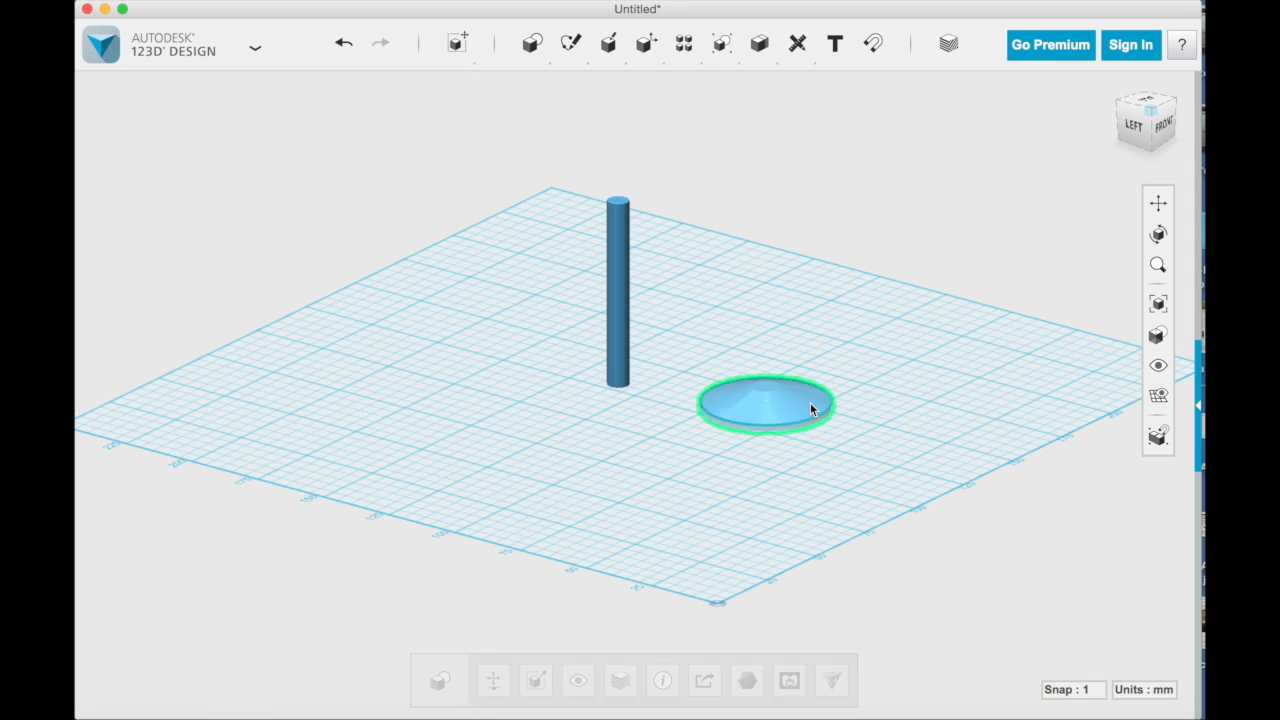
click(489, 684)
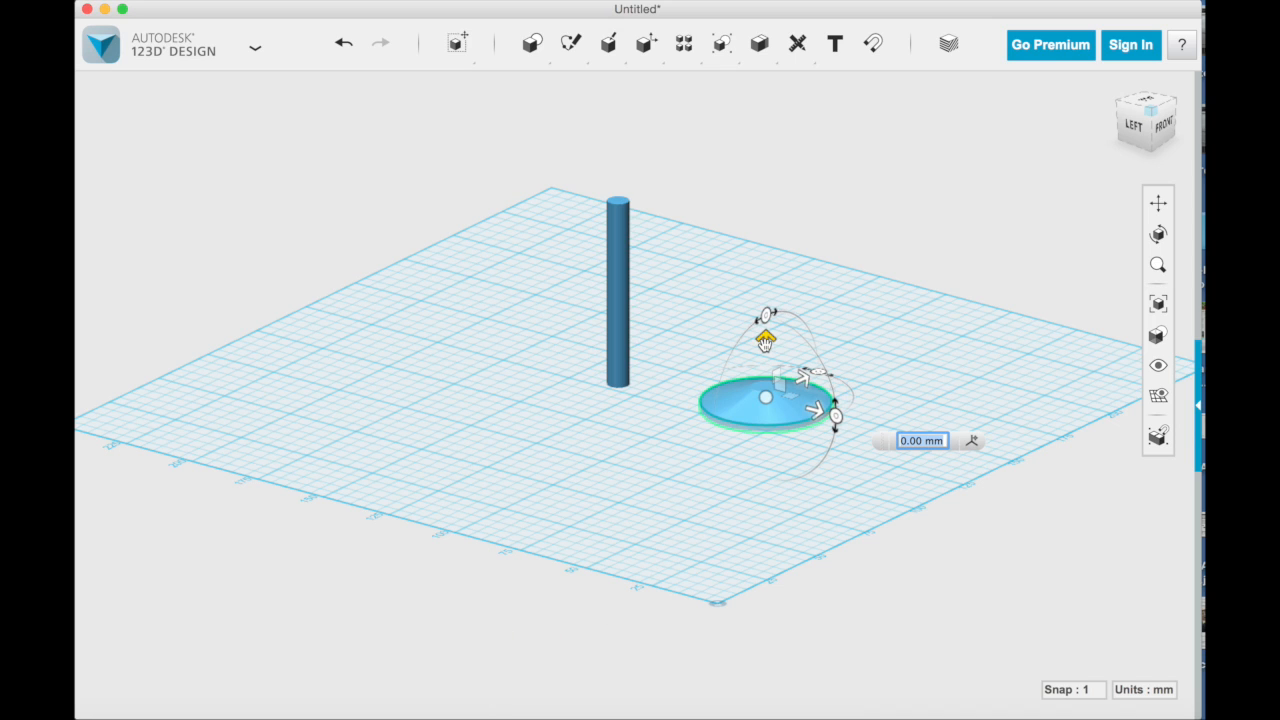
drag(765, 342, 765, 323)
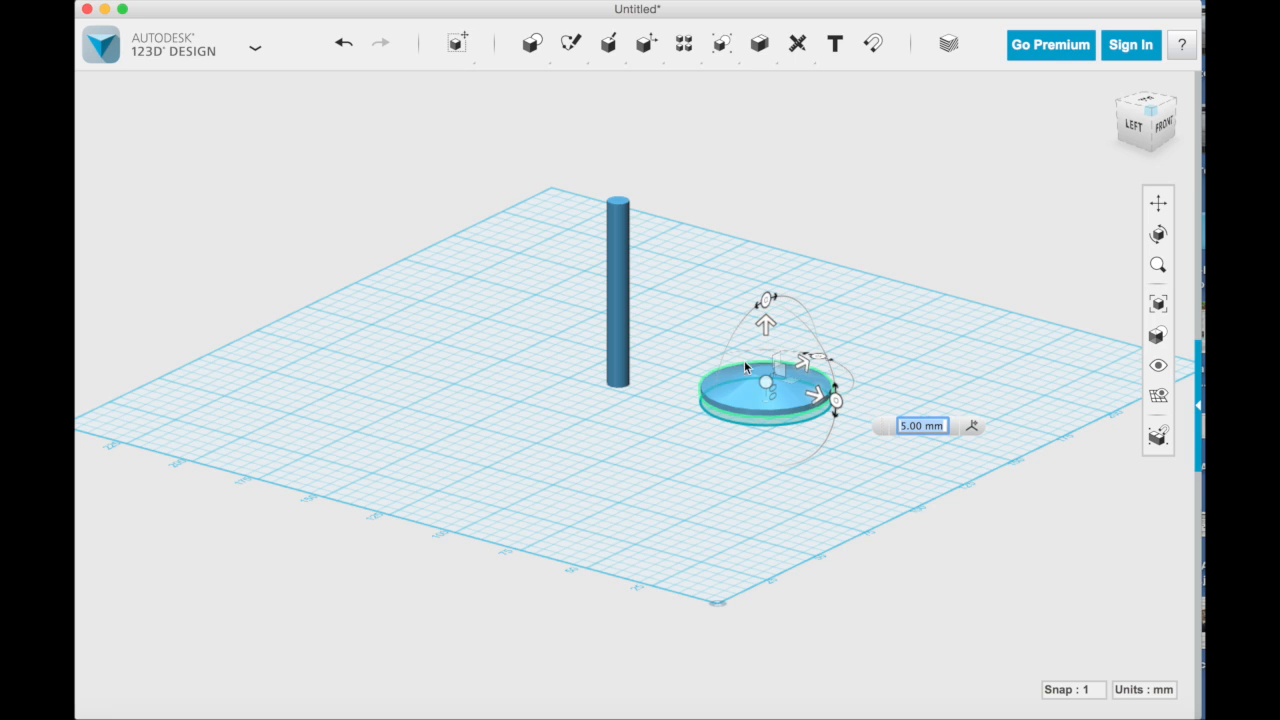
click(732, 503)
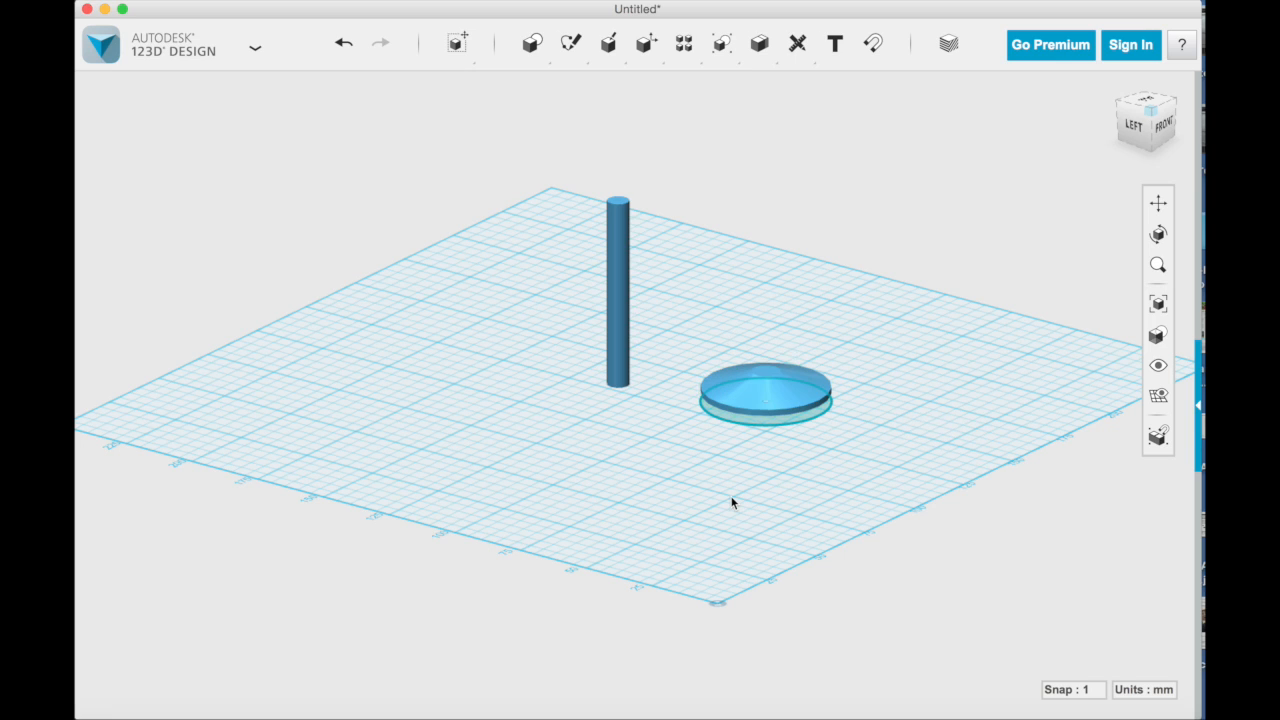
click(820, 414)
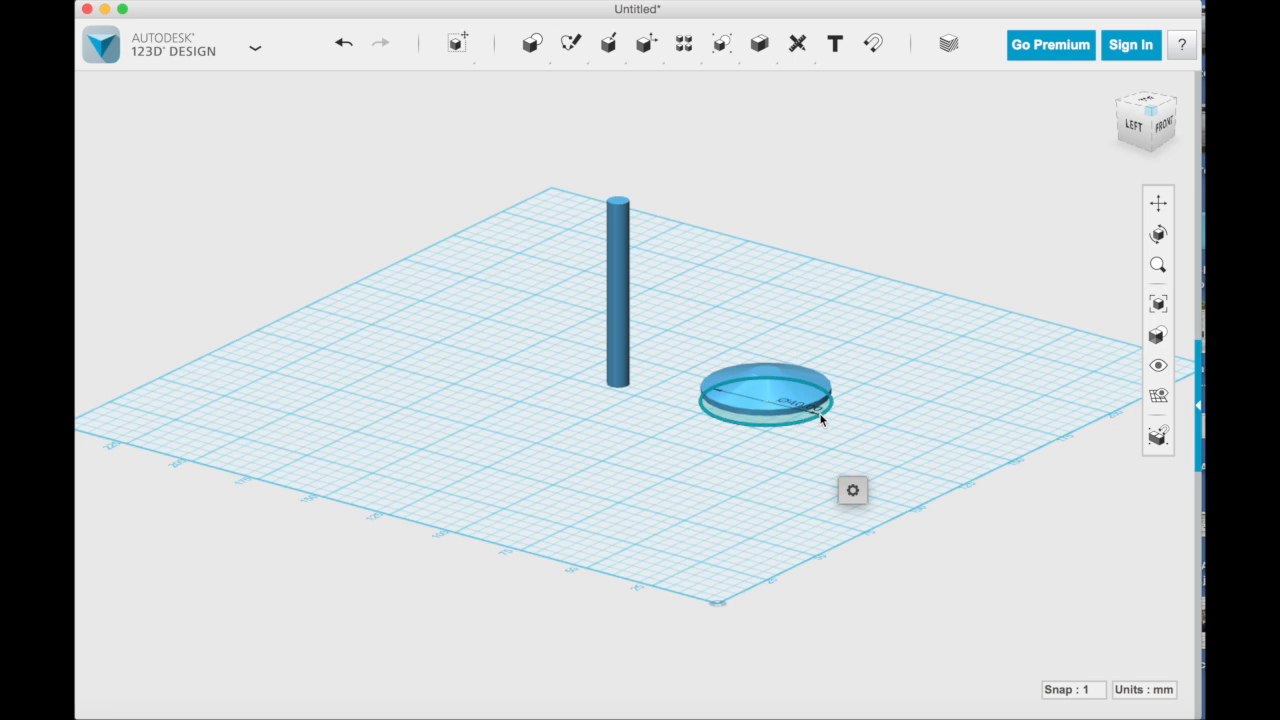
key(Escape)
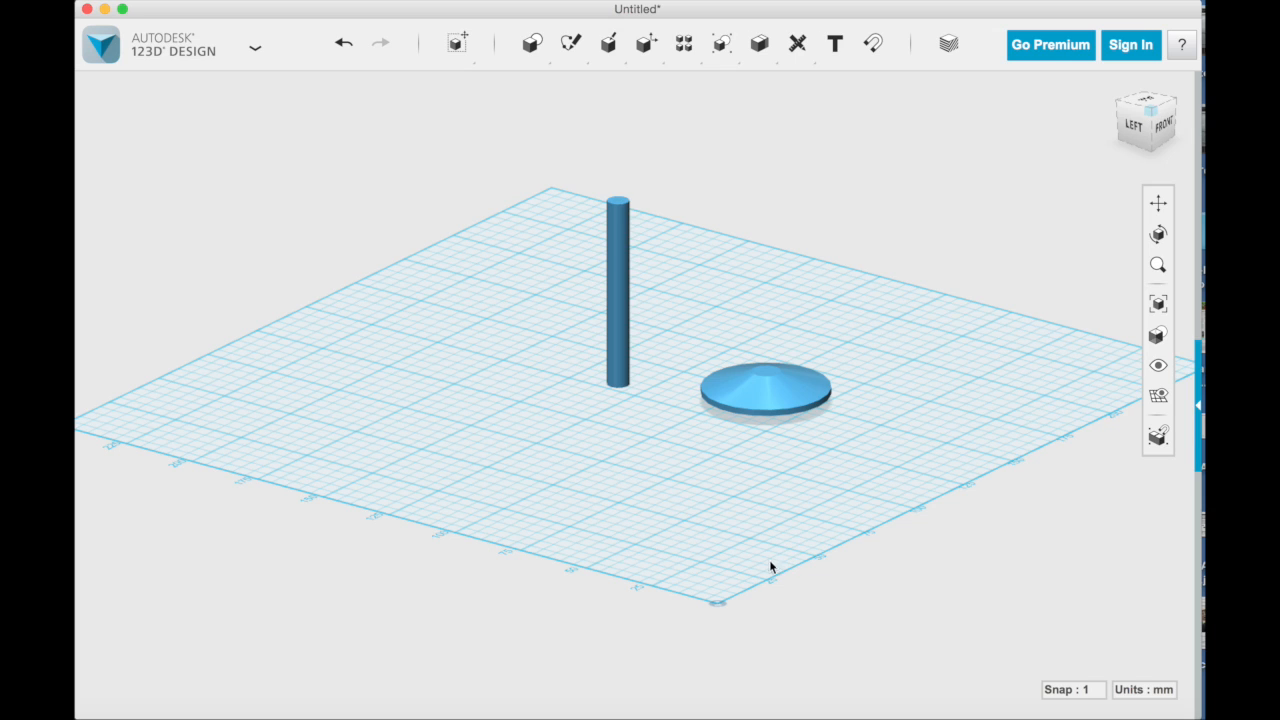
Step: Snap the bottom face of the cylinder onto the small flat top face of the tapered disc
click(868, 40)
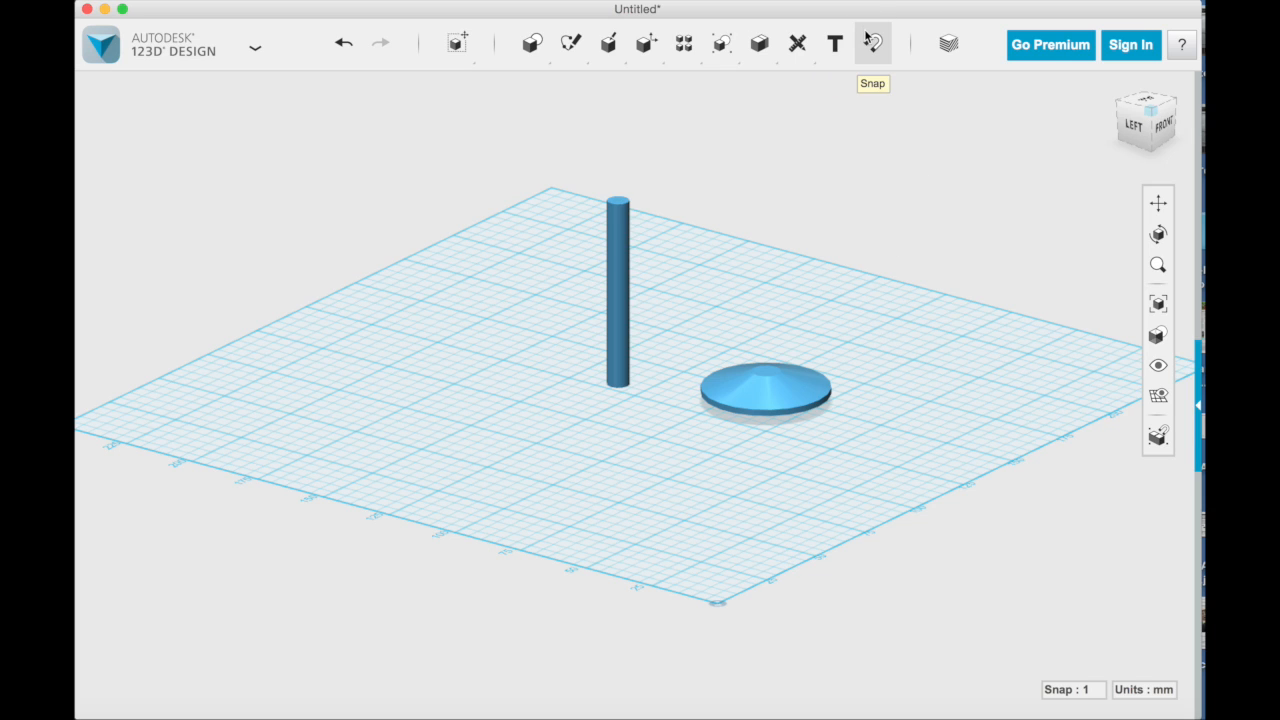
right_drag(676, 442, 648, 396)
click(621, 418)
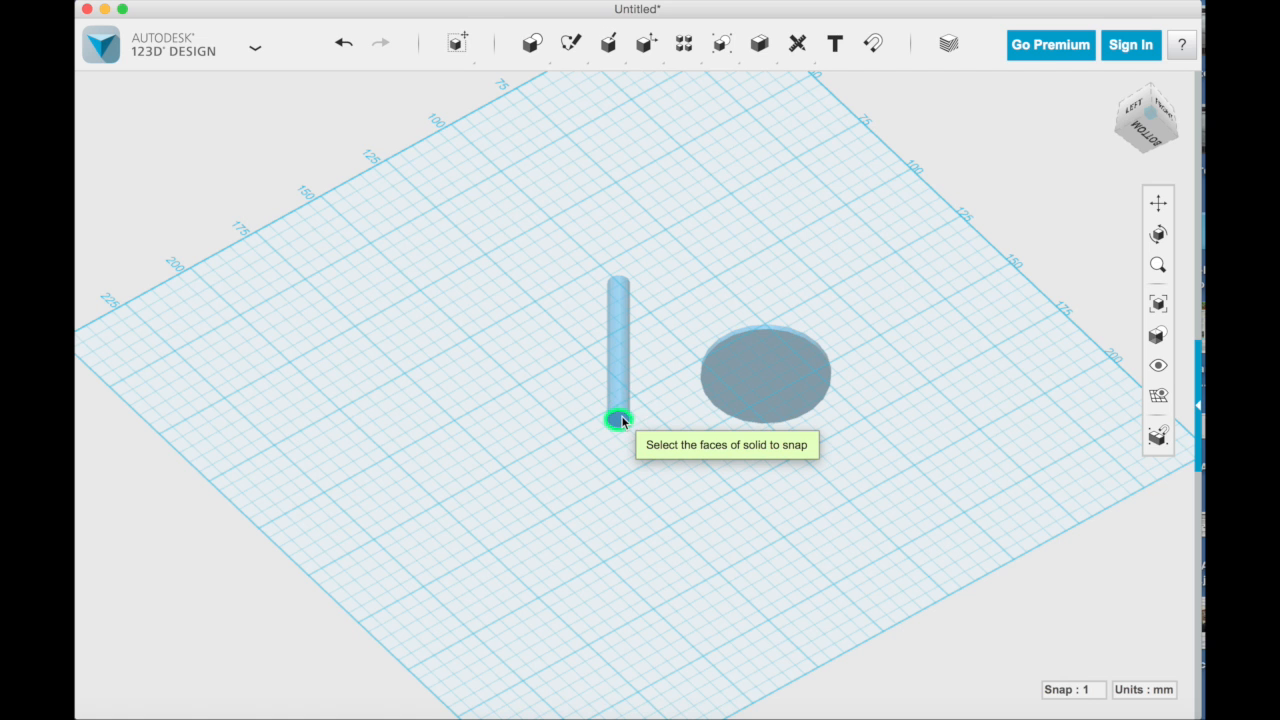
right_drag(736, 161, 740, 288)
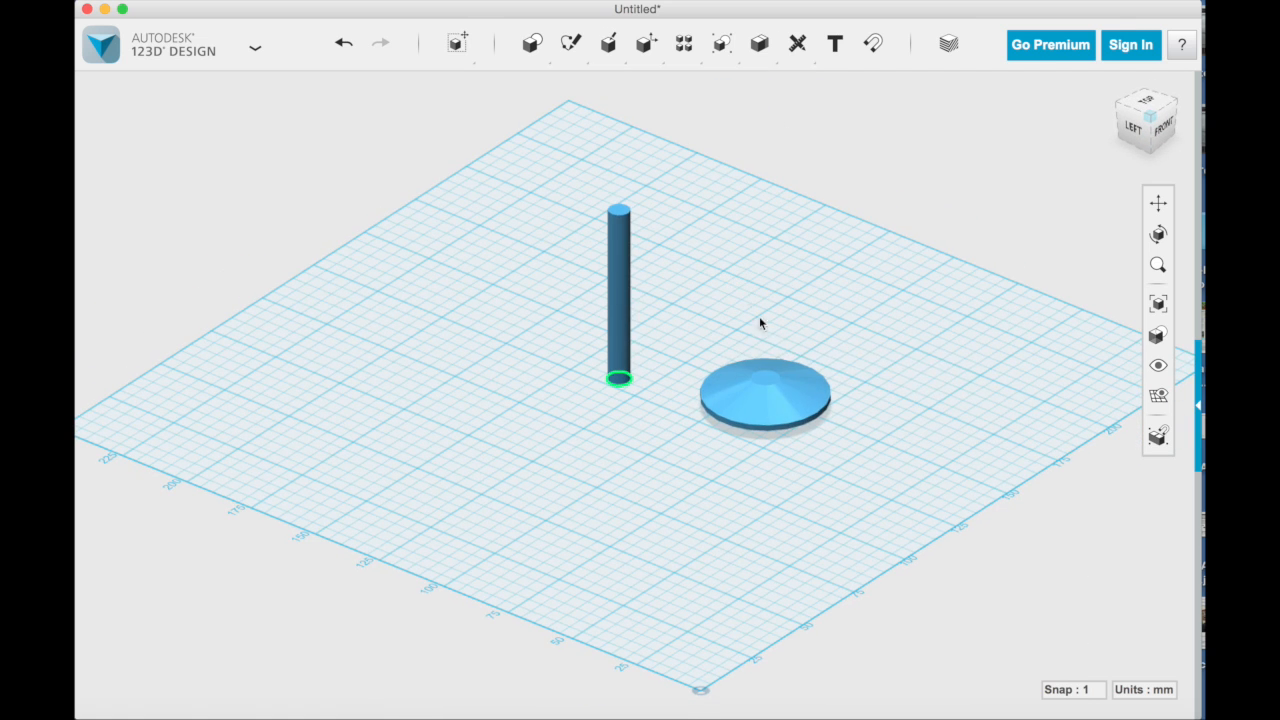
click(774, 377)
right_drag(948, 270, 795, 275)
Step: Duplicate the stand and move the copy 57 mm sideways along the grid
click(613, 408)
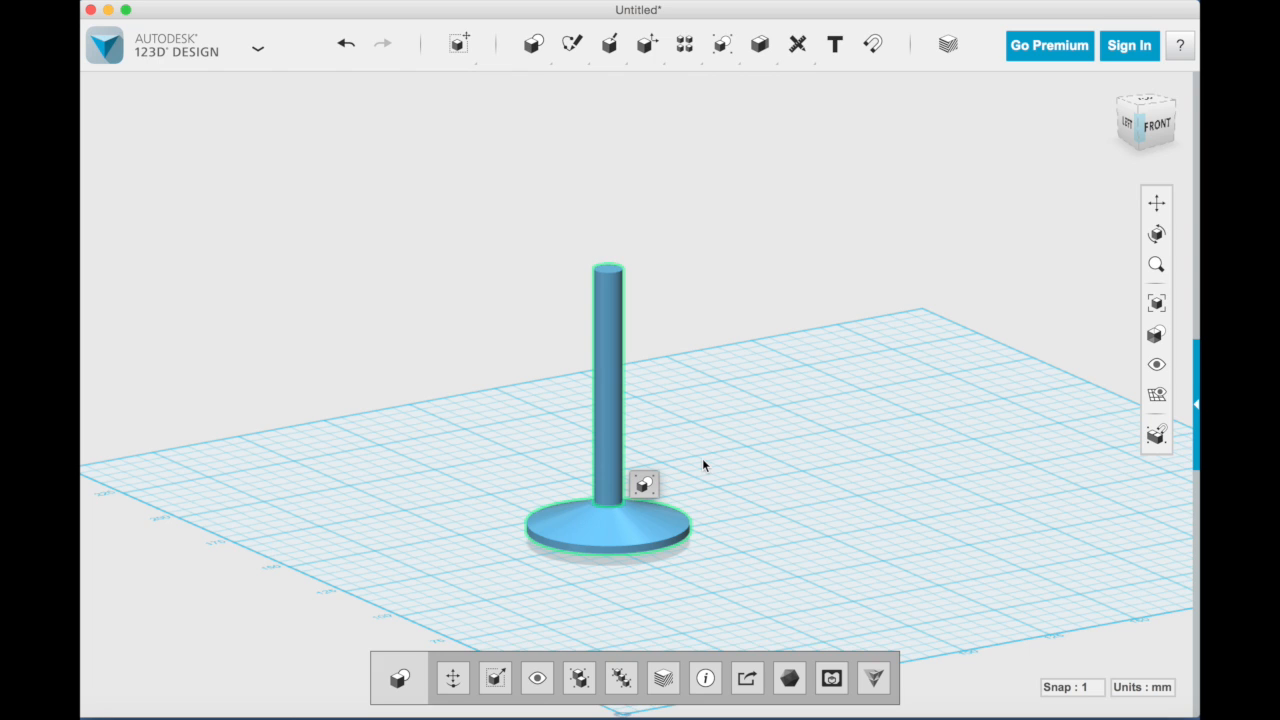
key(ctrl+t)
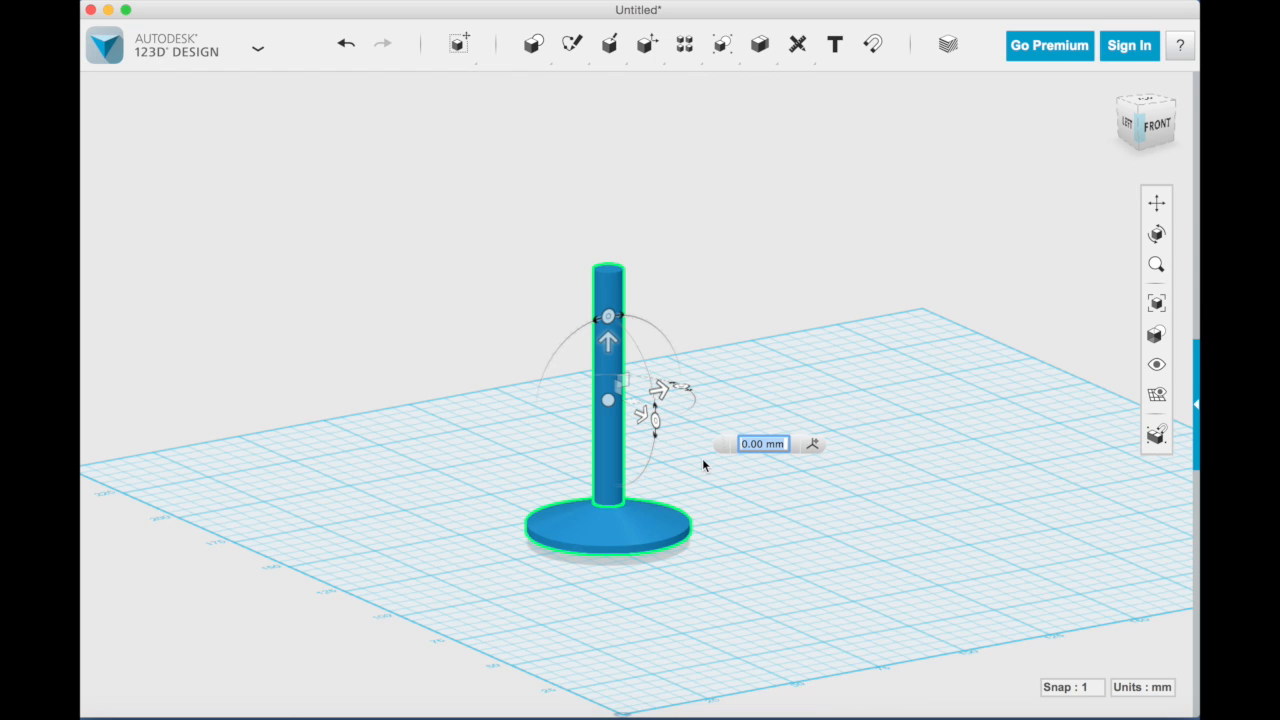
drag(666, 384, 853, 350)
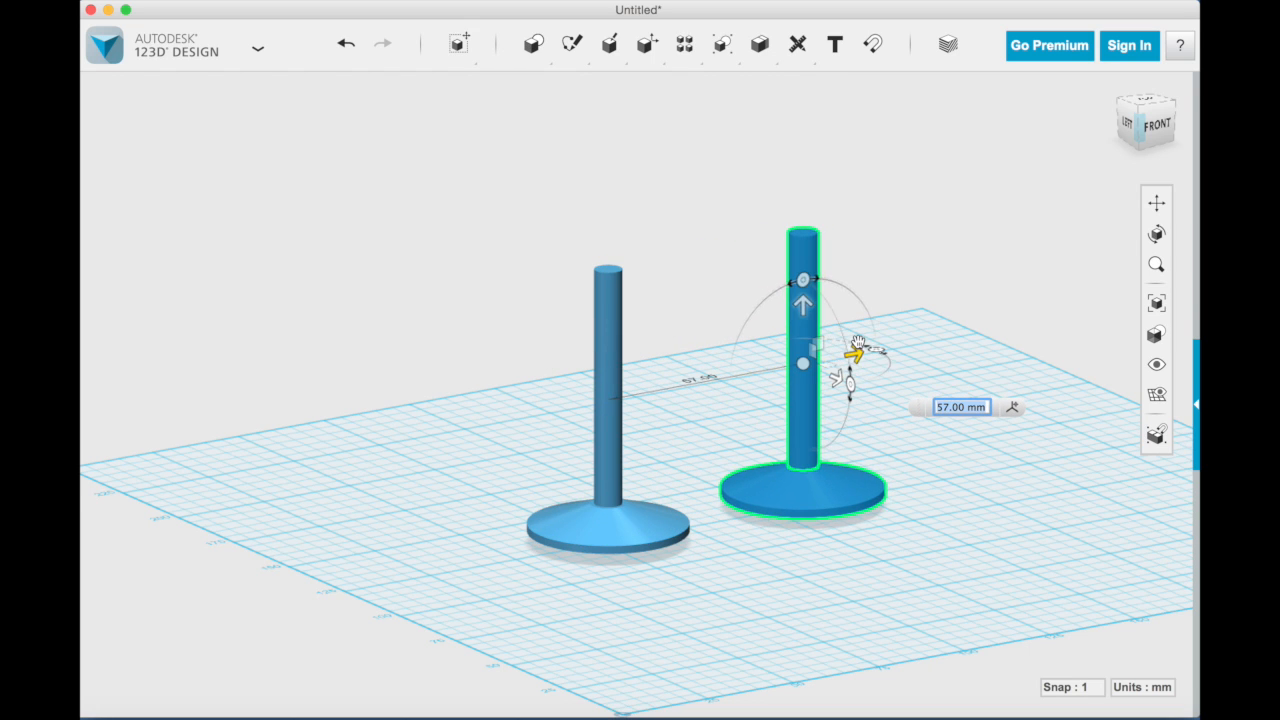
click(1146, 103)
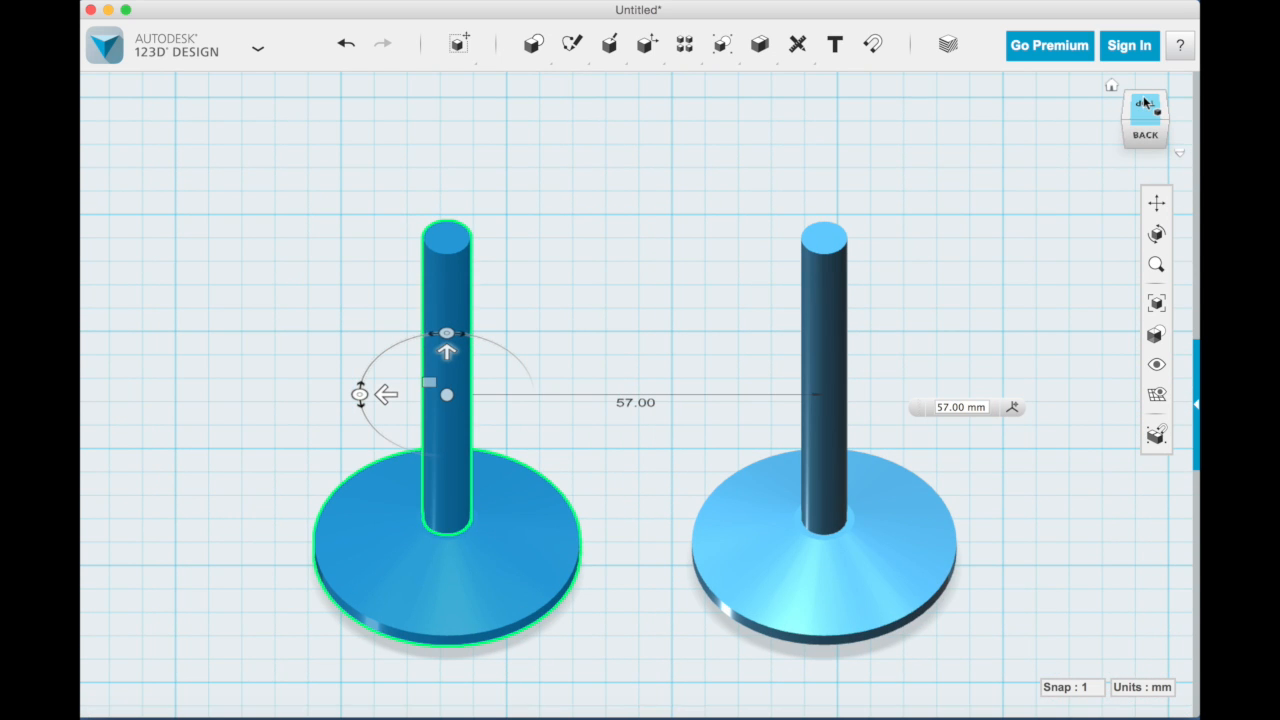
click(1144, 104)
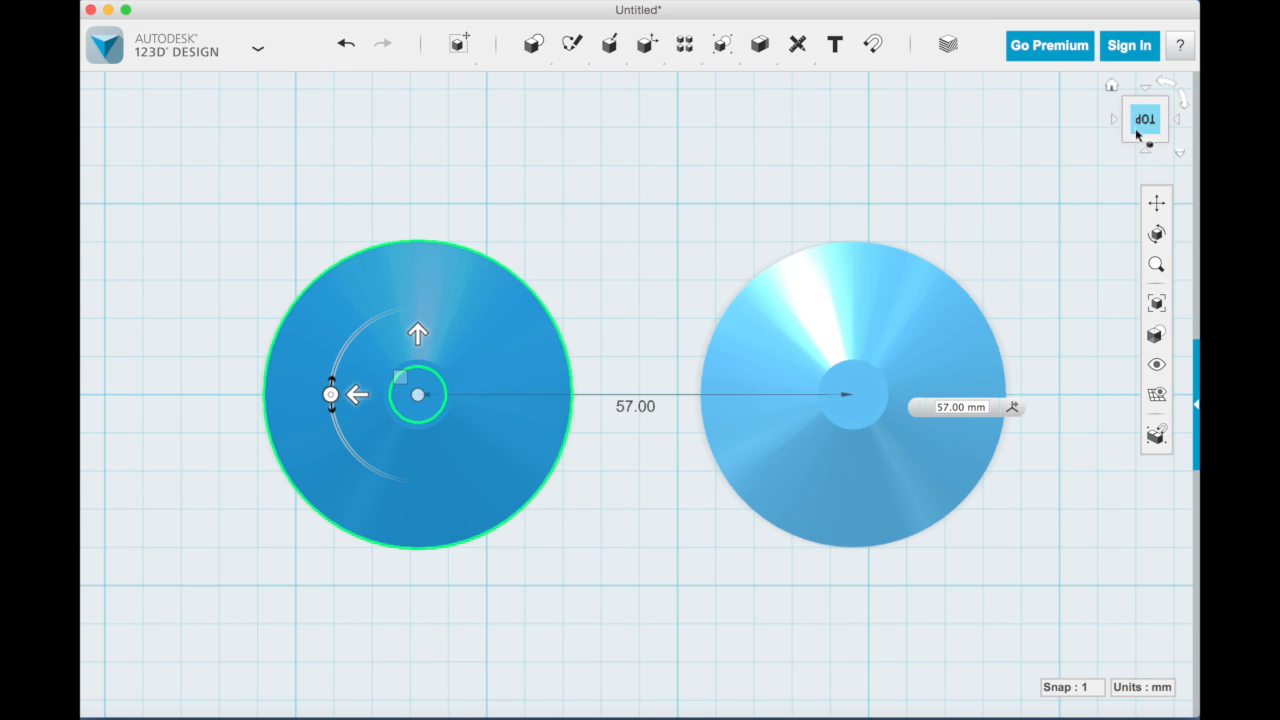
click(1116, 85)
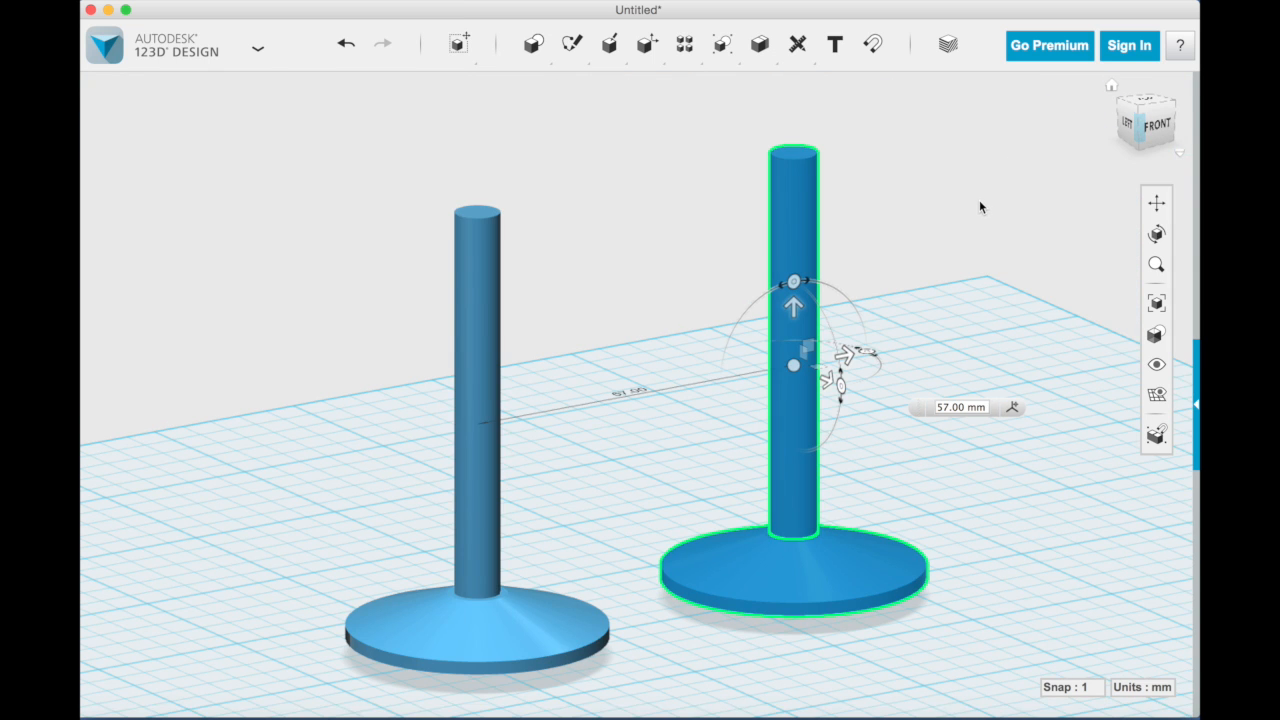
key(Escape)
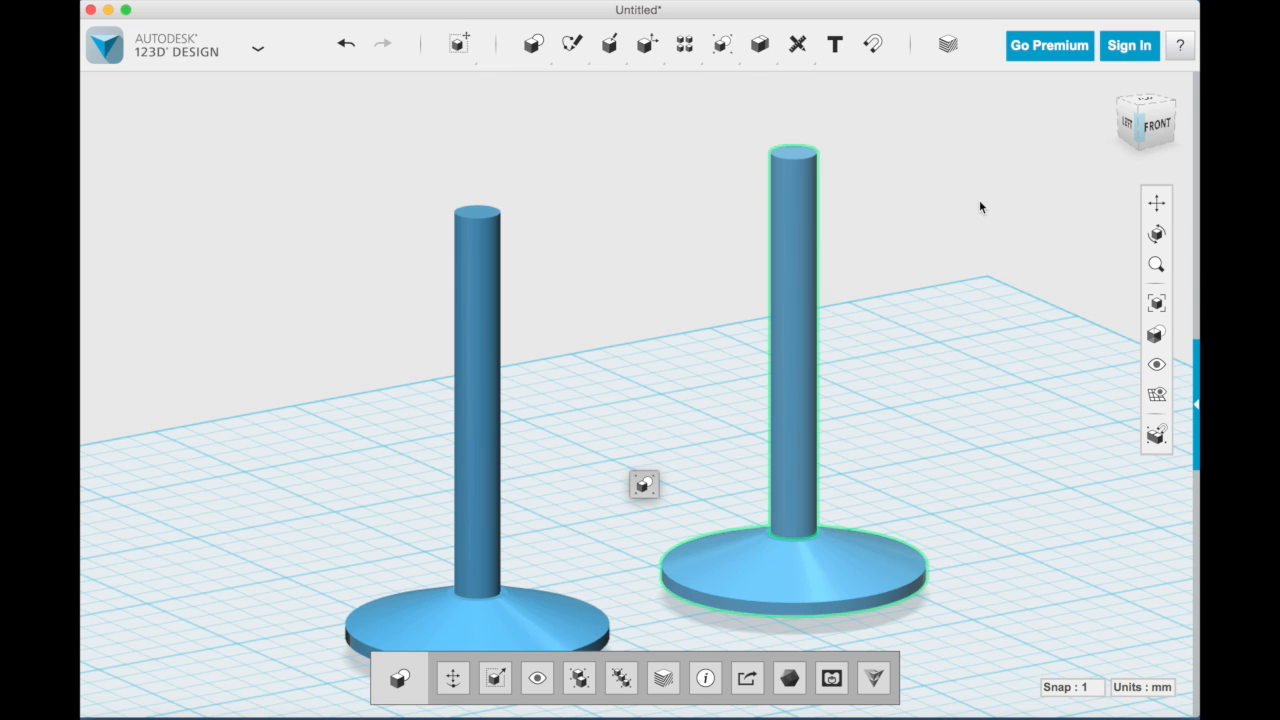
Step: Sketch a 150 by 70 mm rectangle across both stands, on the plane of the cylinders' top faces
click(1138, 95)
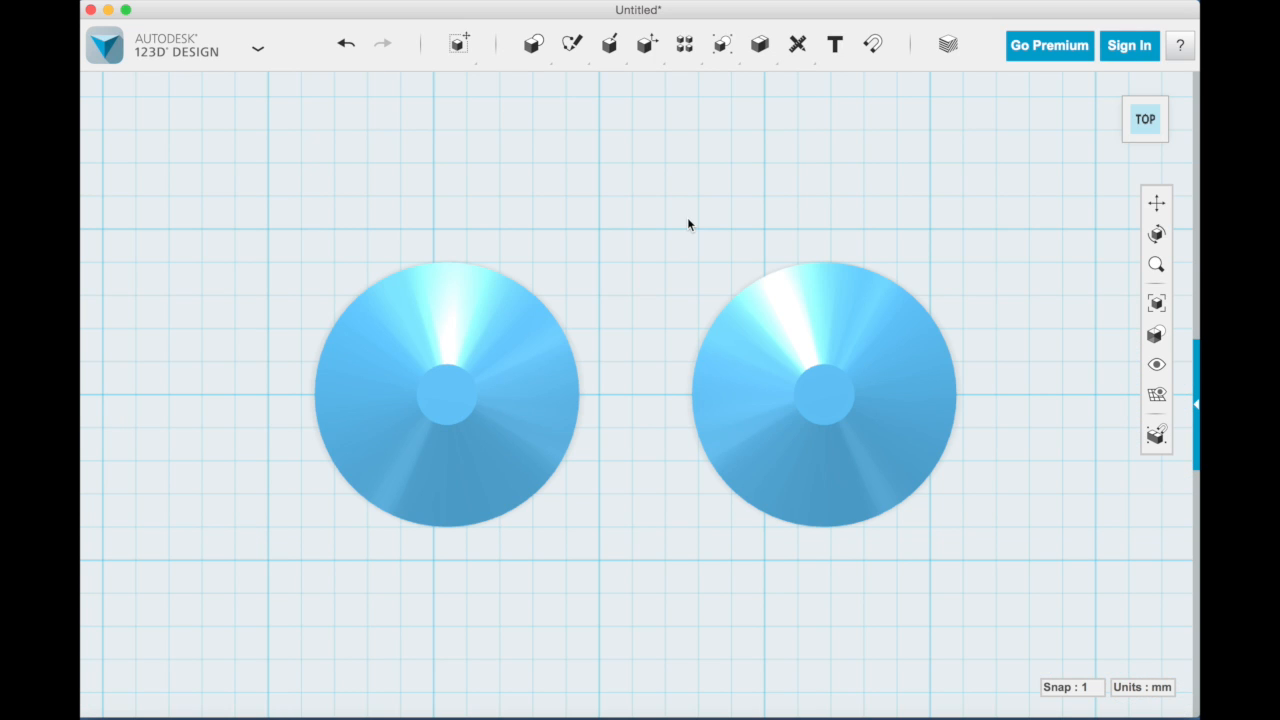
click(1156, 266)
drag(1018, 269, 992, 212)
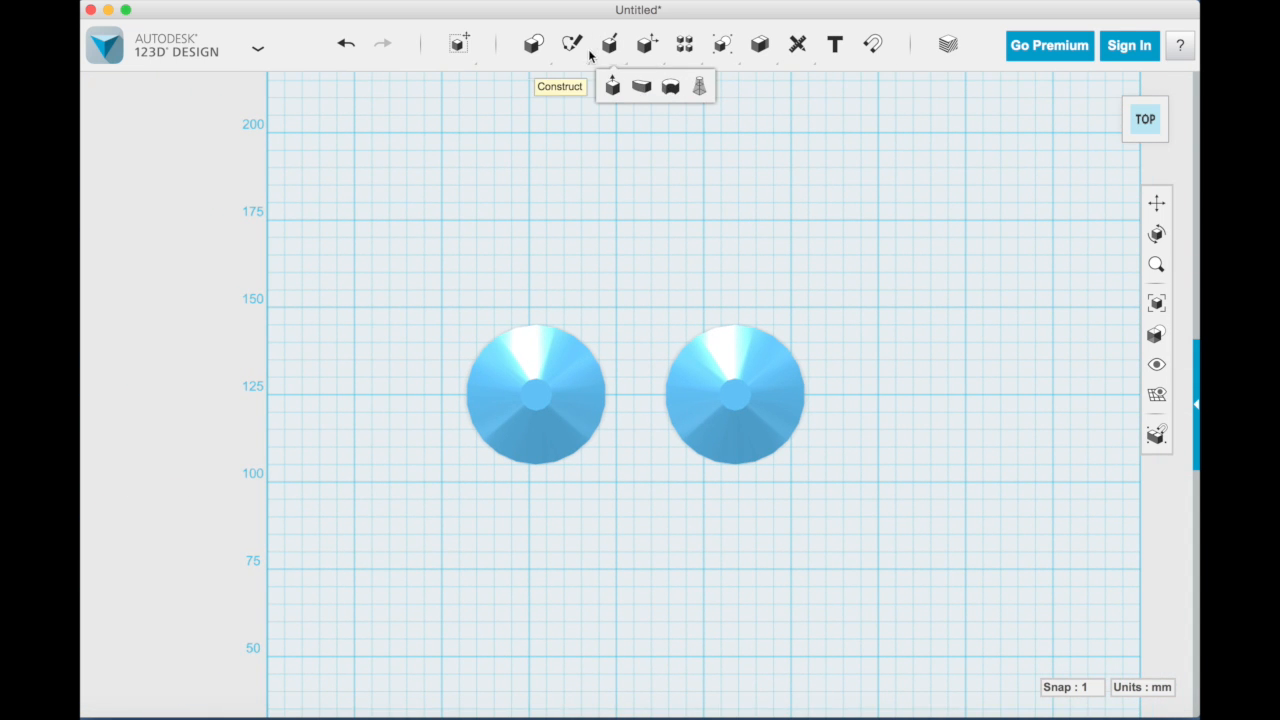
mouse_move(533, 44)
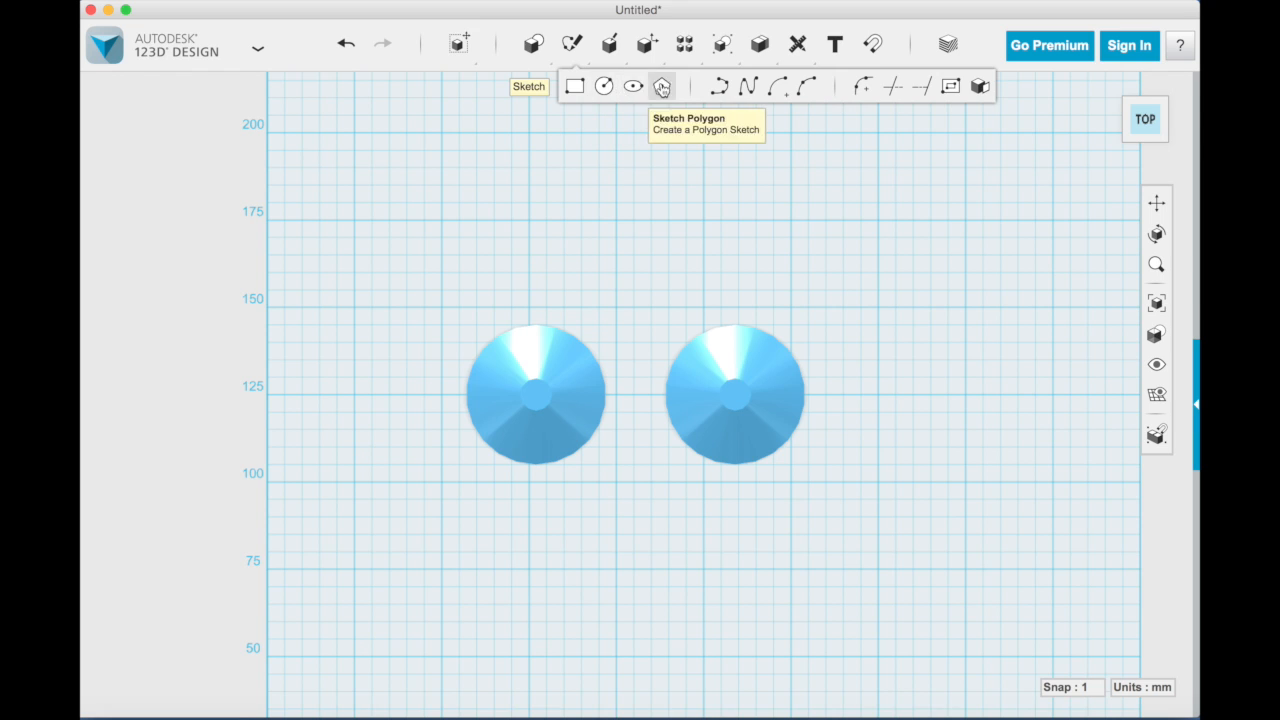
click(710, 87)
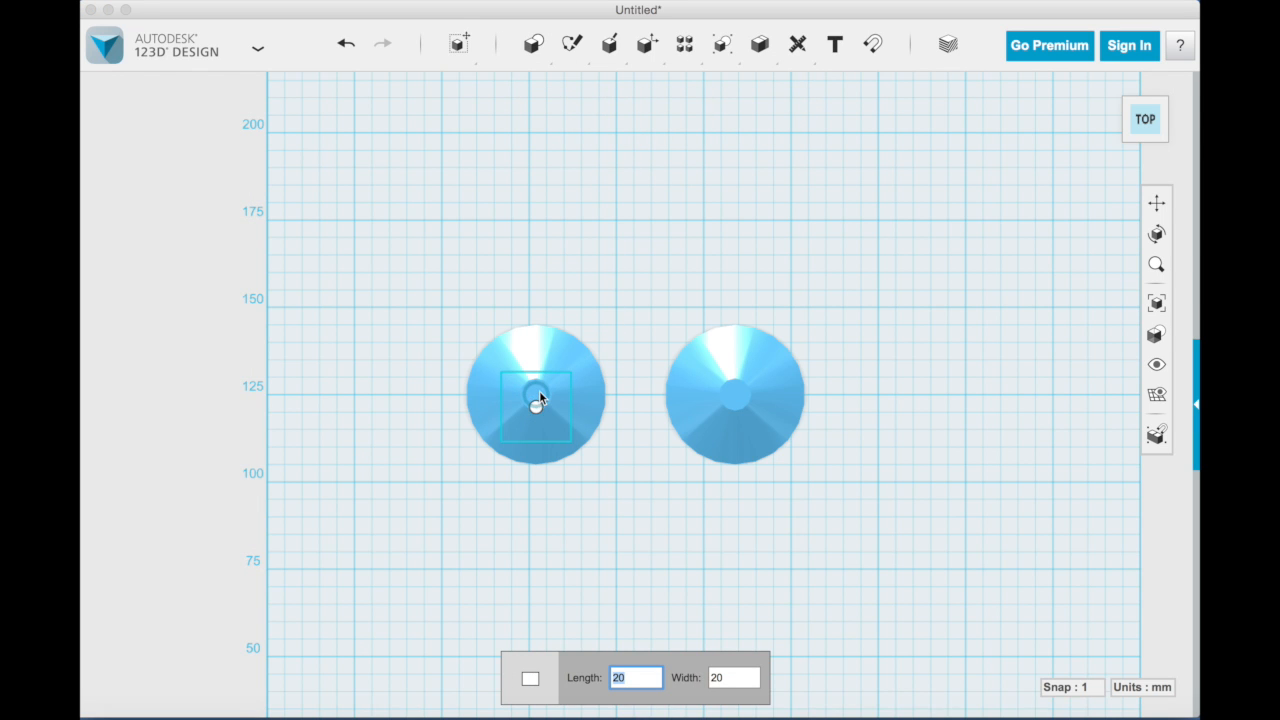
mouse_move(537, 45)
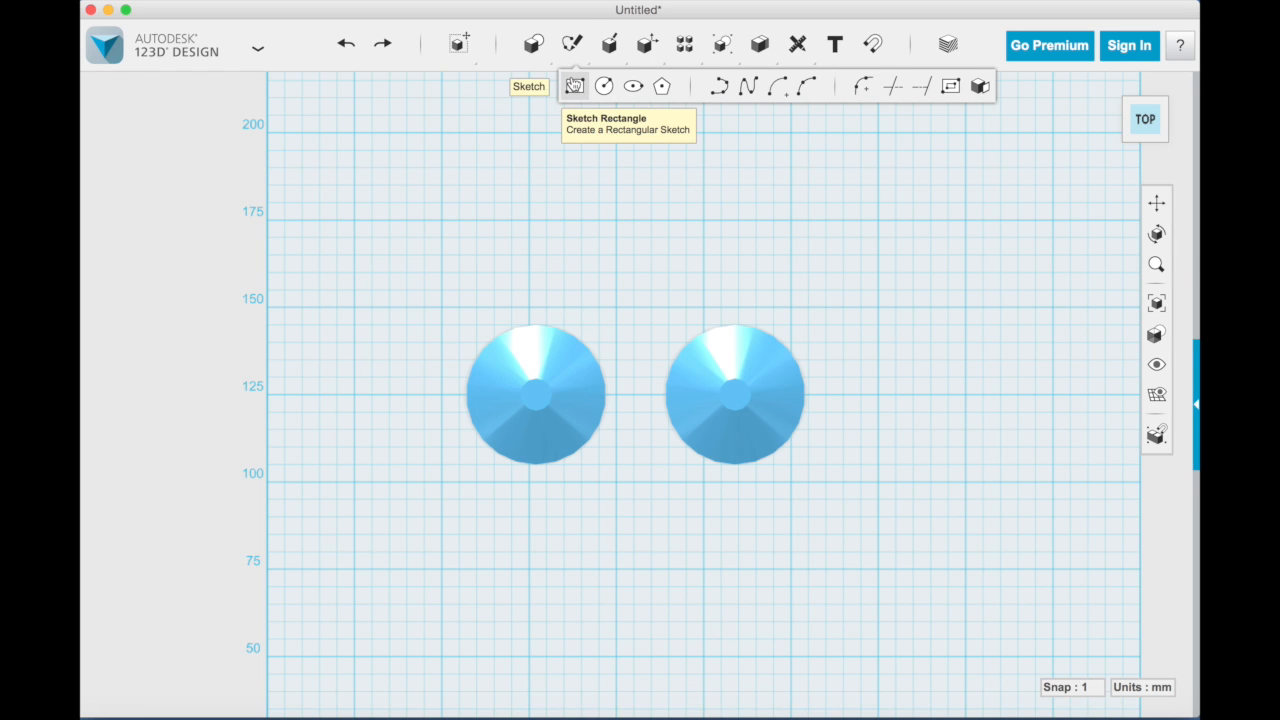
click(575, 86)
click(538, 394)
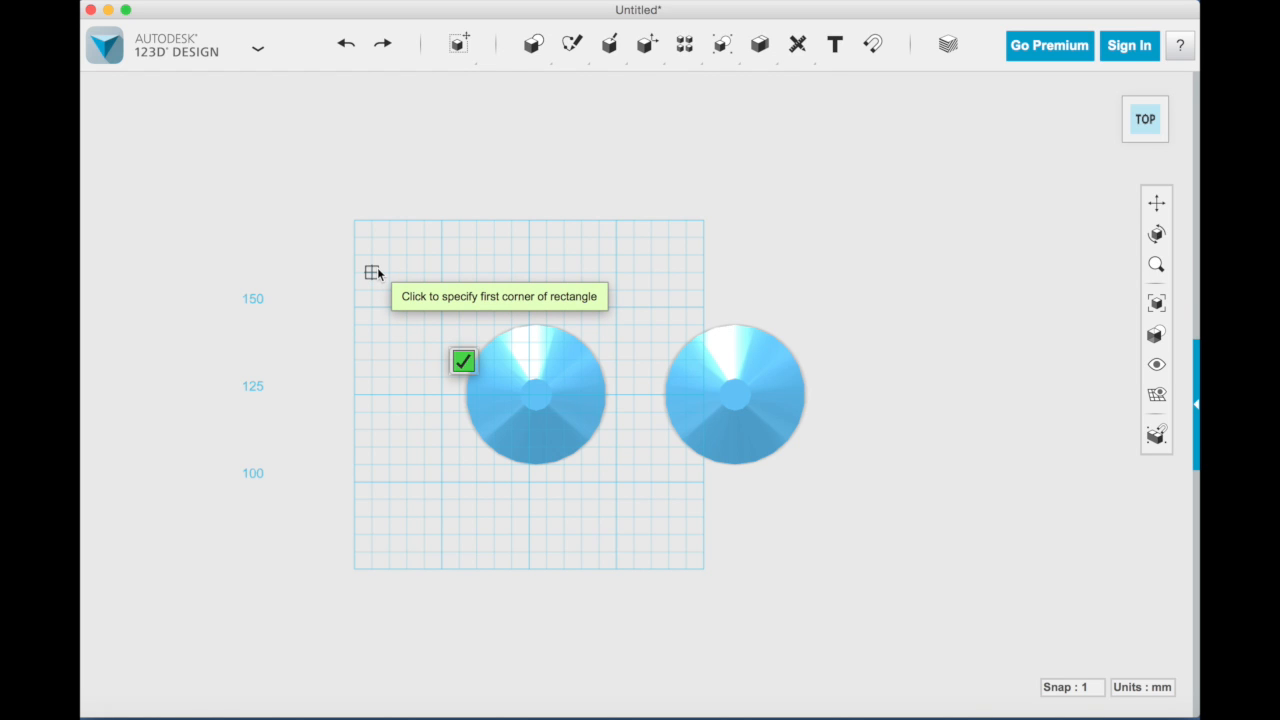
drag(378, 273, 806, 517)
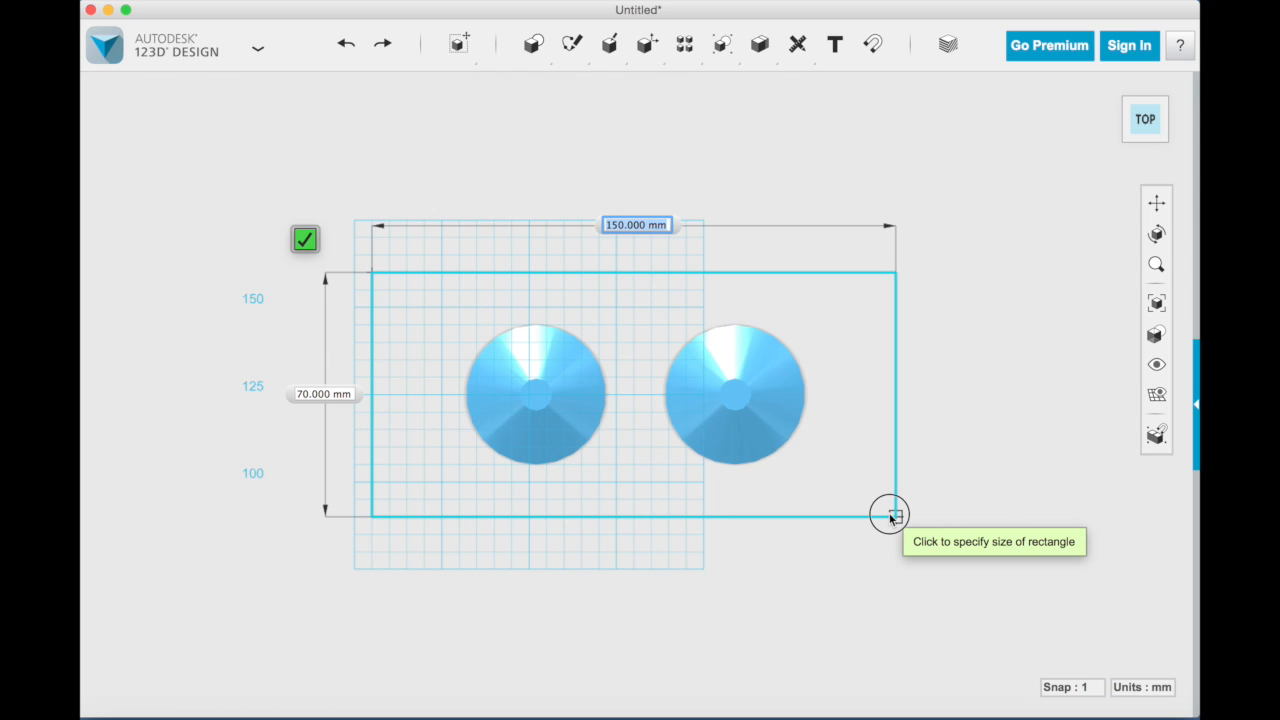
key(Tab)
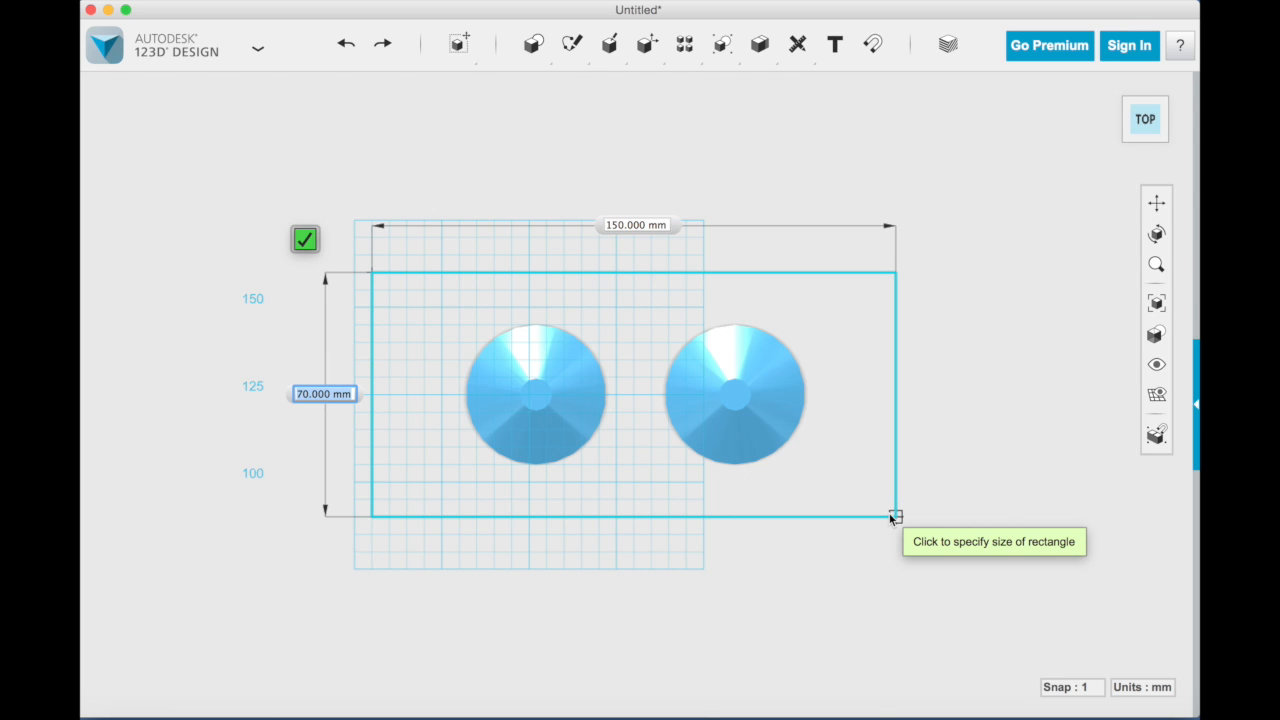
click(893, 517)
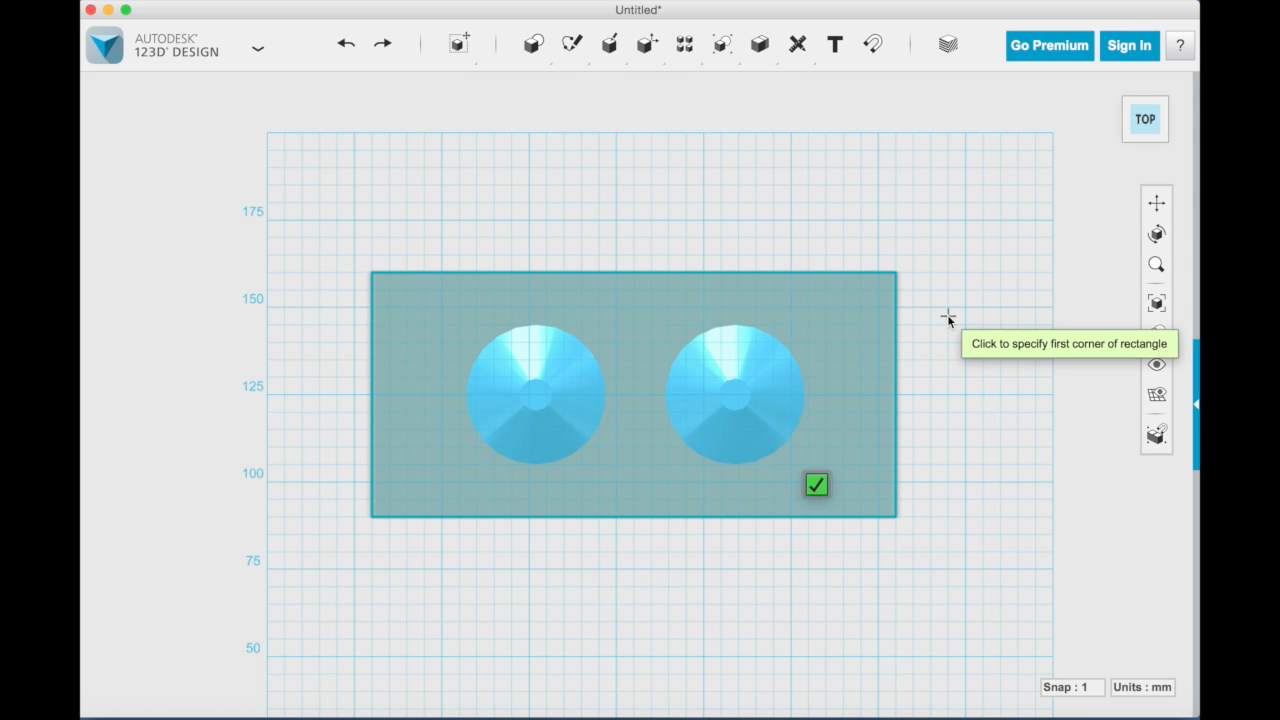
mouse_move(1143, 120)
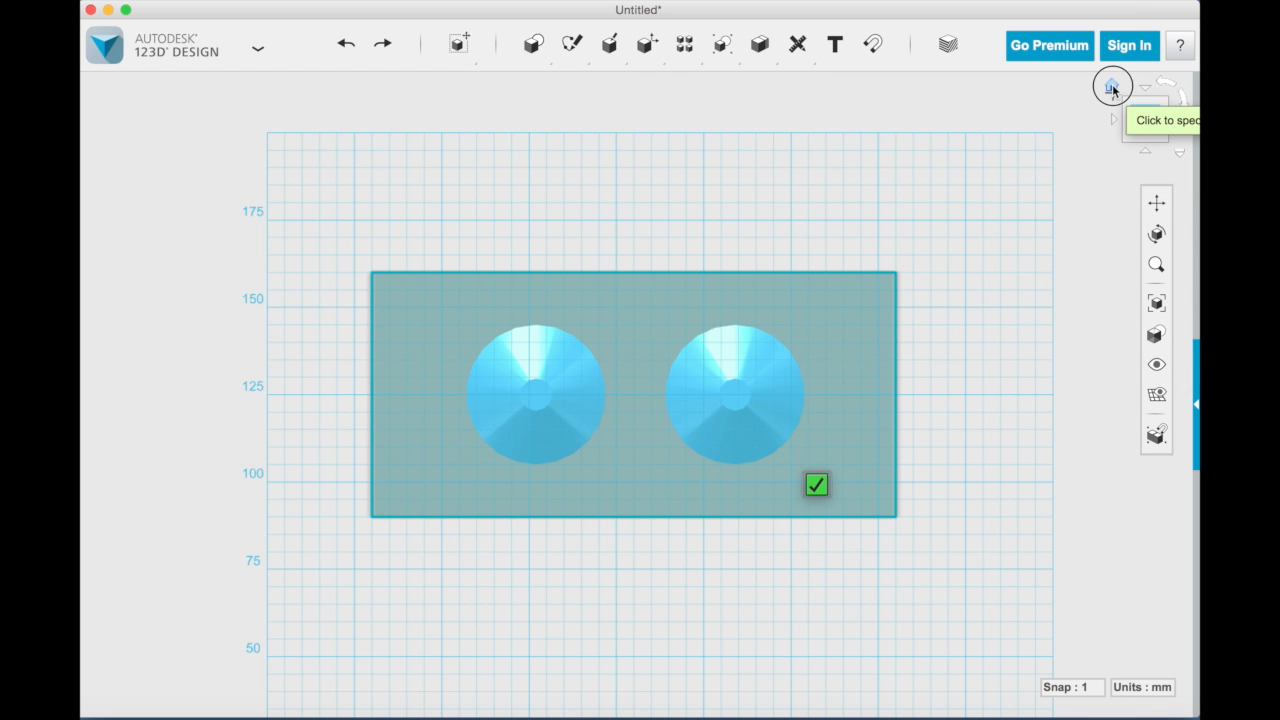
click(1112, 87)
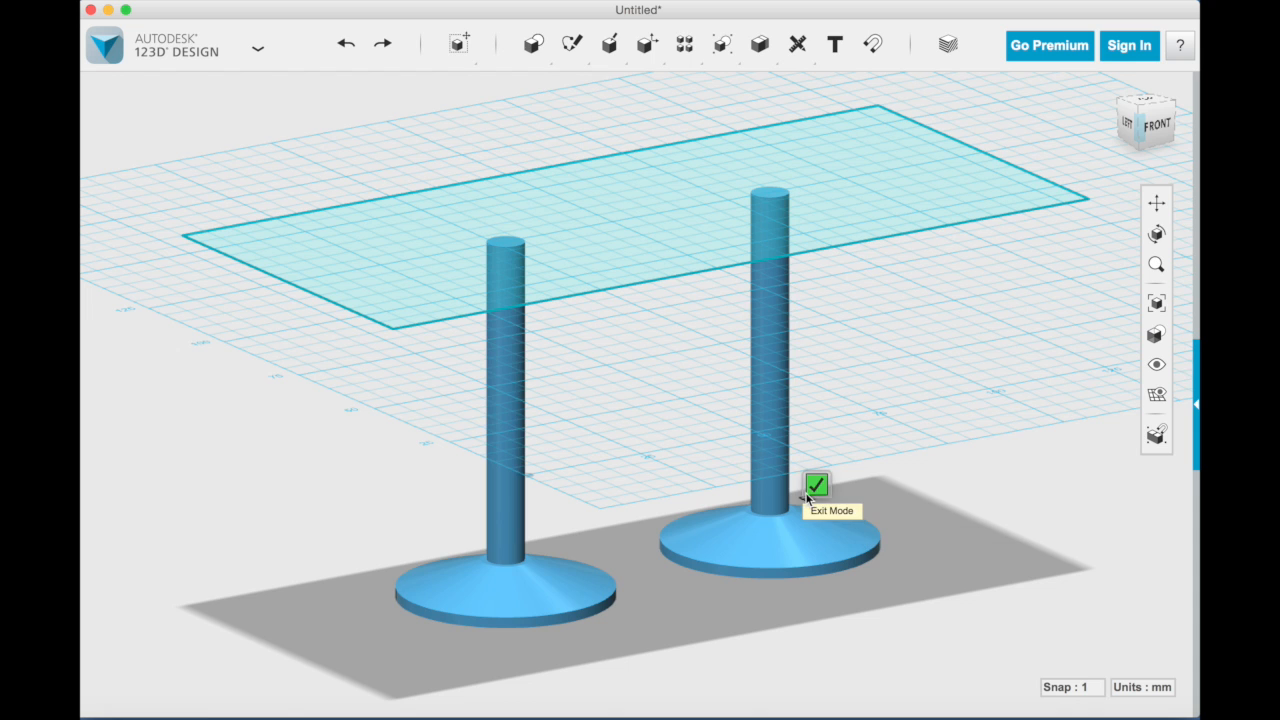
click(815, 486)
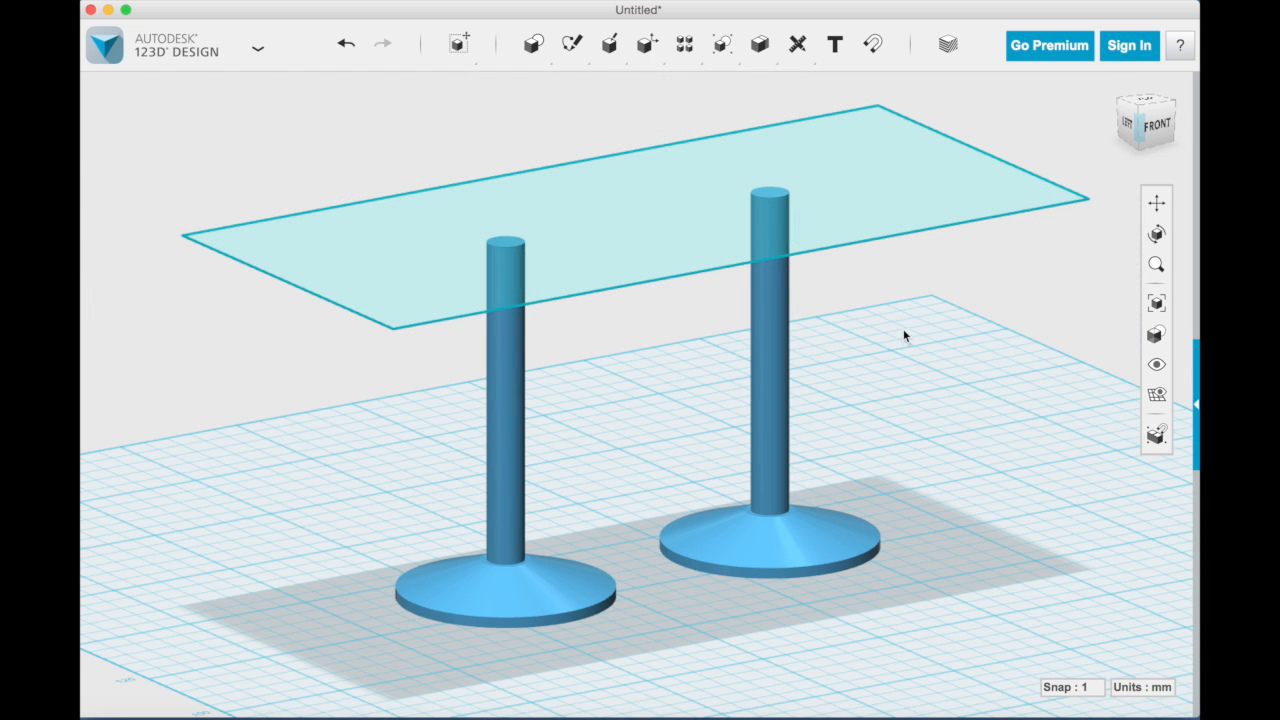
Step: Move the rectangle sketch straight up so that it sits slightly above the tops of both cylinders
click(882, 178)
mouse_move(859, 266)
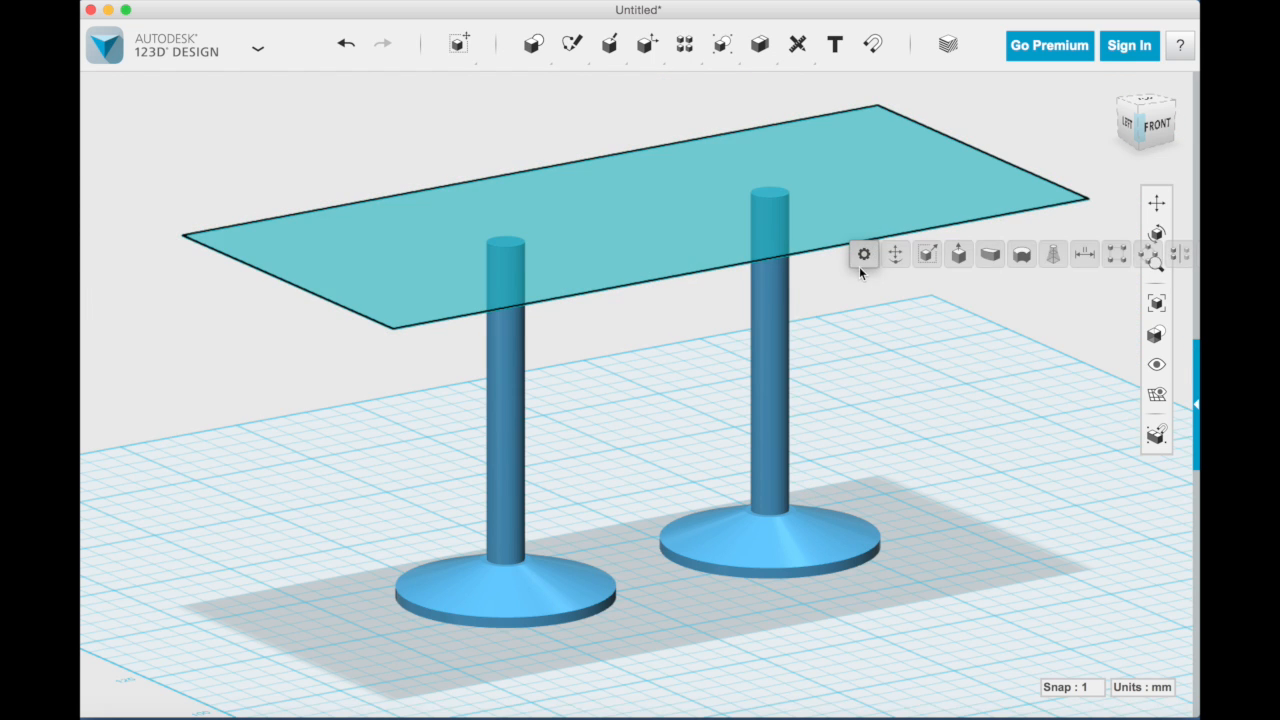
click(891, 255)
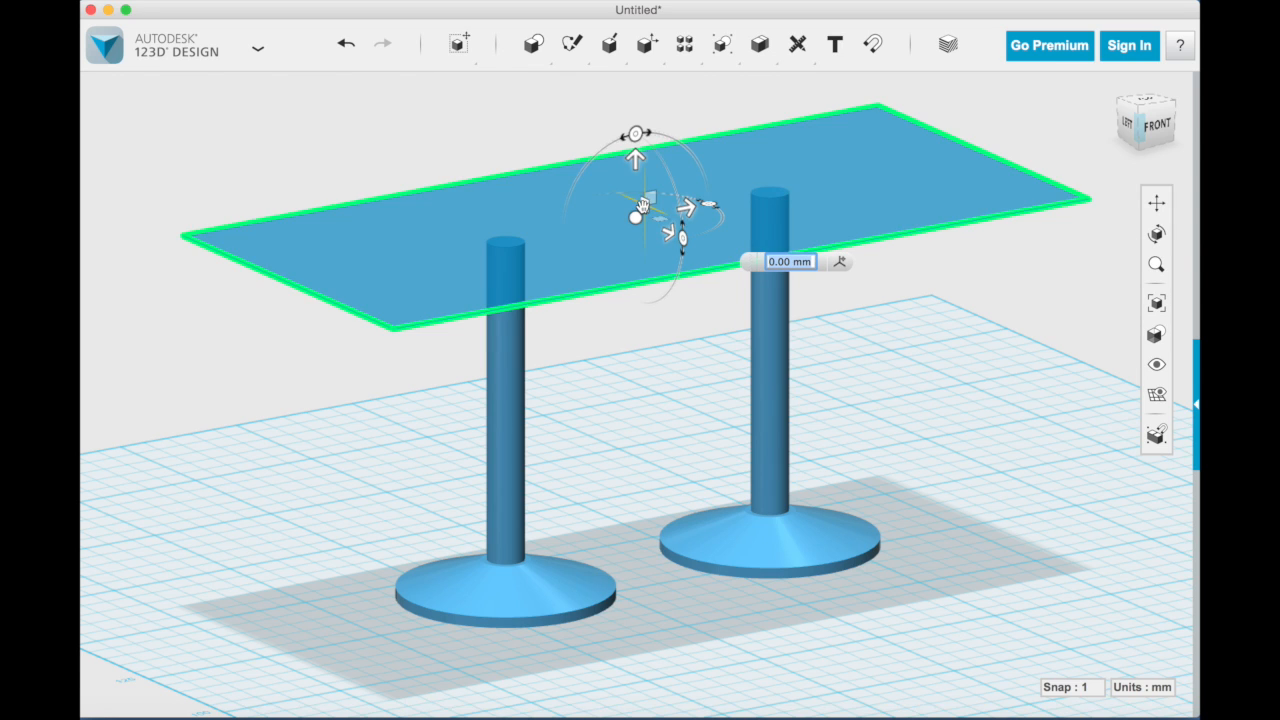
drag(635, 160, 628, 133)
click(935, 266)
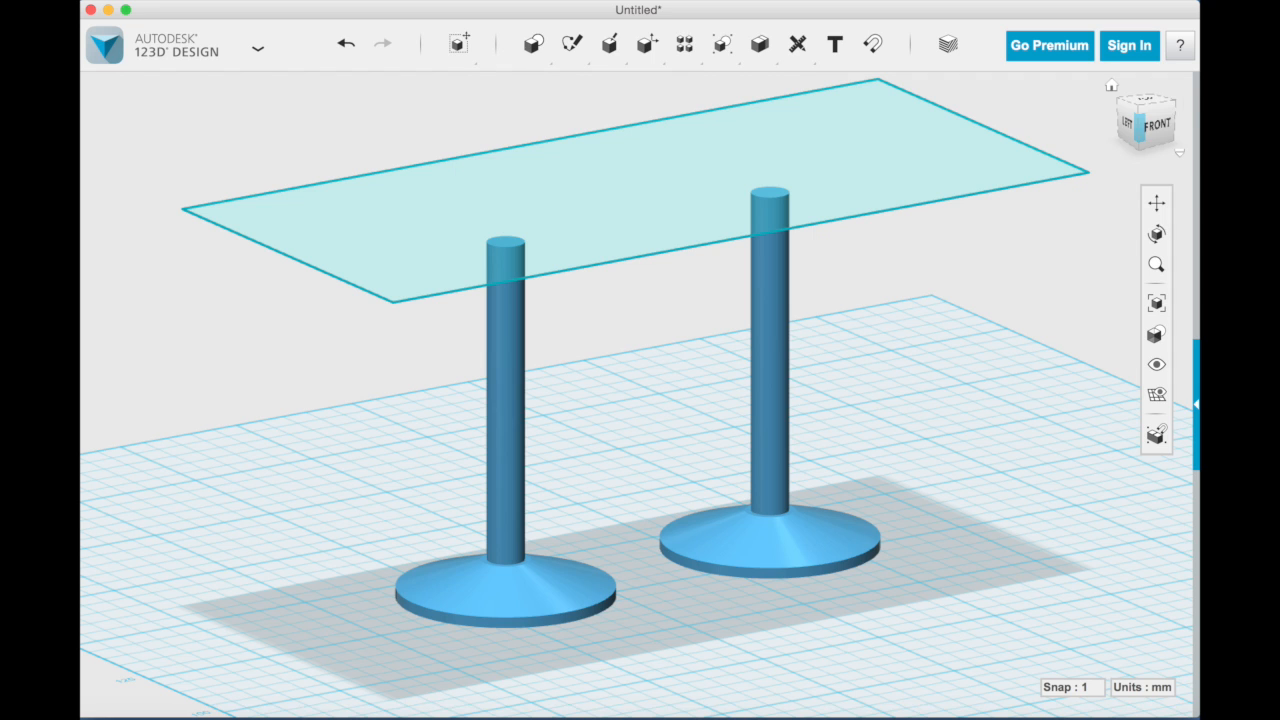
click(1163, 121)
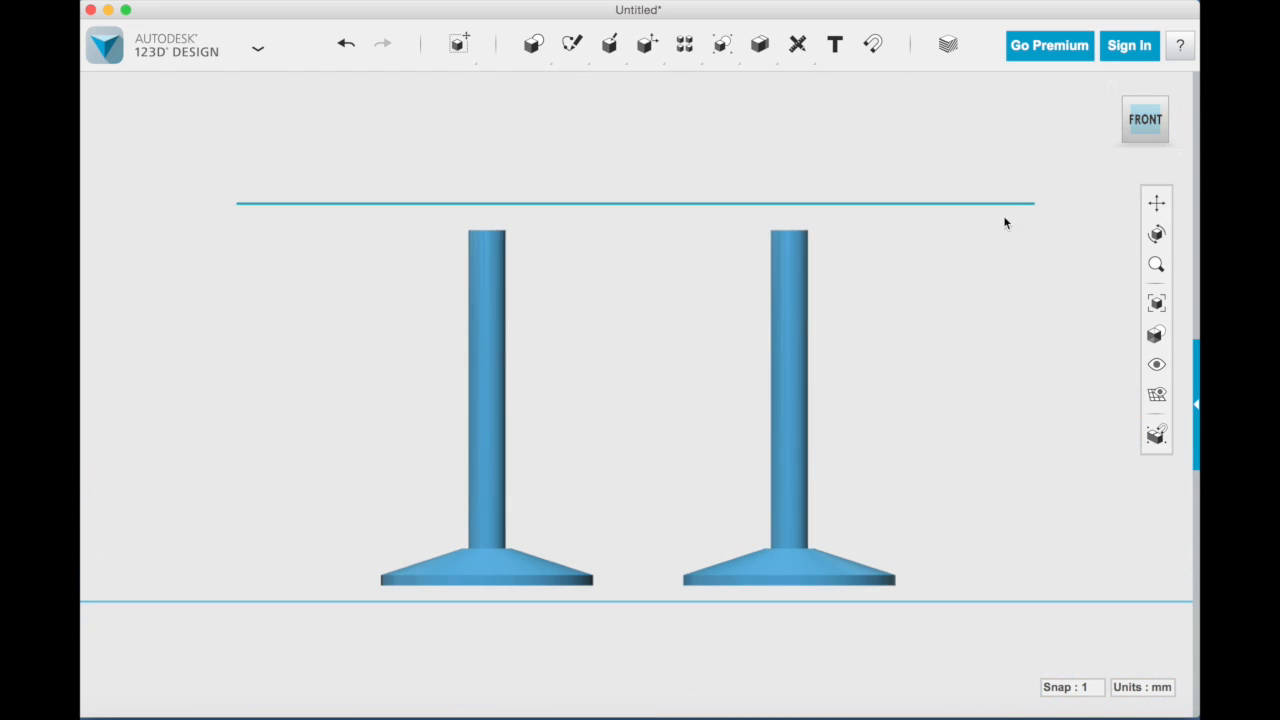
click(977, 205)
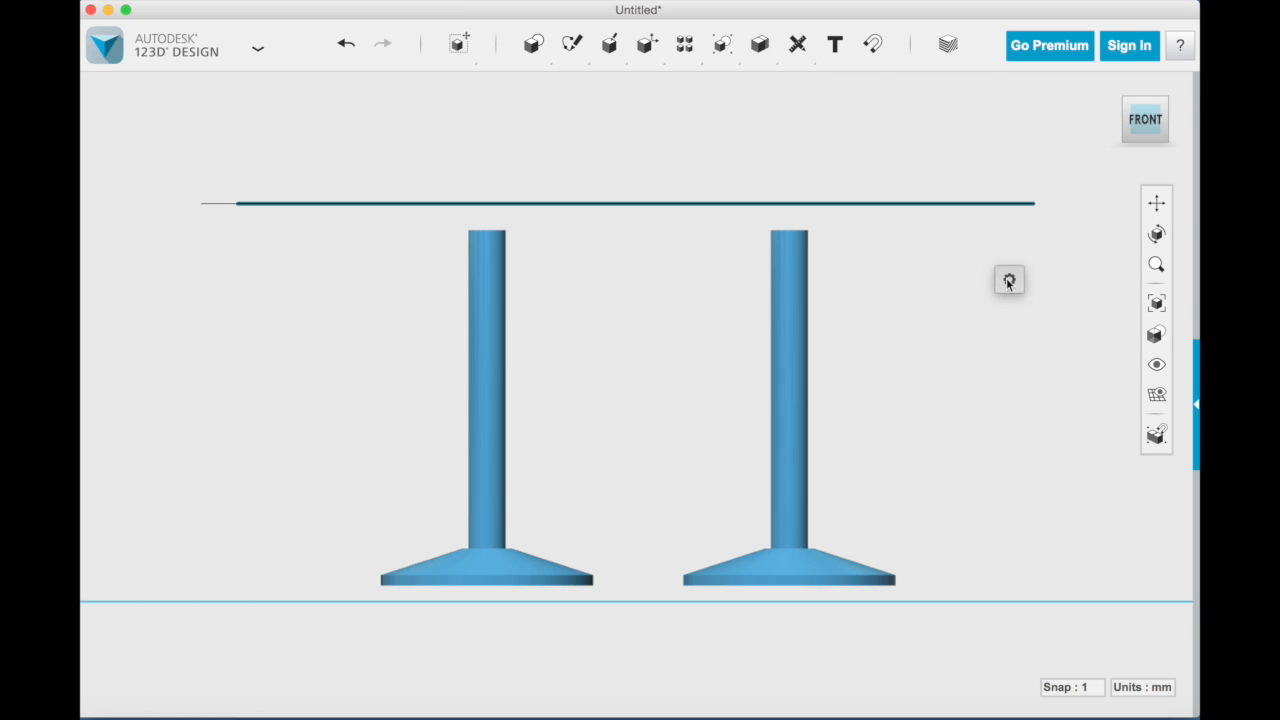
mouse_move(531, 46)
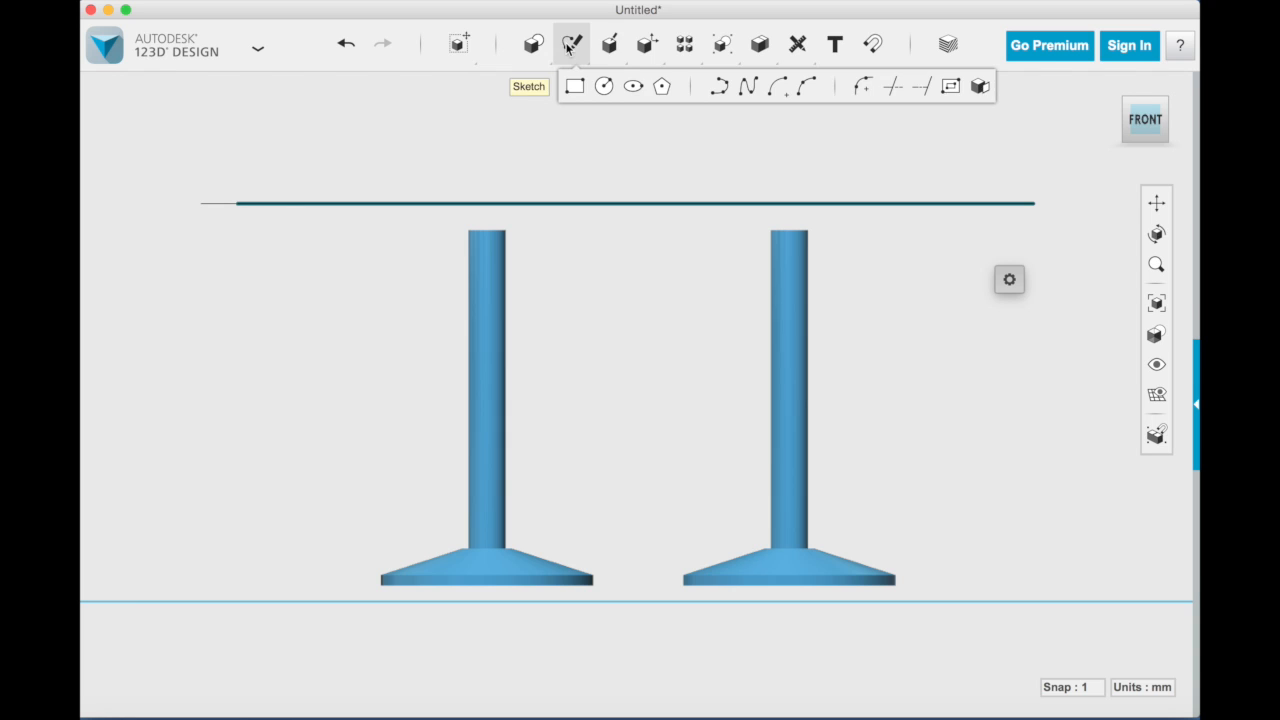
mouse_move(609, 46)
click(612, 87)
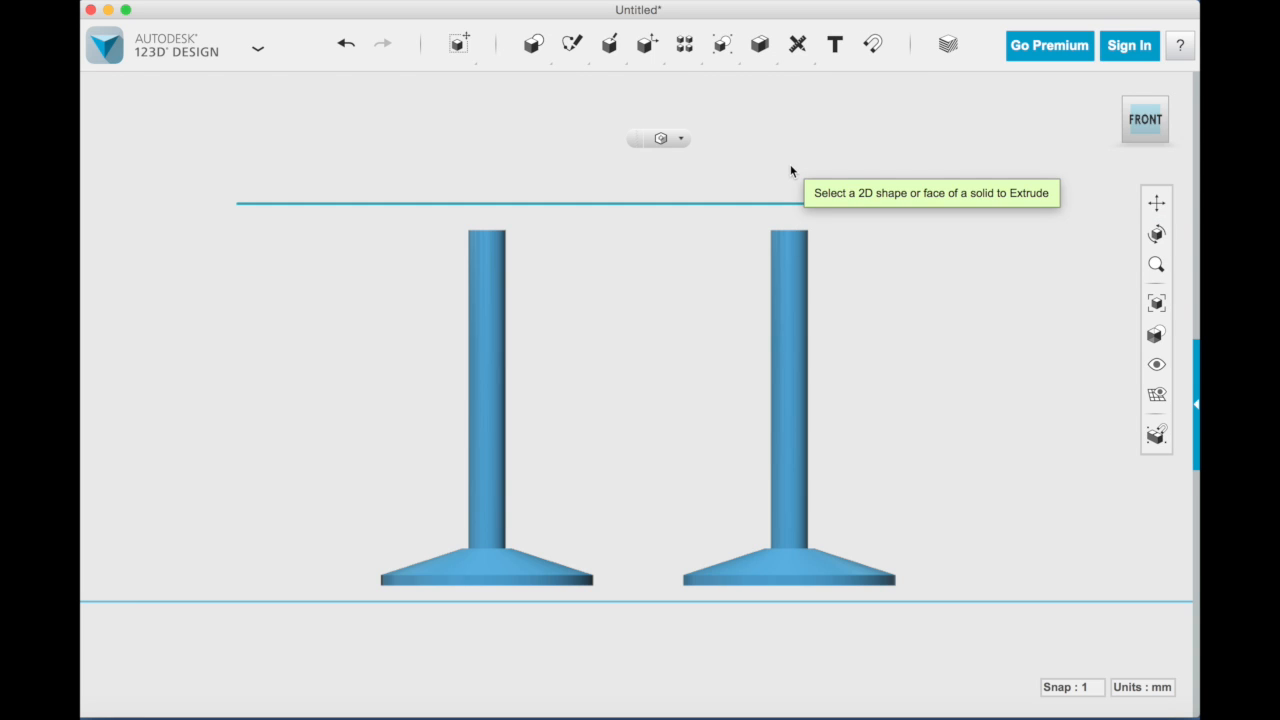
mouse_move(790, 165)
mouse_down()
mouse_move(799, 193)
mouse_move(785, 163)
mouse_up()
mouse_move(1125, 83)
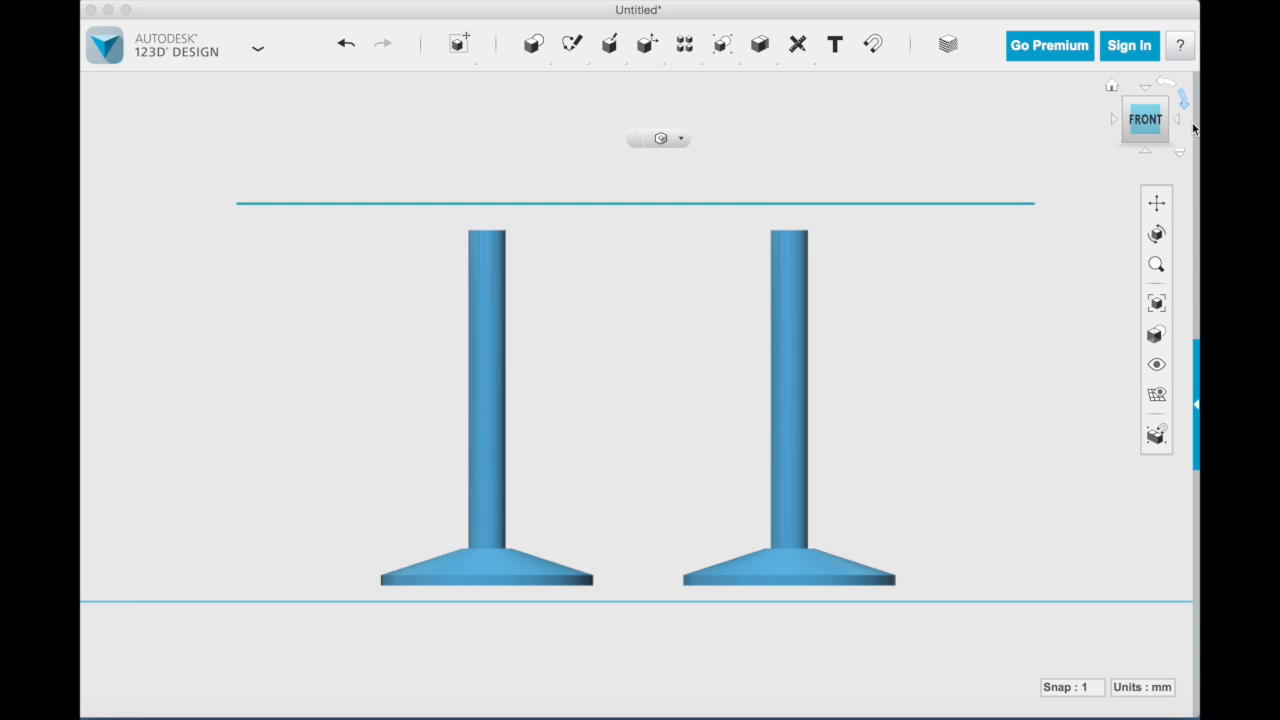
click(1111, 86)
click(906, 198)
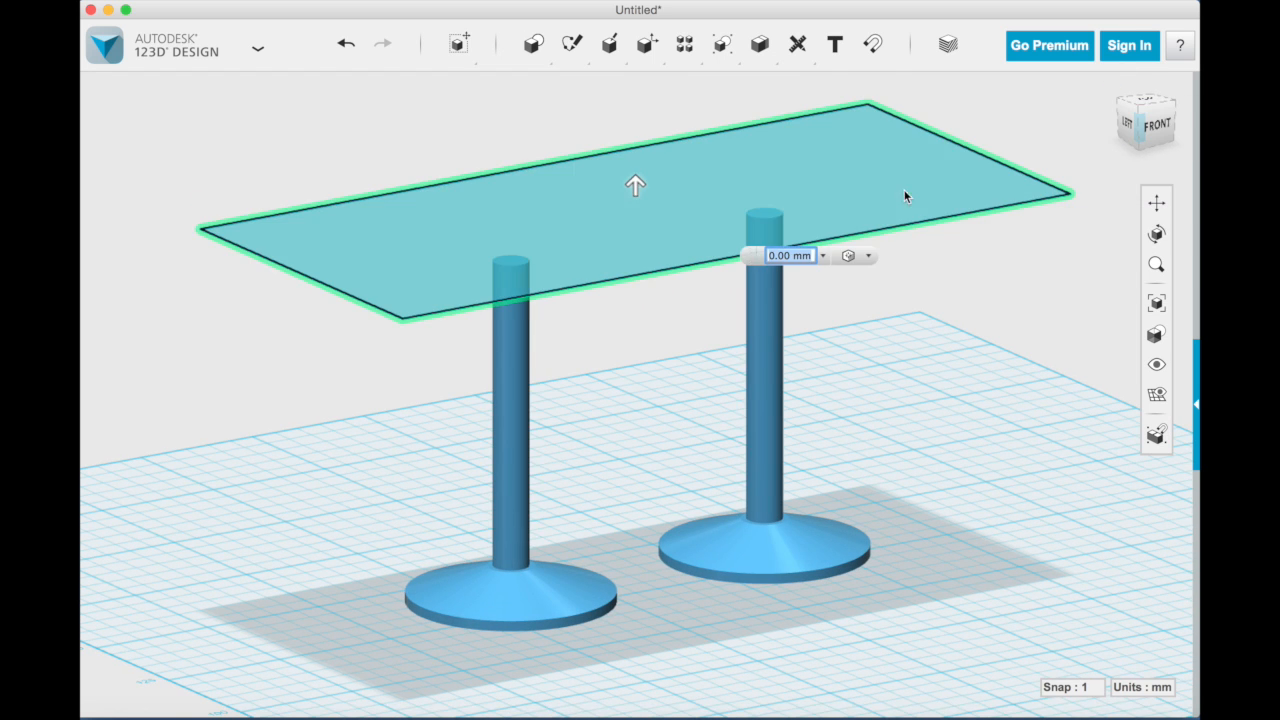
Step: Extrude the rectangle above the stands upward by 4 mm to form the tabletop
mouse_move(534, 44)
mouse_move(609, 44)
click(613, 87)
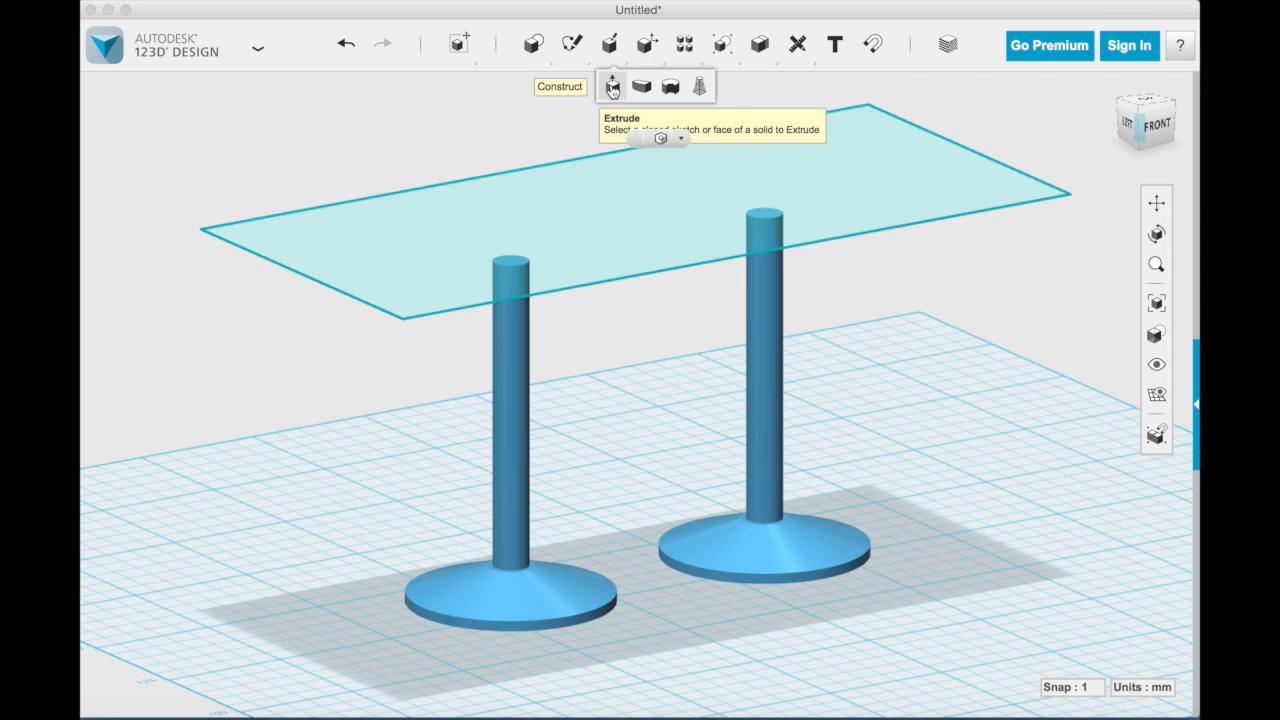
click(654, 270)
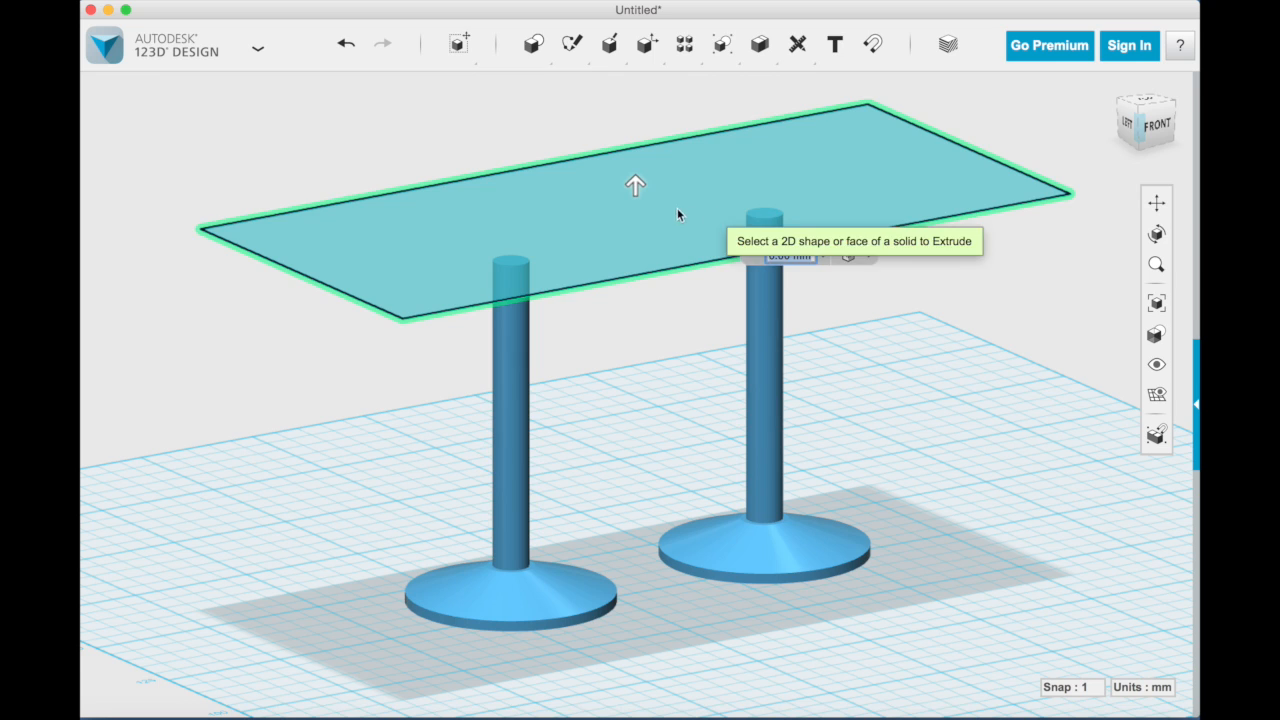
drag(635, 185, 633, 166)
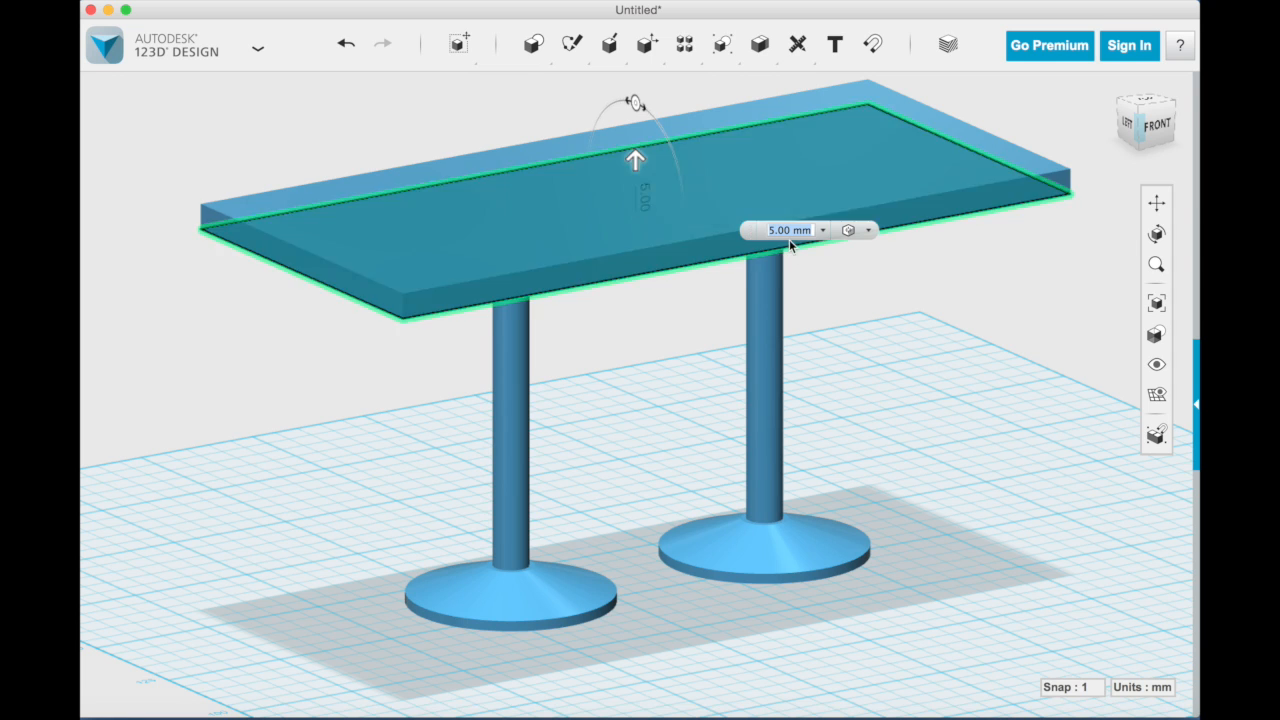
click(776, 230)
drag(775, 230, 762, 229)
text(4)
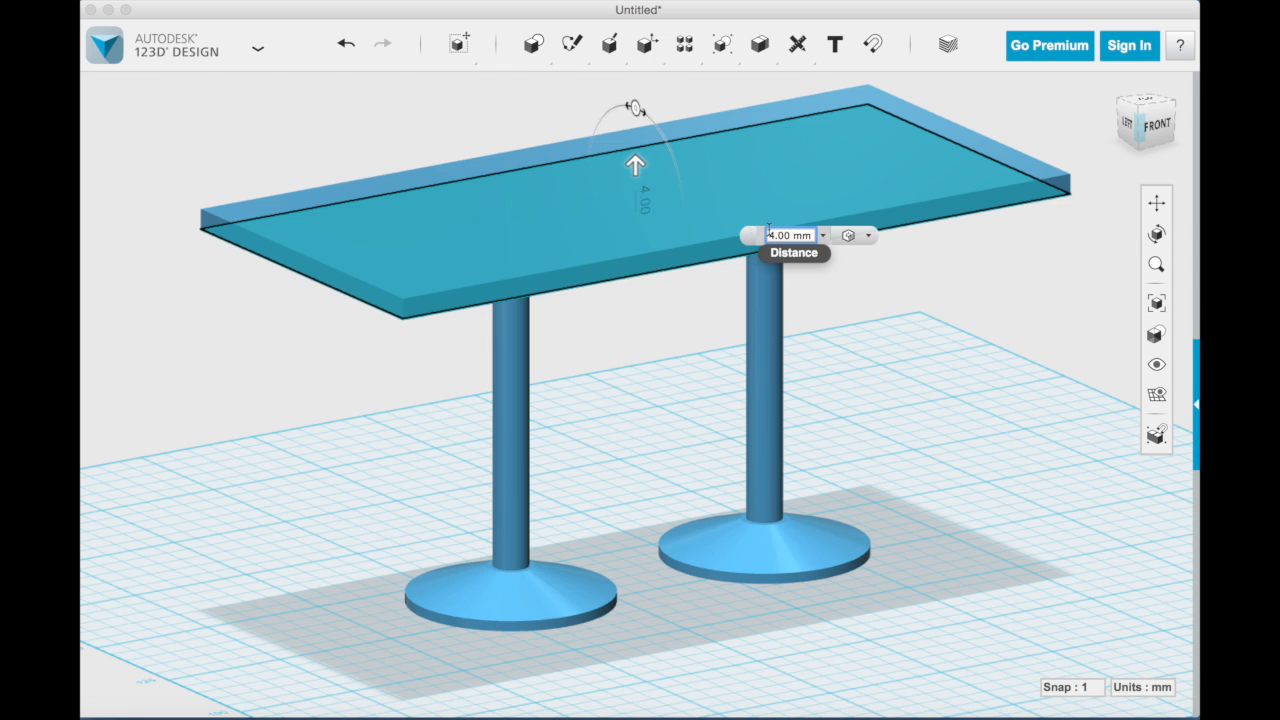
key(Return)
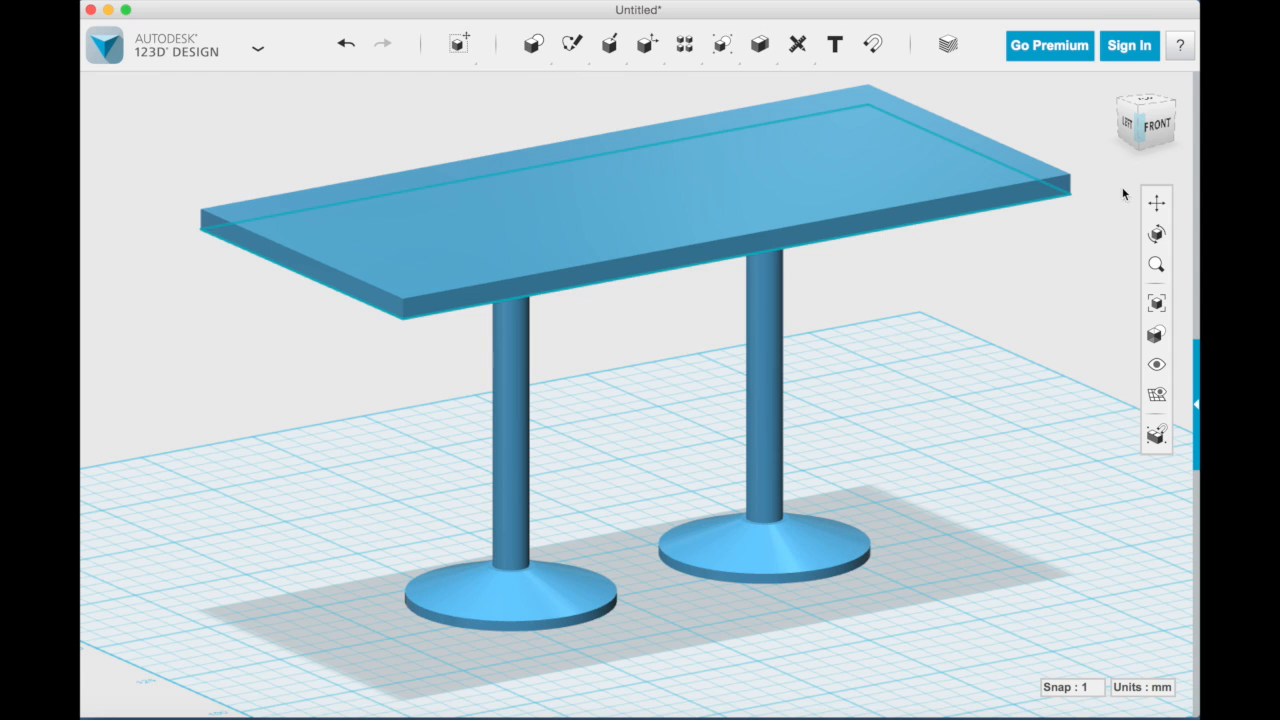
Step: Switch the view to perspective projection and examine the gap between the tabletop and the two cylinders
click(1181, 152)
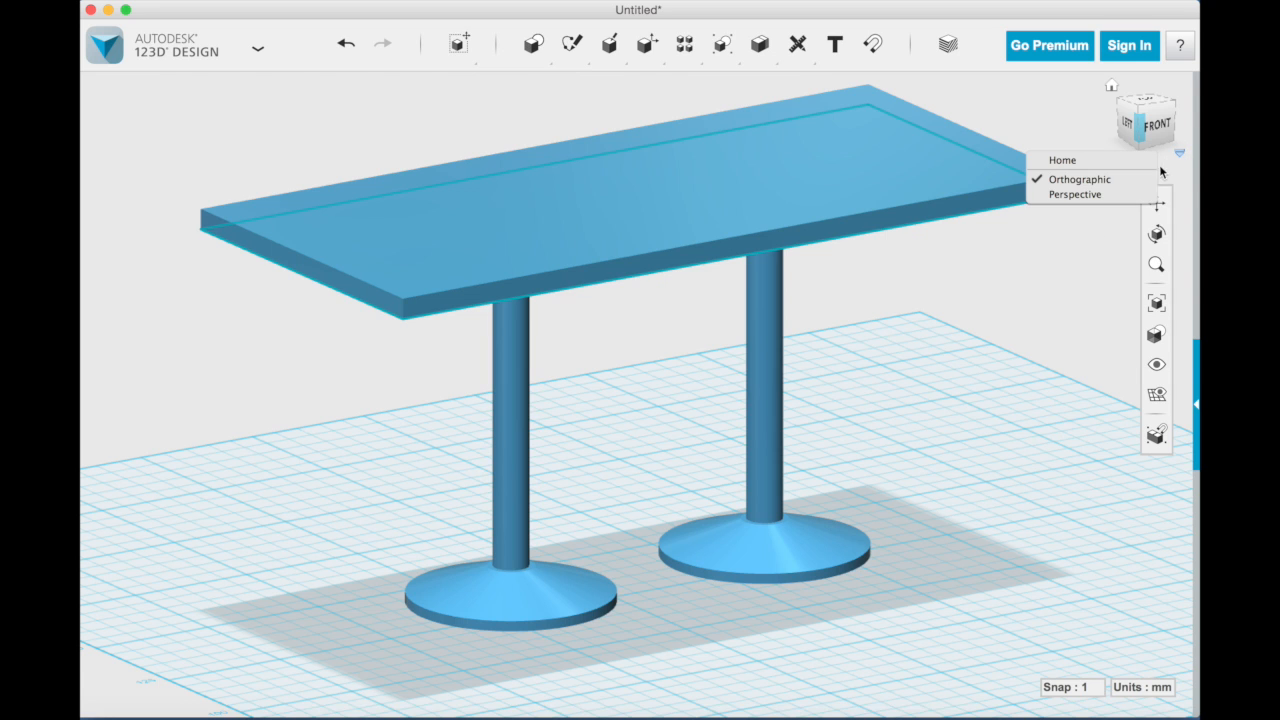
click(1131, 194)
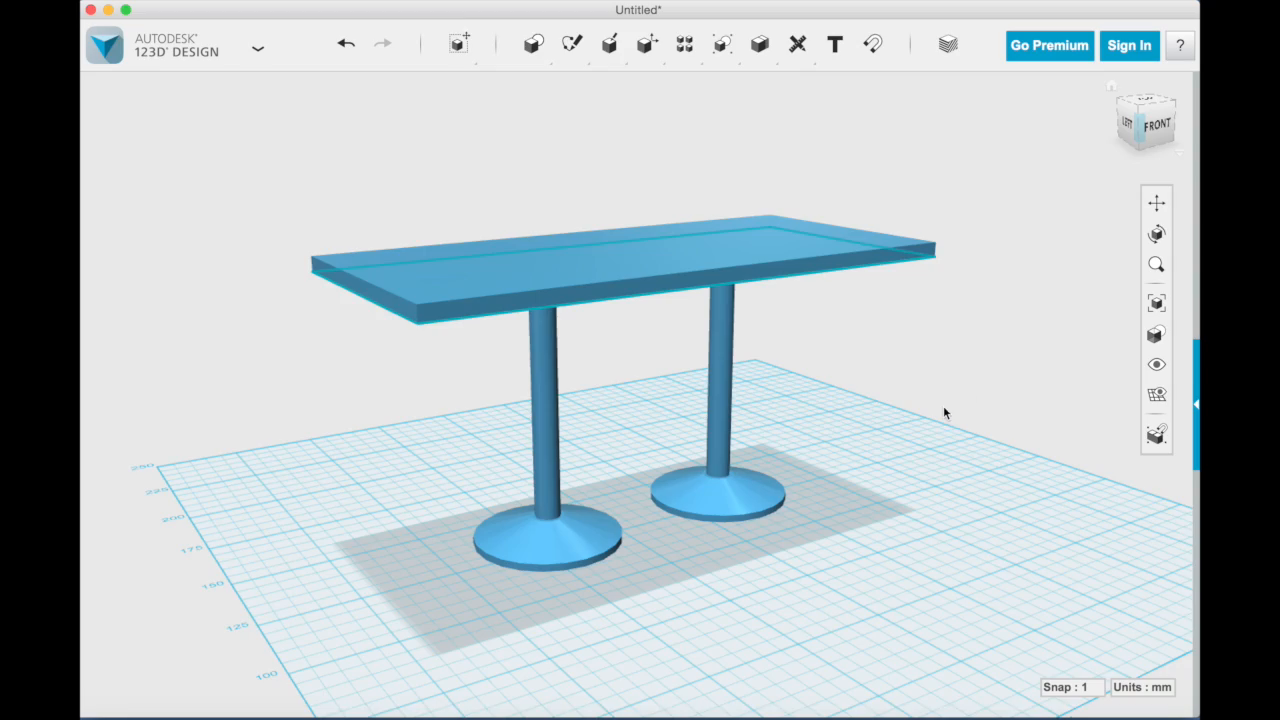
right_drag(942, 405, 898, 396)
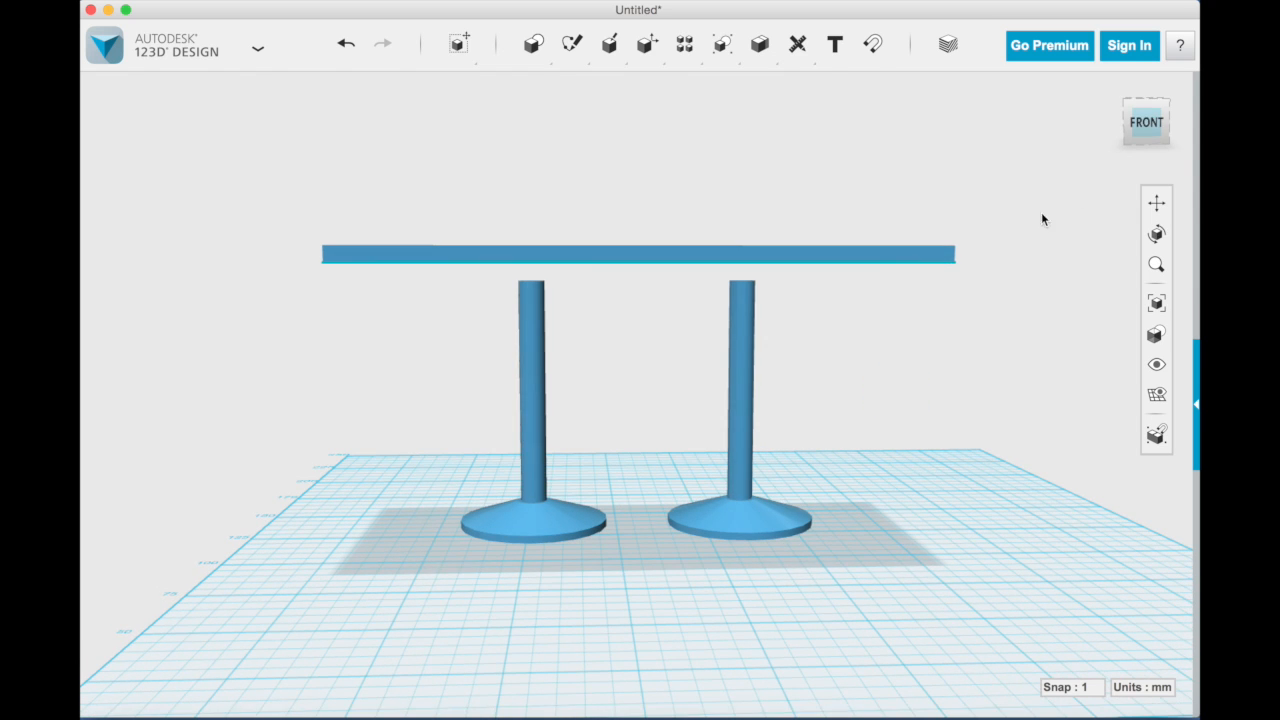
Step: Return to orthographic projection and move the solid tabletop down 5 mm onto the tops of both cylinders
click(1143, 128)
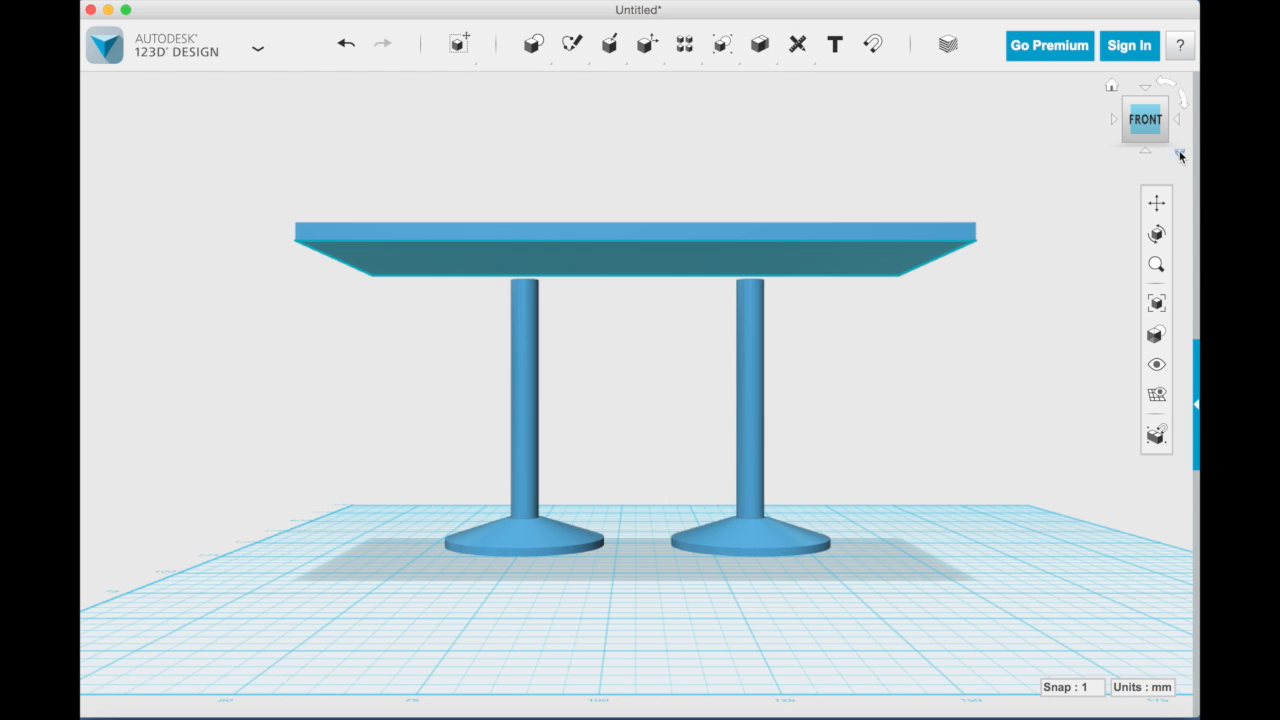
click(1179, 153)
click(1119, 180)
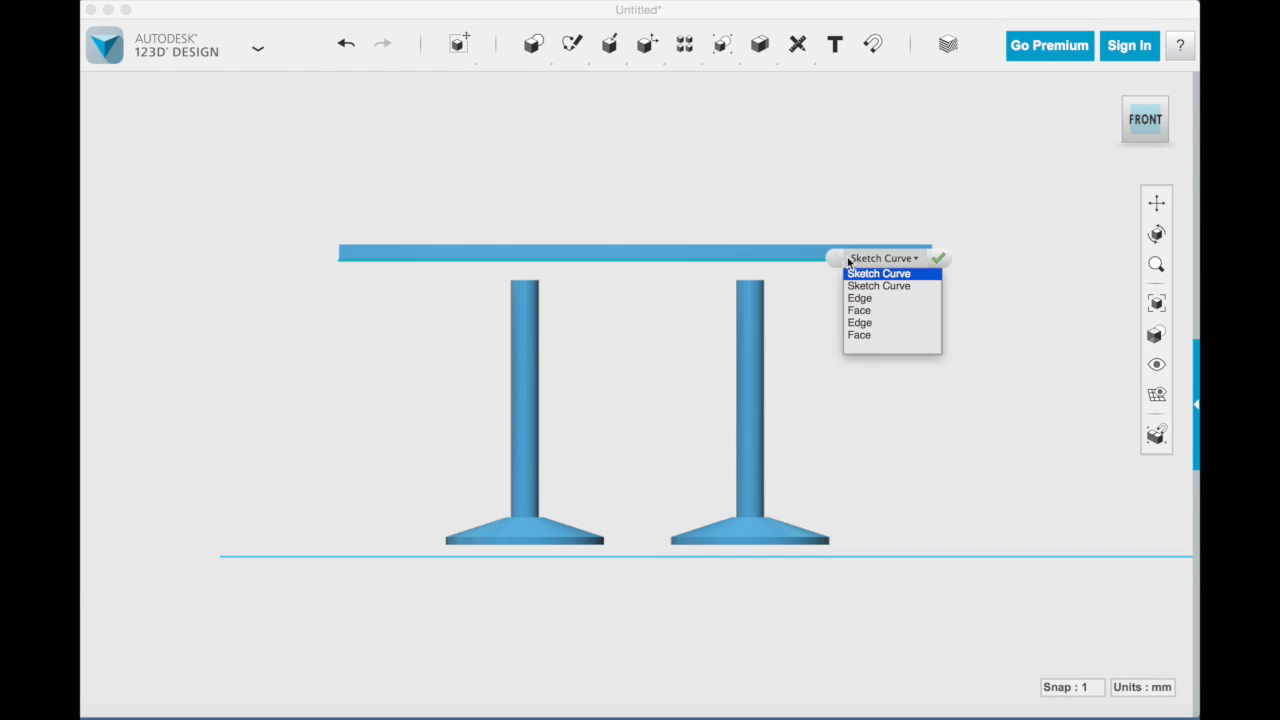
click(808, 255)
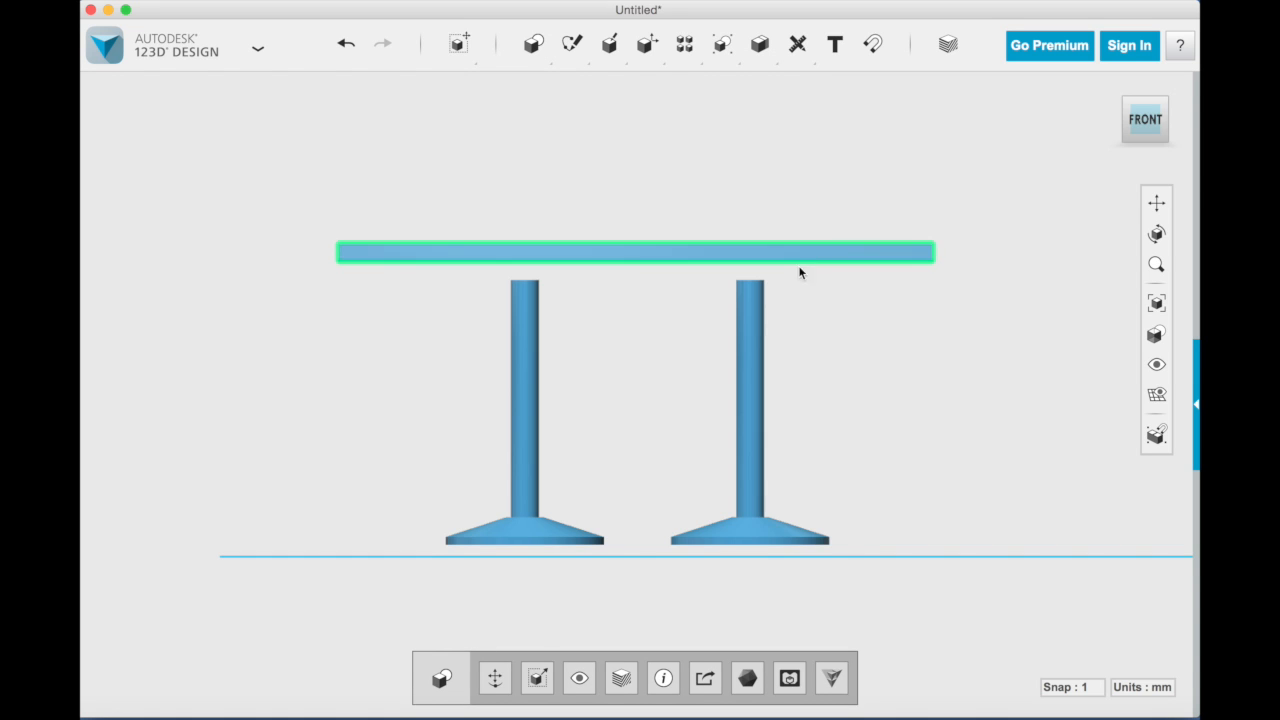
click(495, 680)
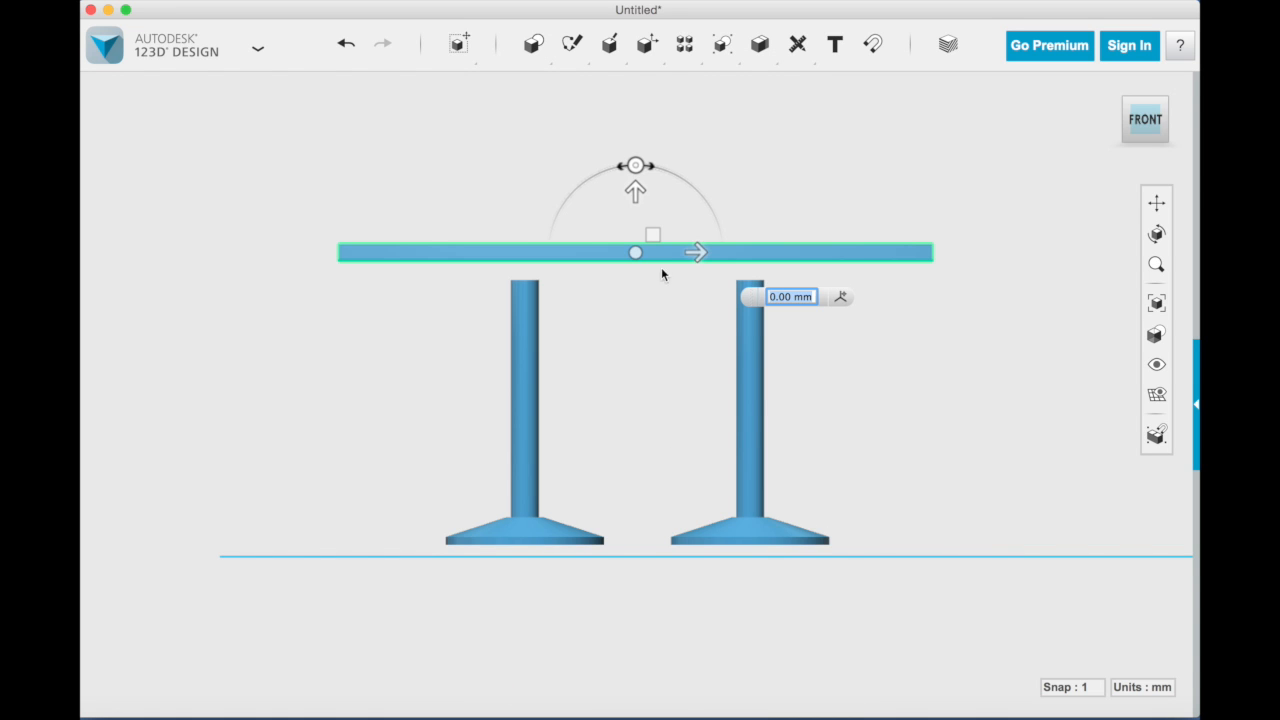
drag(635, 190, 635, 208)
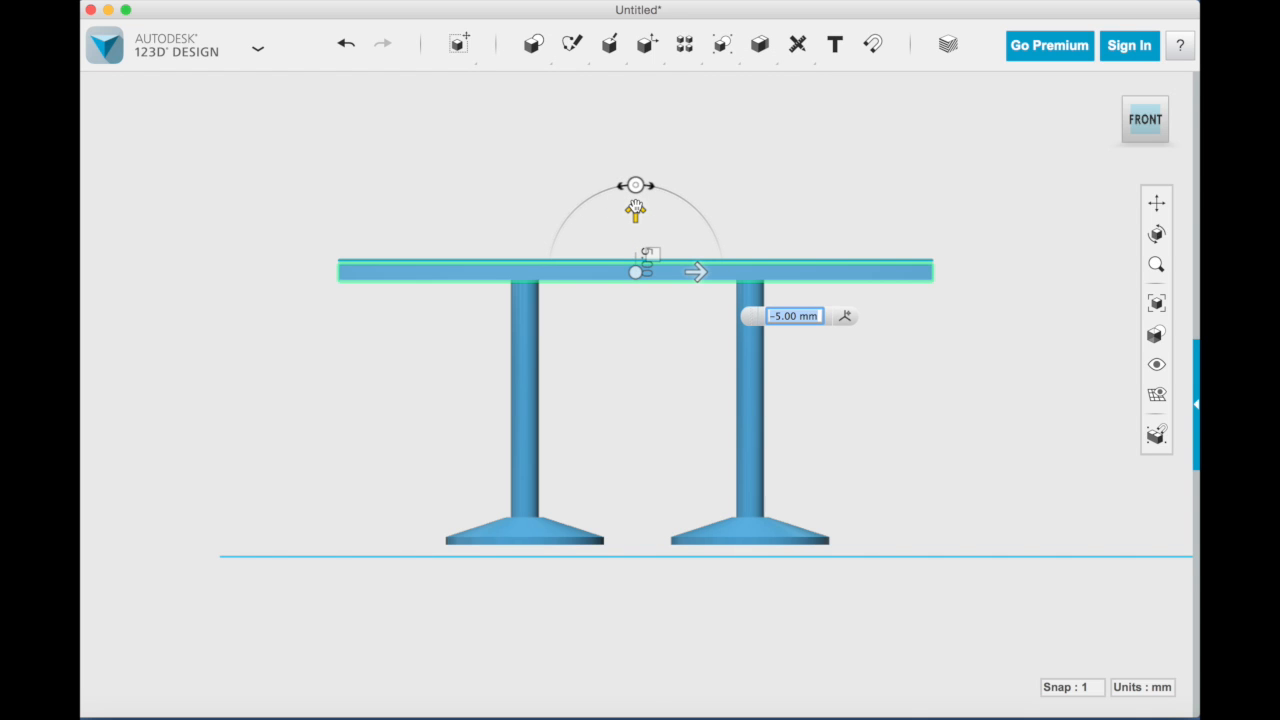
key(Return)
mouse_move(1112, 100)
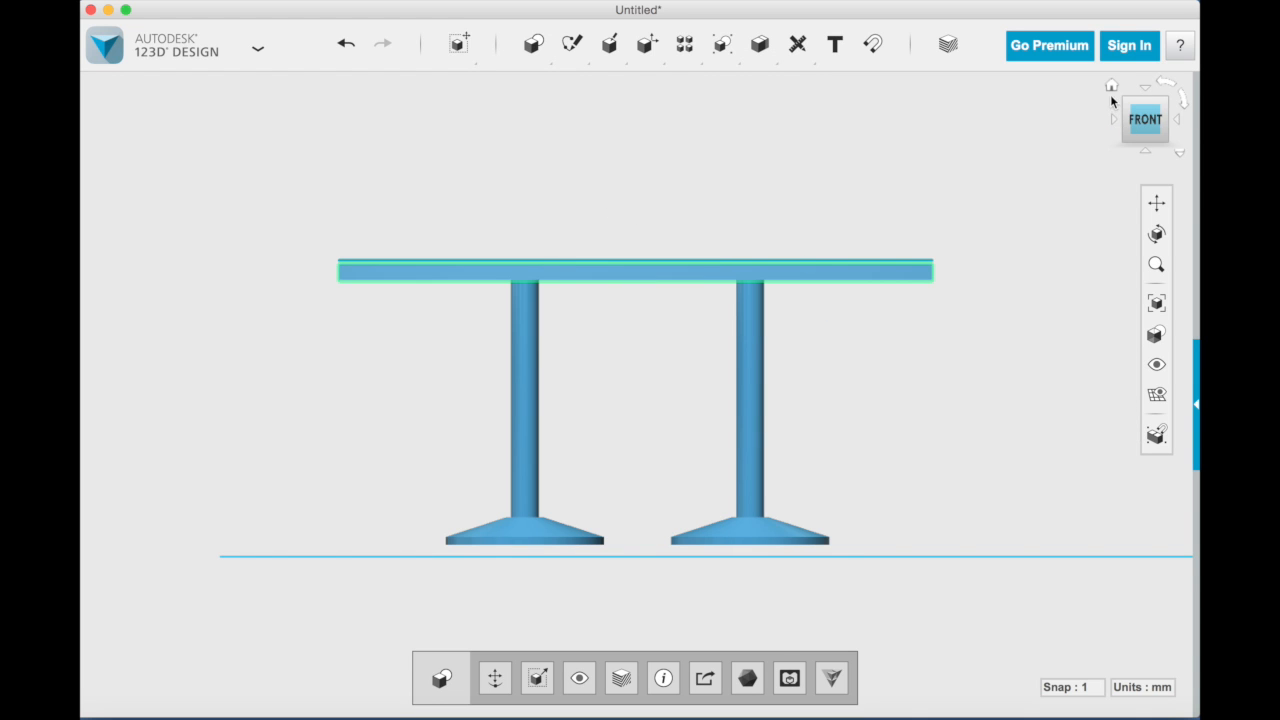
Step: Return the table to the home view with nothing selected and switch it to perspective projection
click(1110, 86)
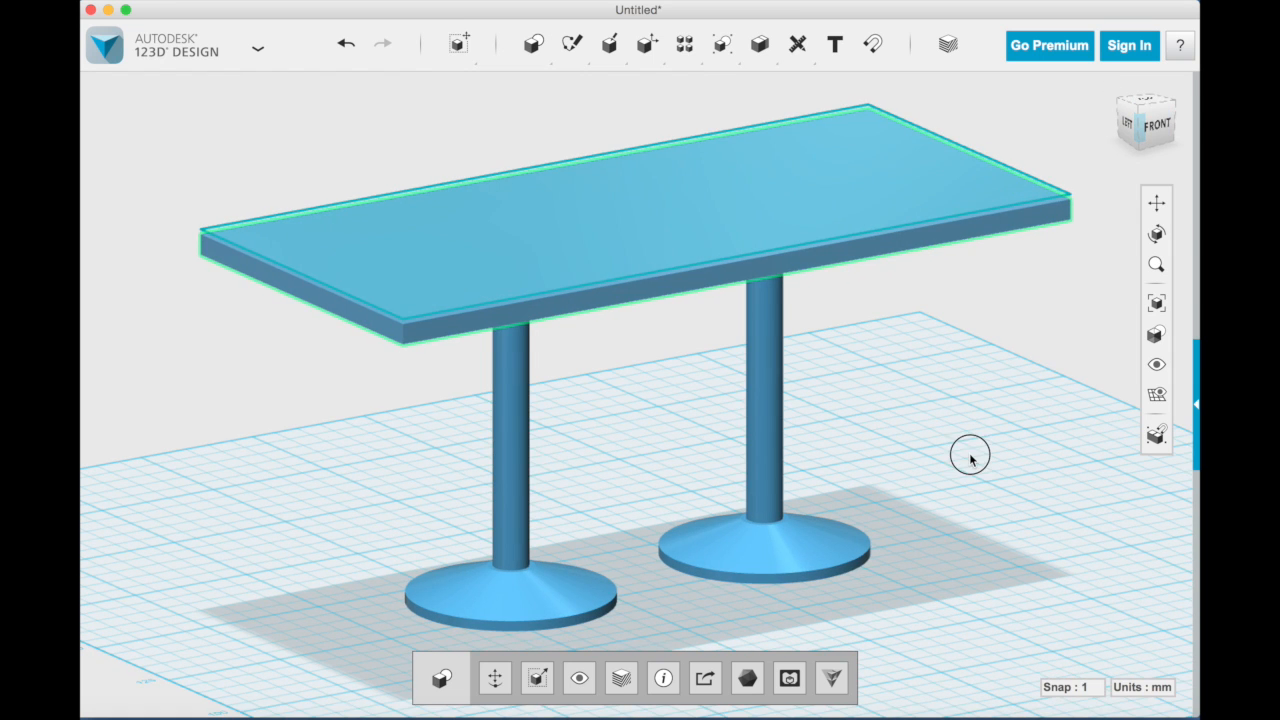
click(970, 457)
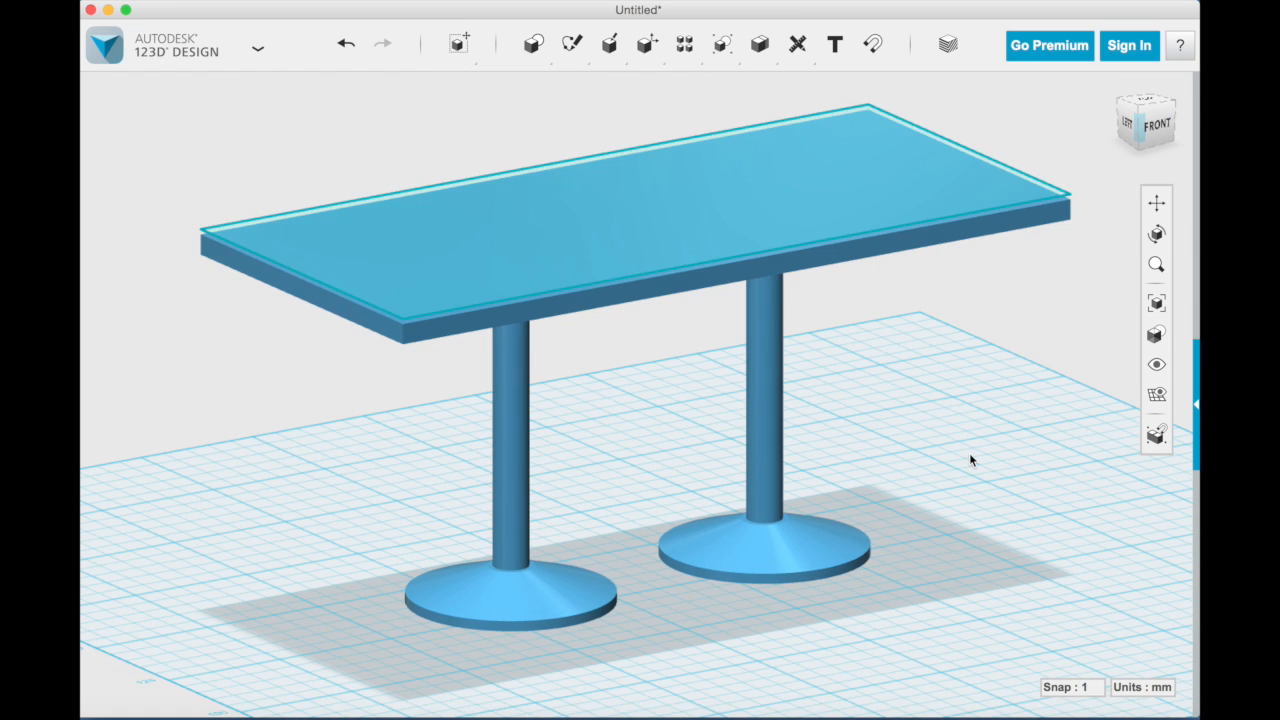
click(1177, 150)
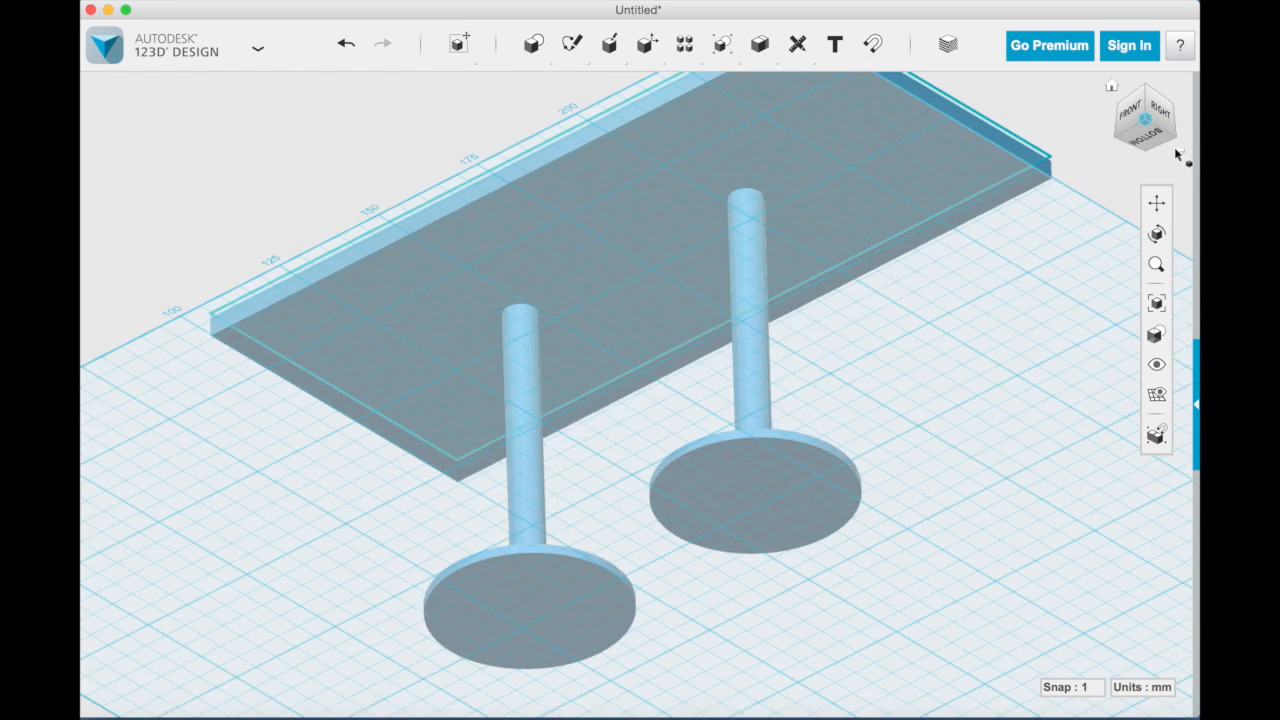
click(1111, 84)
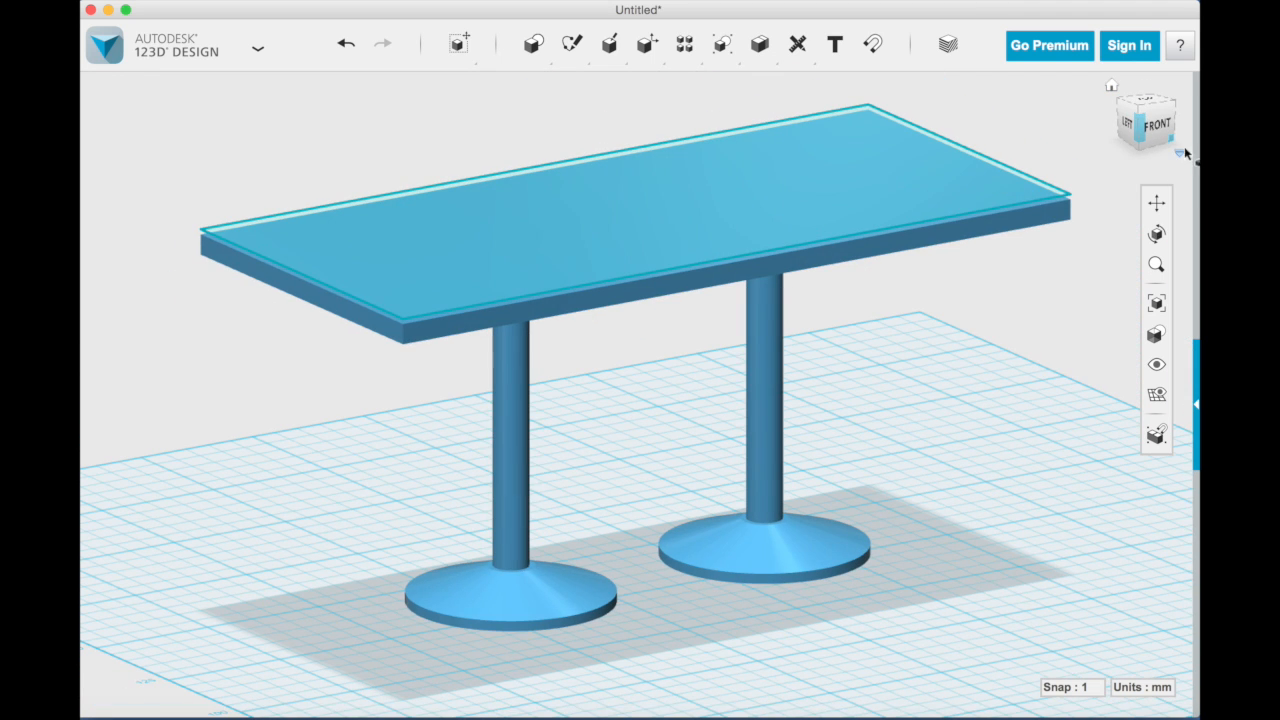
click(1180, 153)
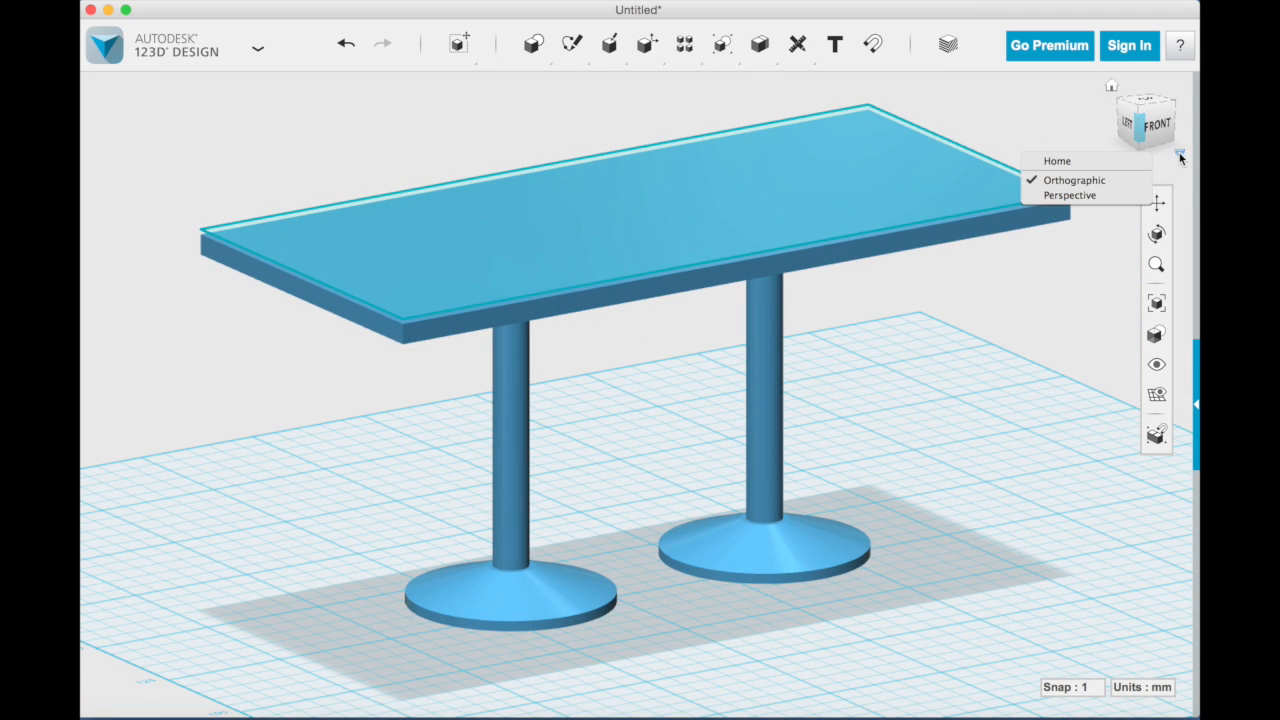
click(1112, 194)
Step: Remove the leftover rectangle sketch lying just above the solid tabletop
right_drag(960, 446, 911, 443)
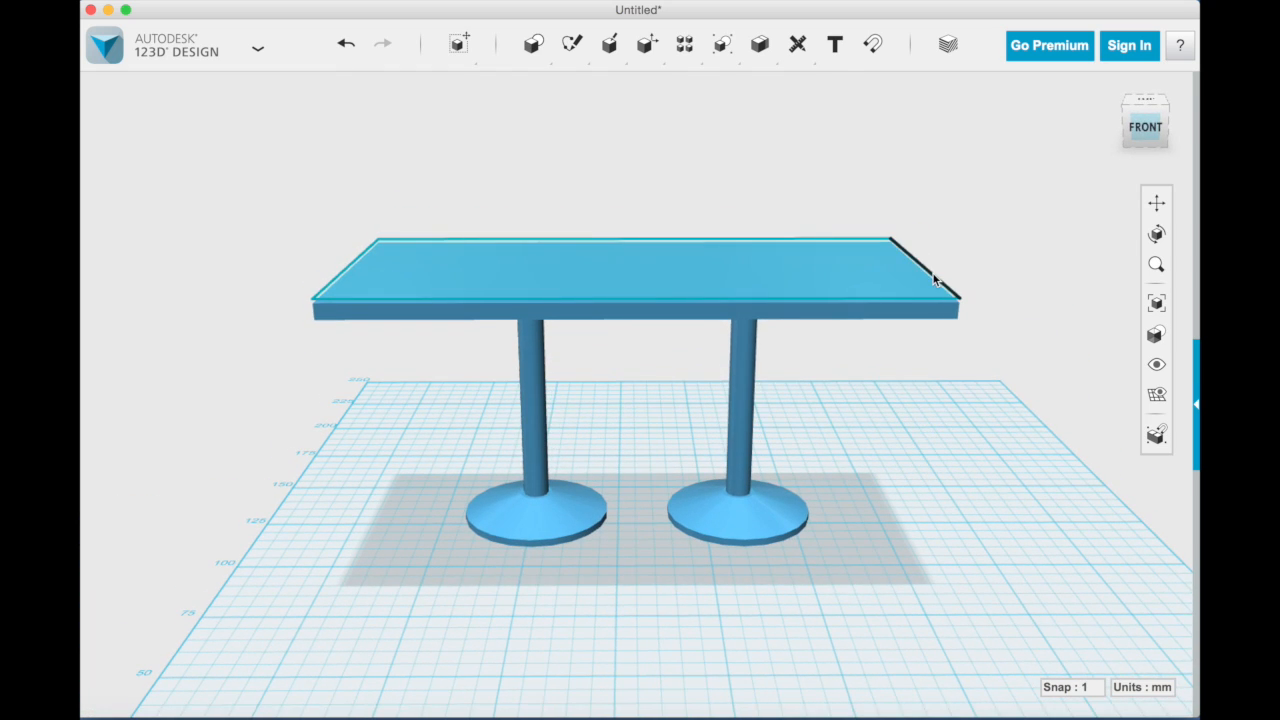
click(760, 287)
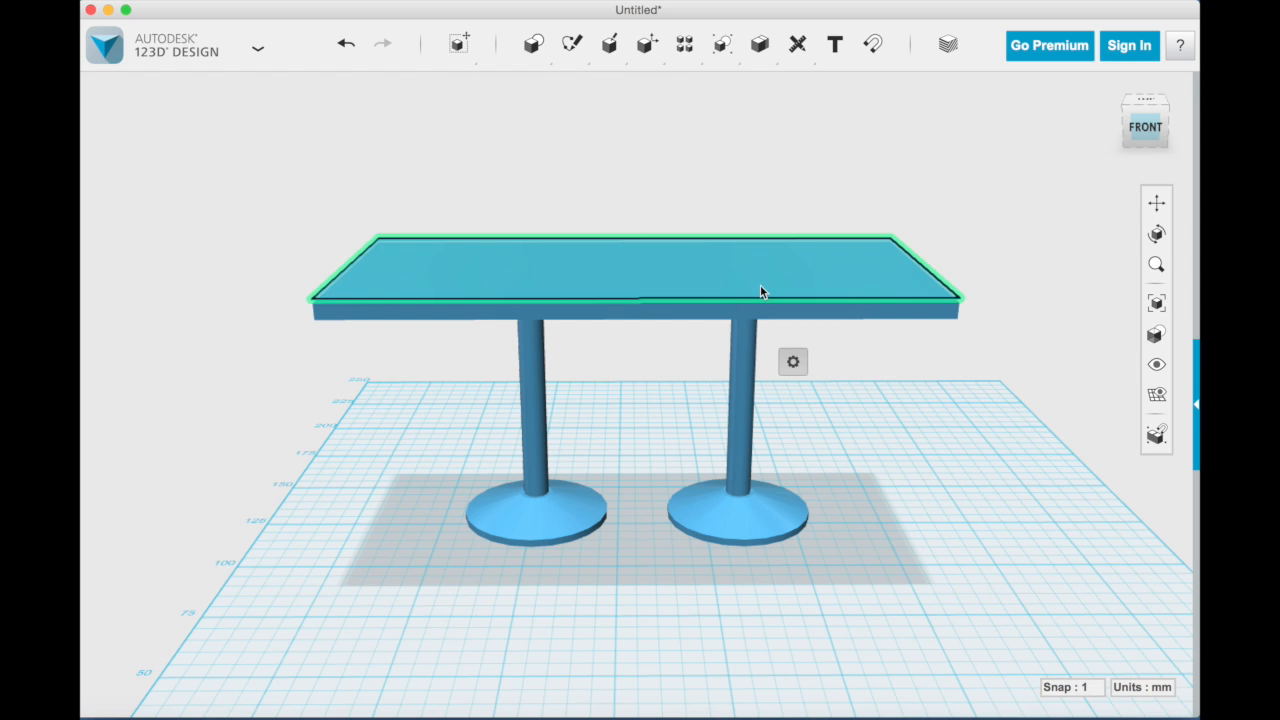
click(760, 285)
Step: Fillet all the upper, lower and vertical corner edges of the tabletop with a 1 mm radius
right_drag(885, 492, 649, 480)
mouse_move(607, 44)
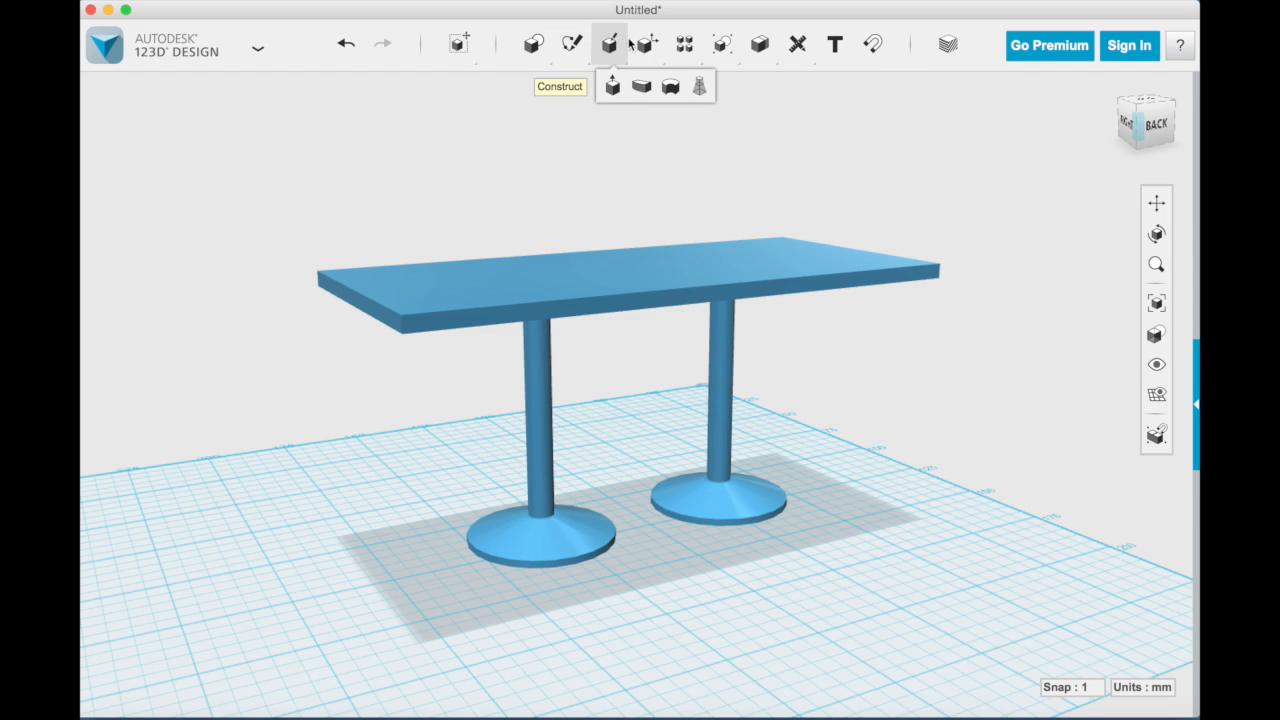
mouse_move(647, 44)
click(762, 88)
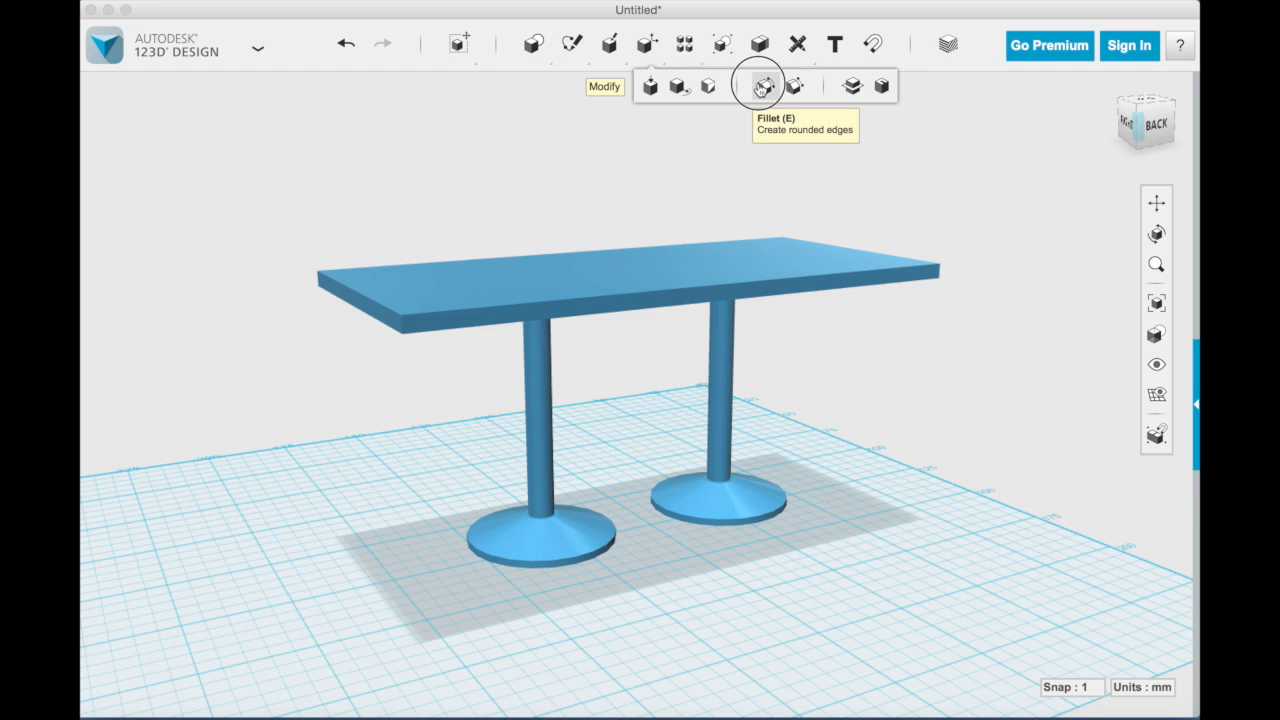
click(813, 276)
click(849, 249)
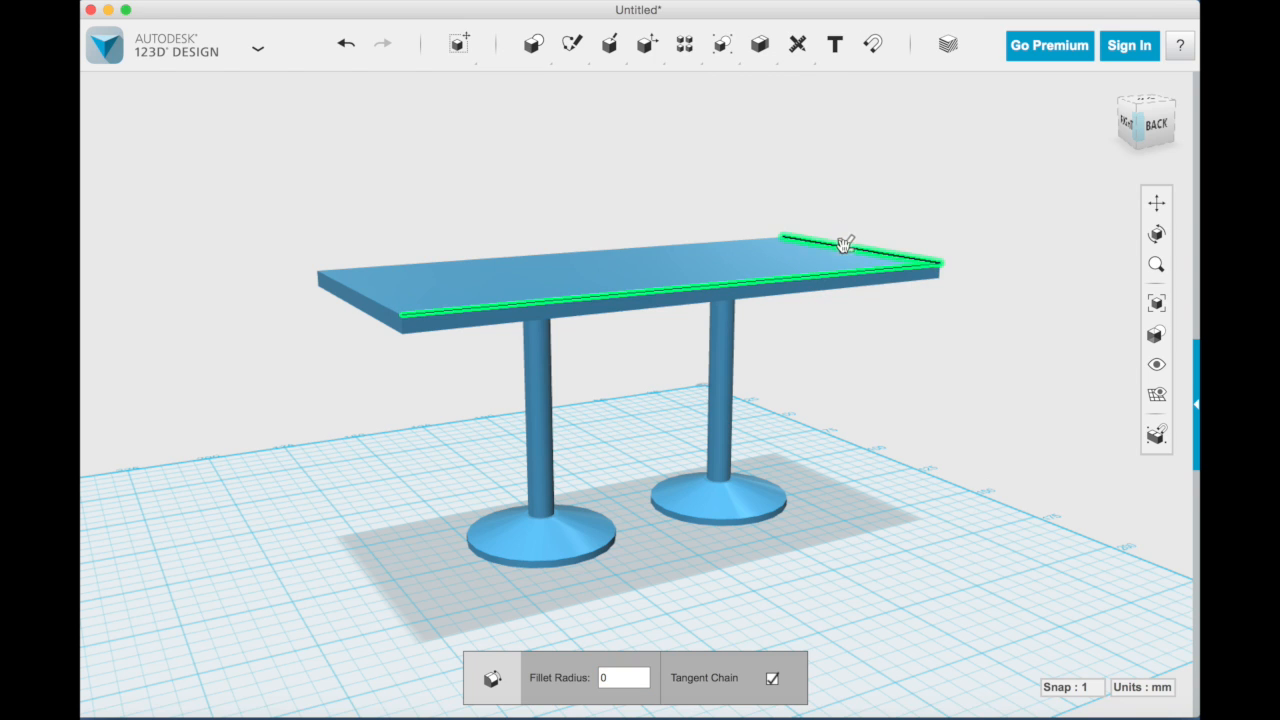
click(742, 241)
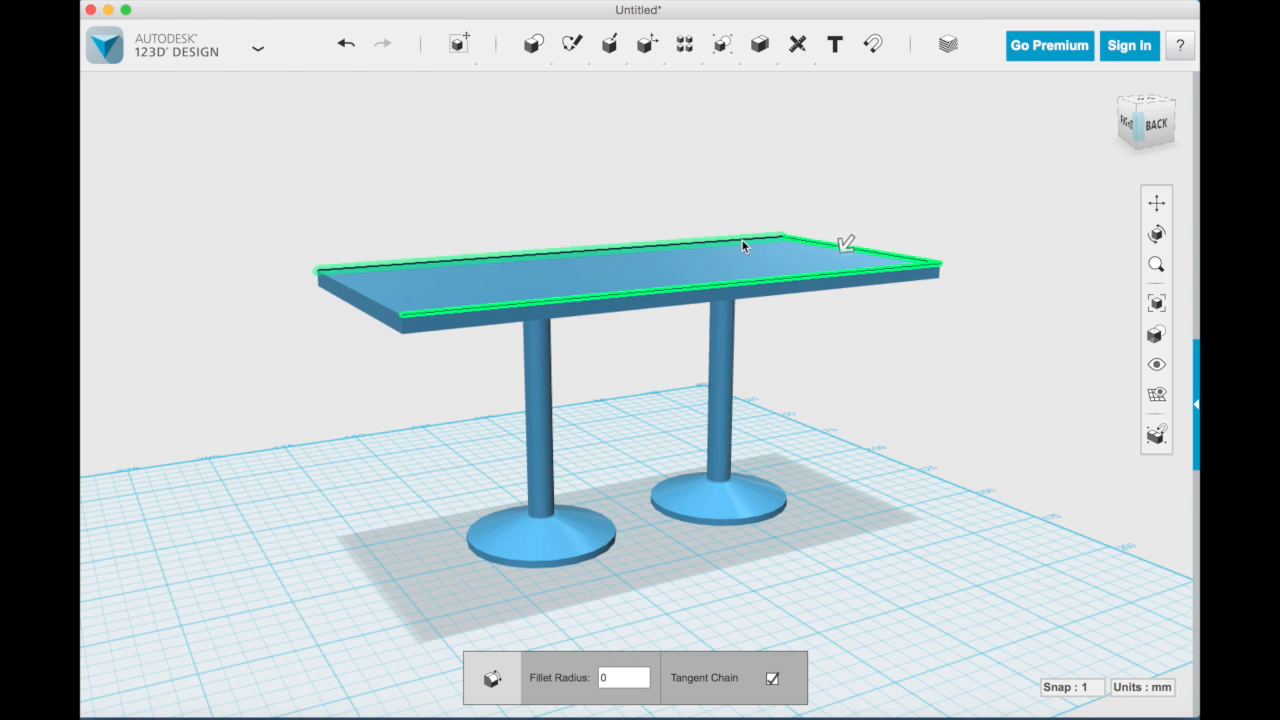
click(362, 314)
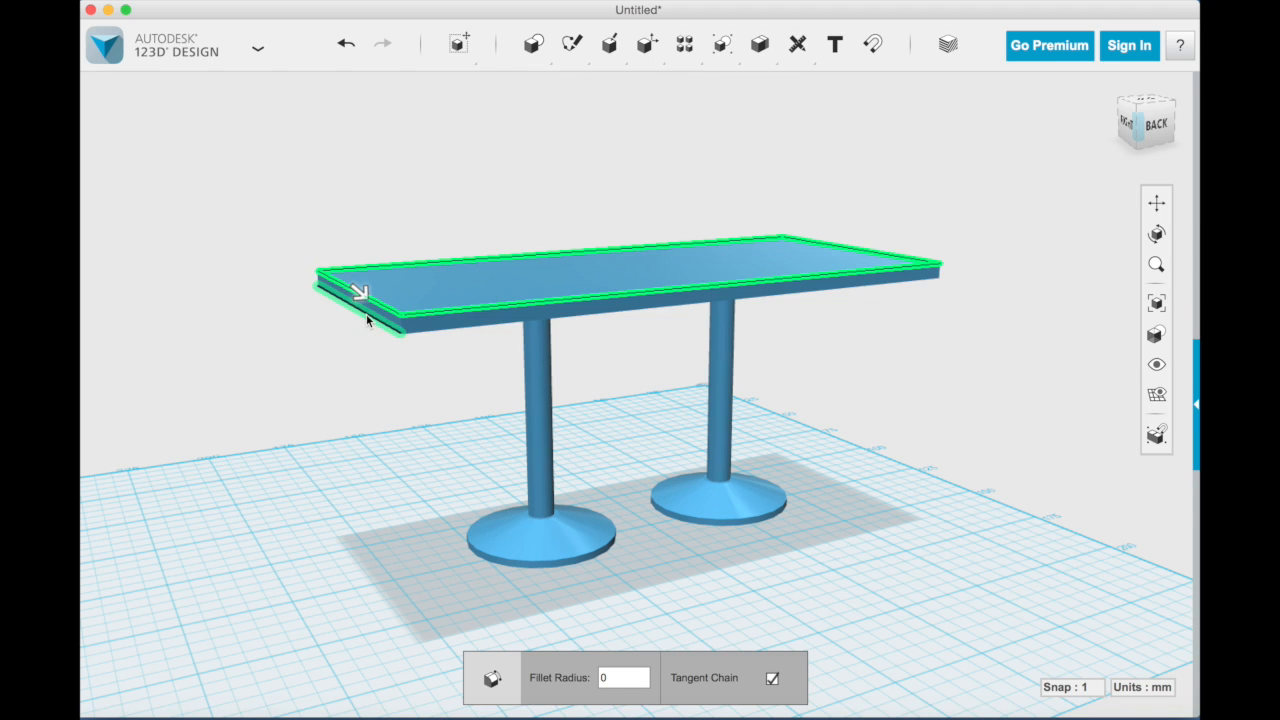
click(435, 325)
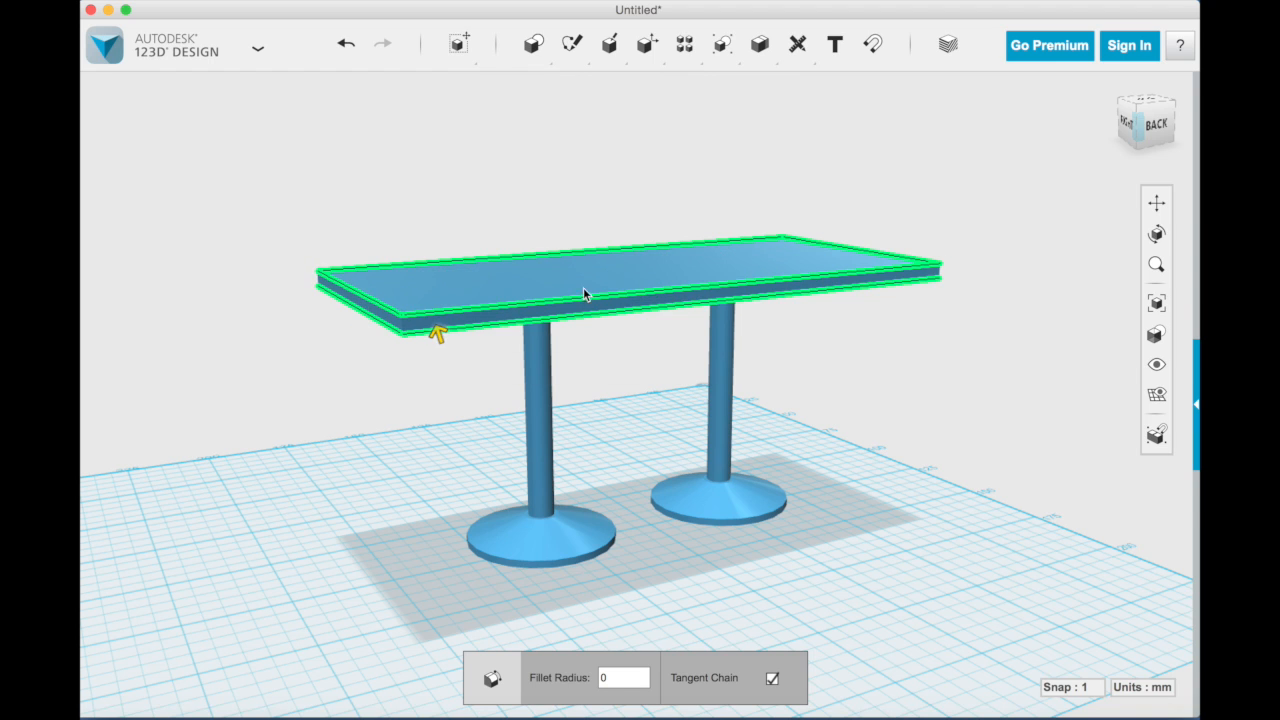
click(808, 256)
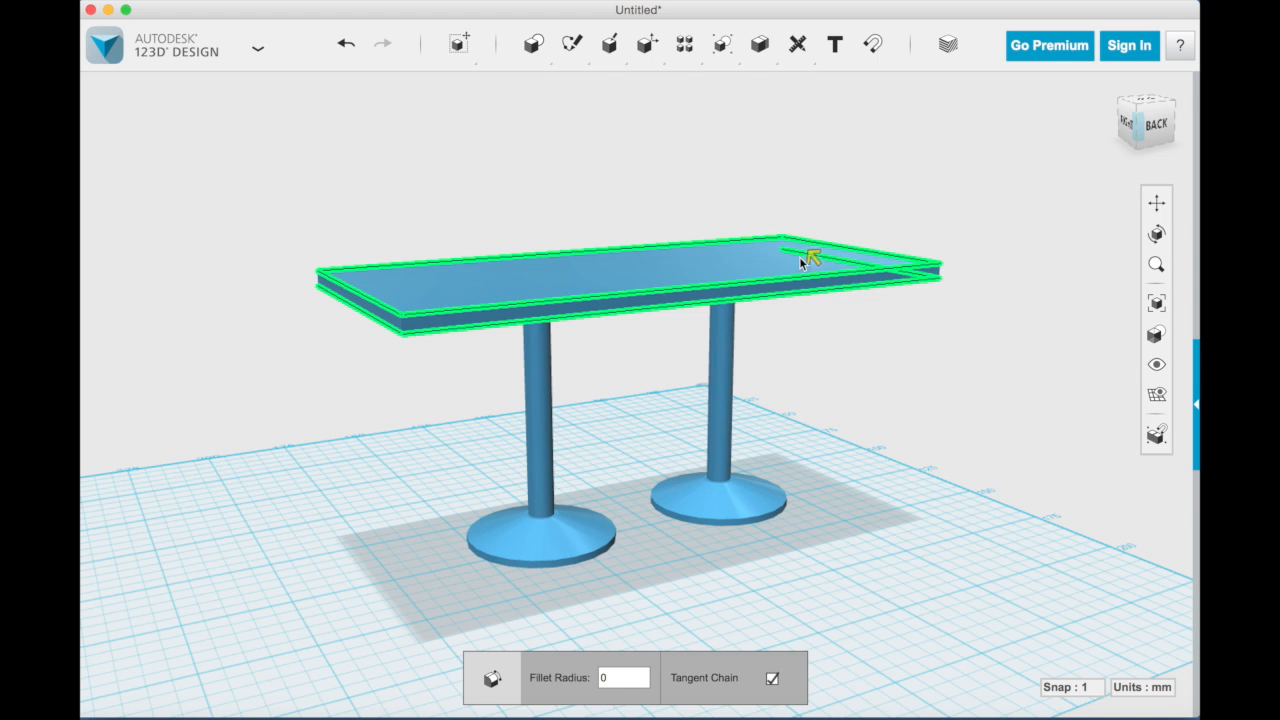
click(743, 250)
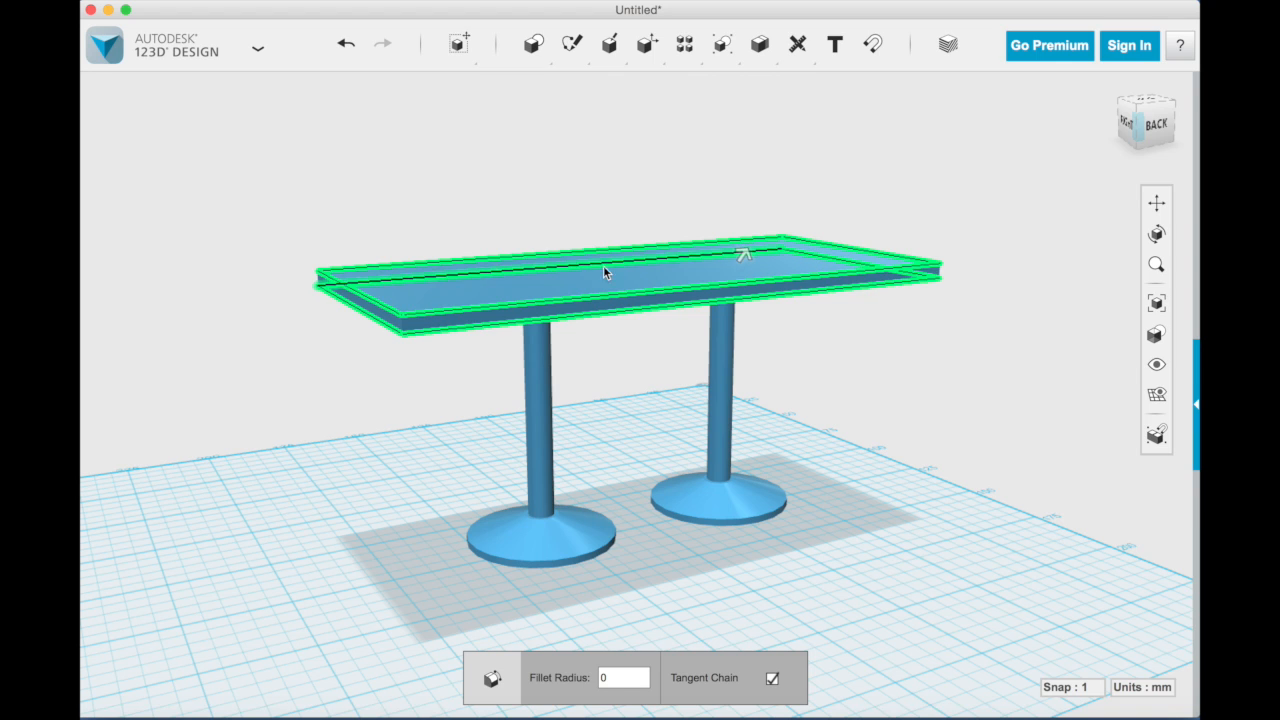
click(316, 281)
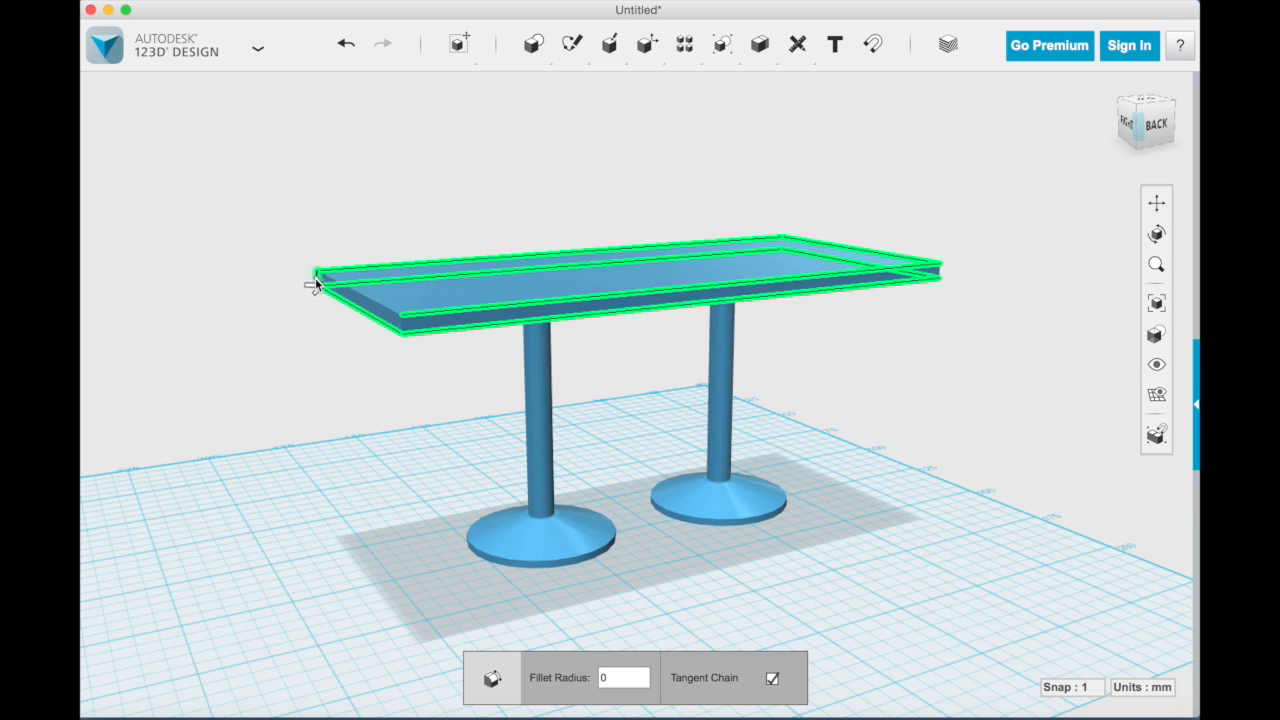
click(401, 327)
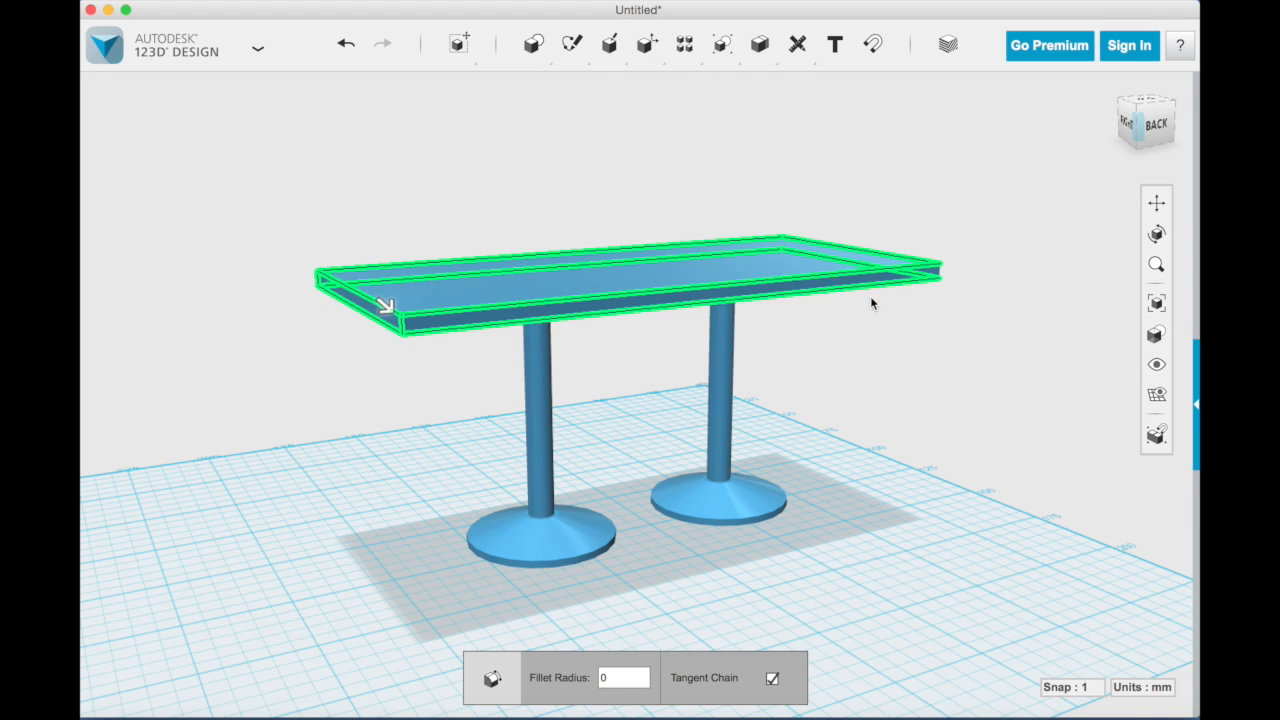
click(939, 278)
click(781, 245)
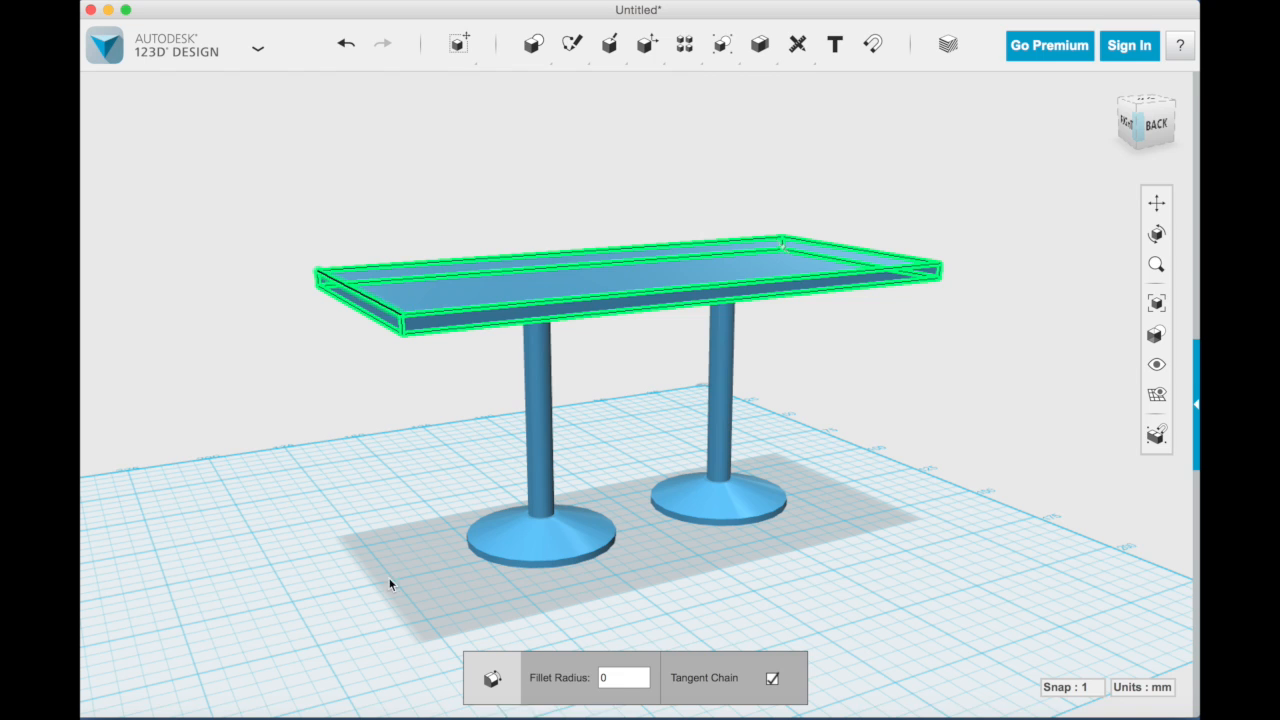
click(612, 679)
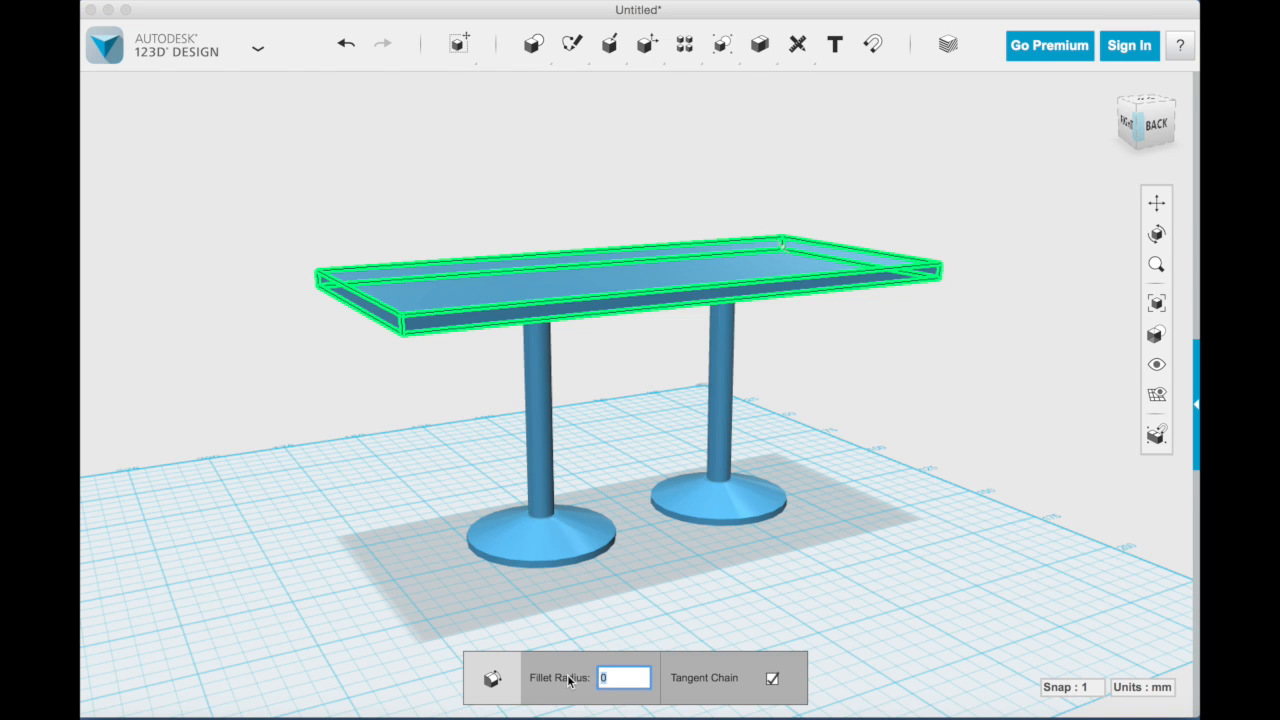
text(1)
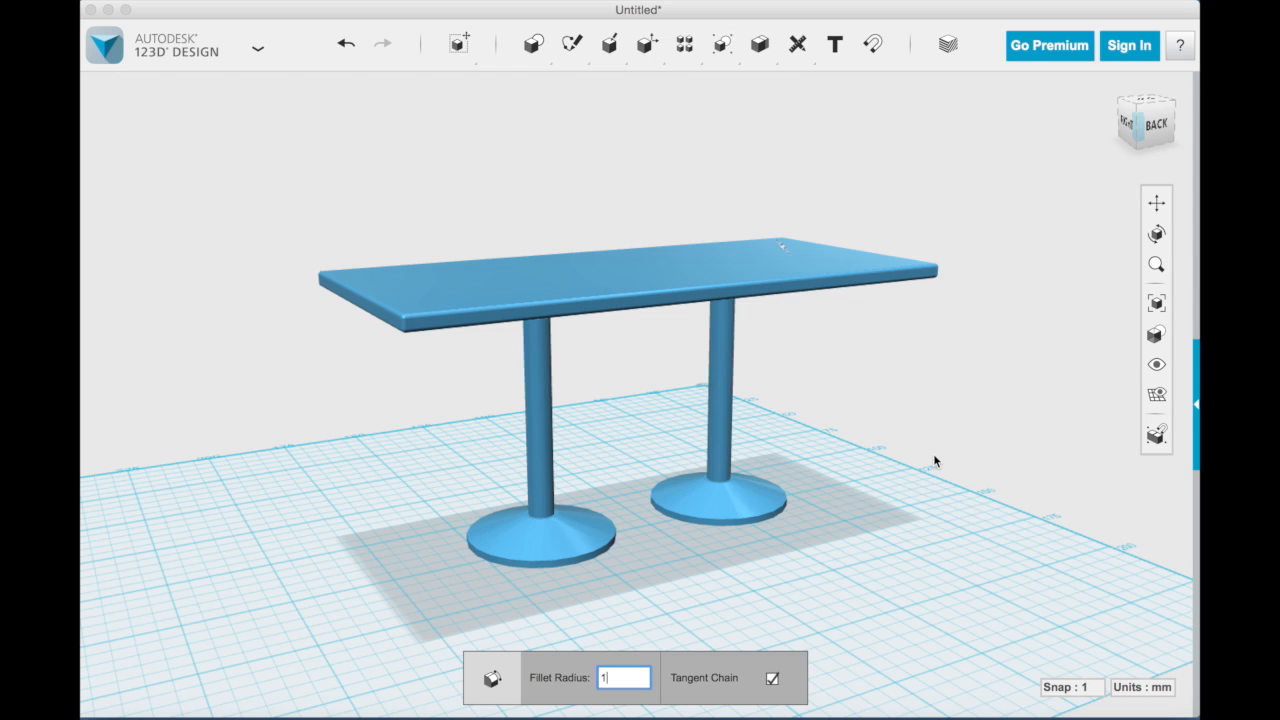
key(Return)
Step: Fillet the outer upper rim of both stands' disc bases with a 1 mm radius
mouse_move(650, 50)
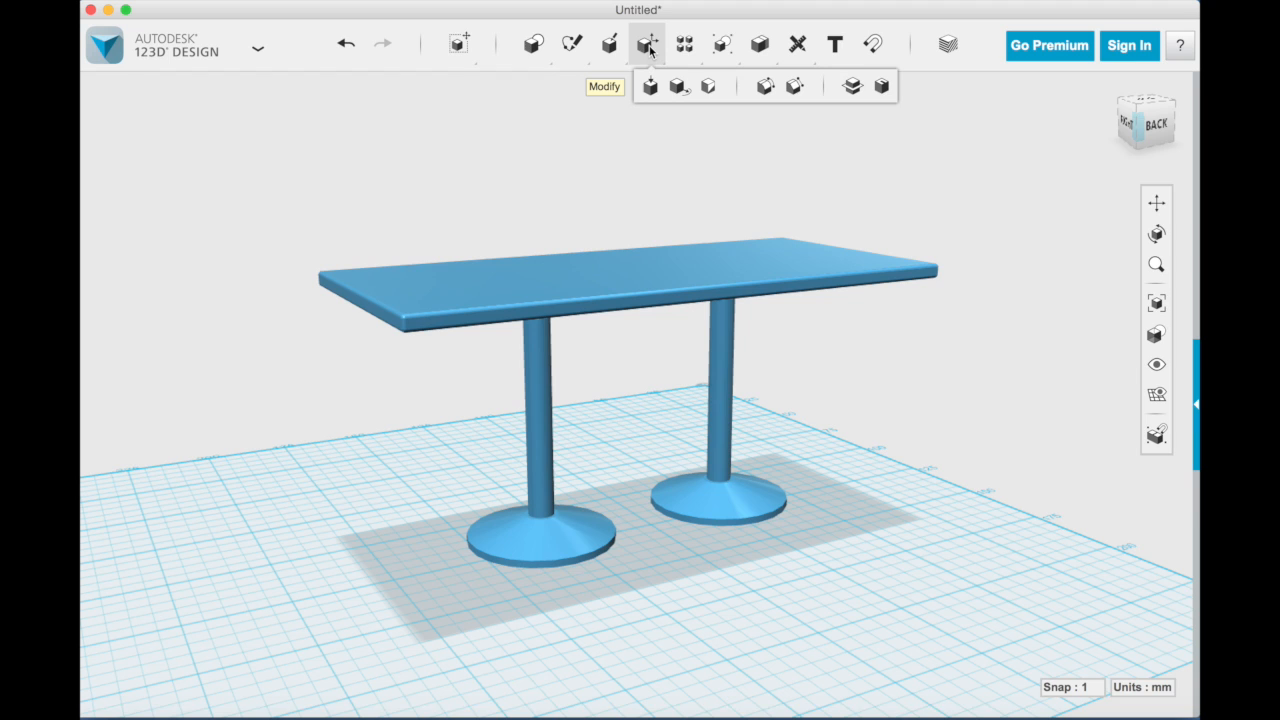
click(765, 87)
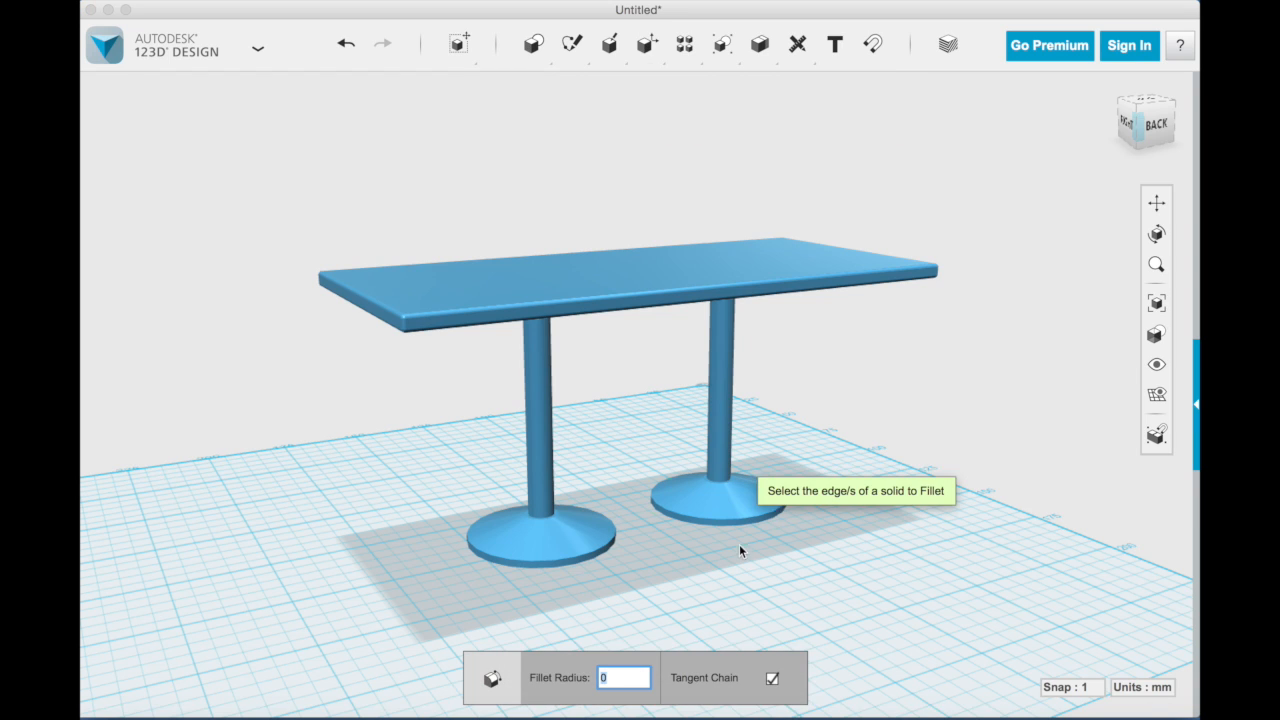
click(758, 508)
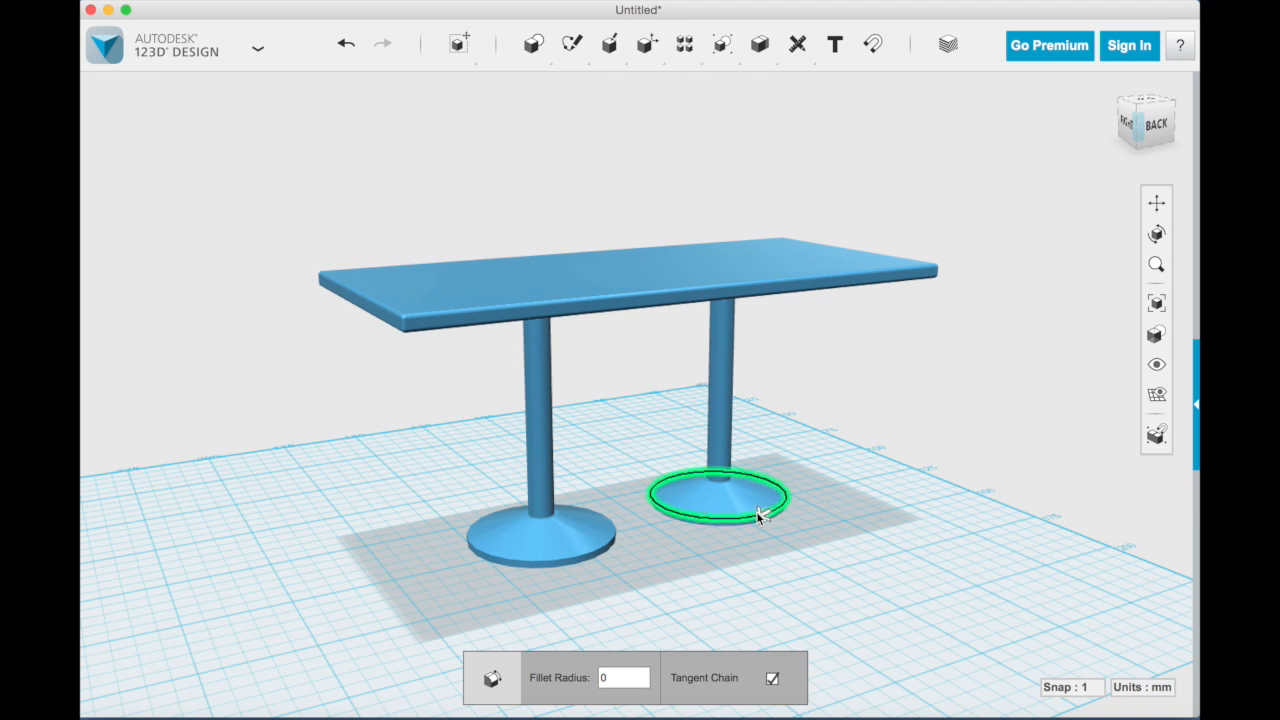
click(602, 544)
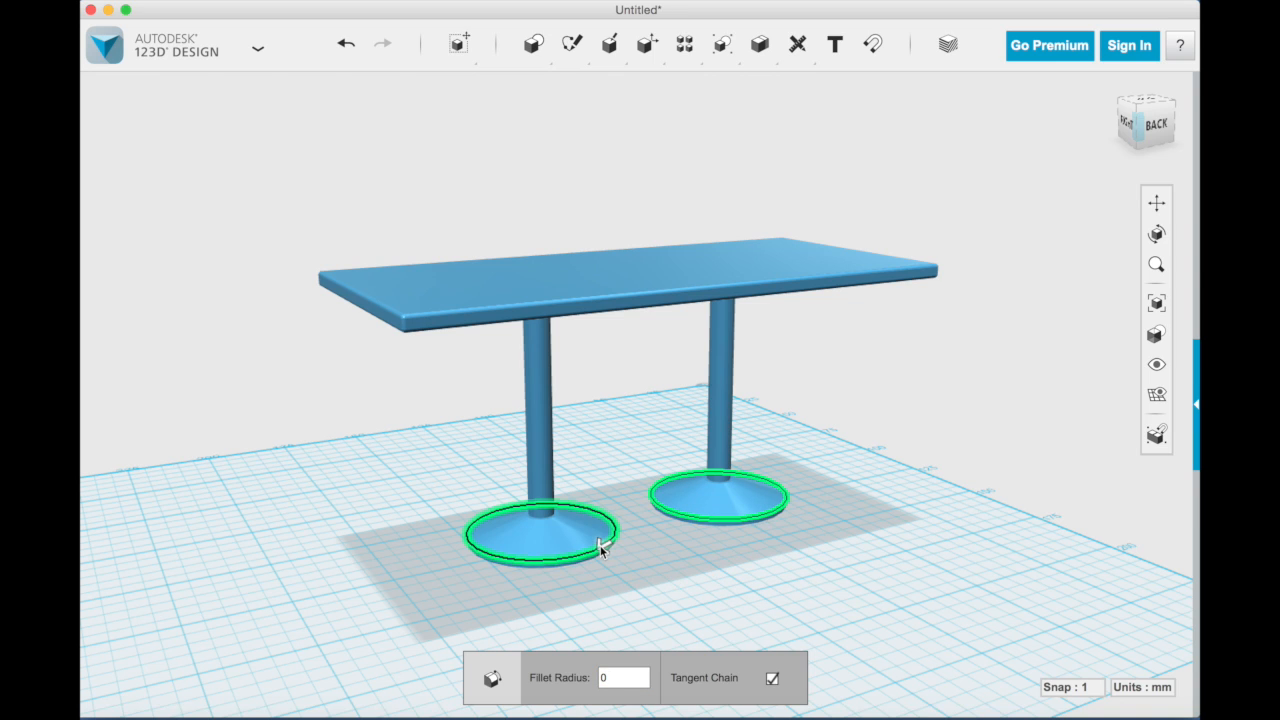
click(600, 546)
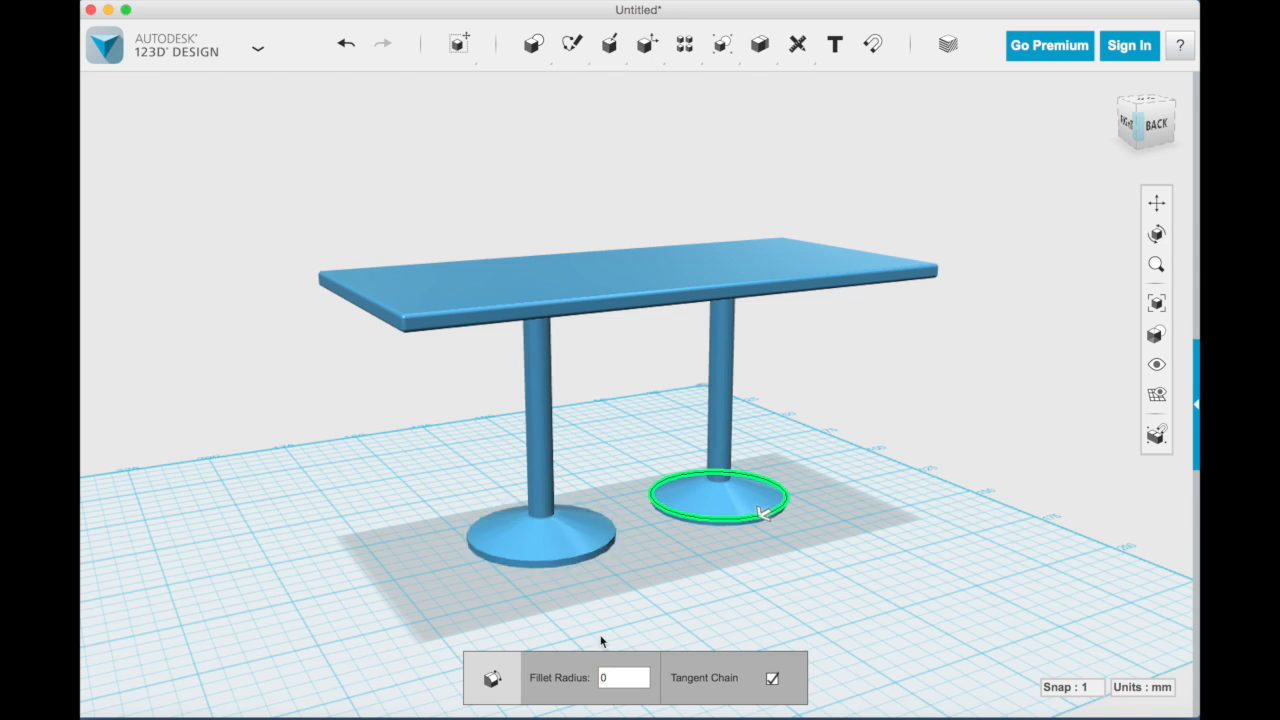
click(608, 678)
click(588, 552)
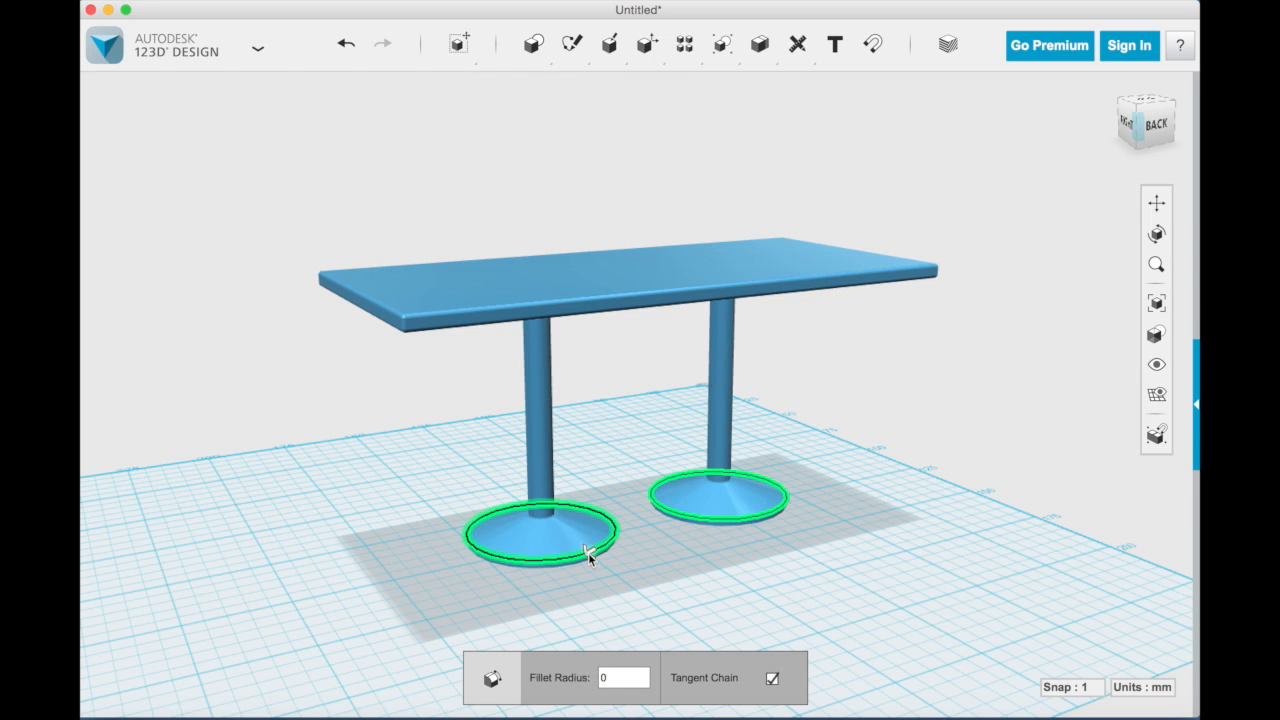
double_click(608, 678)
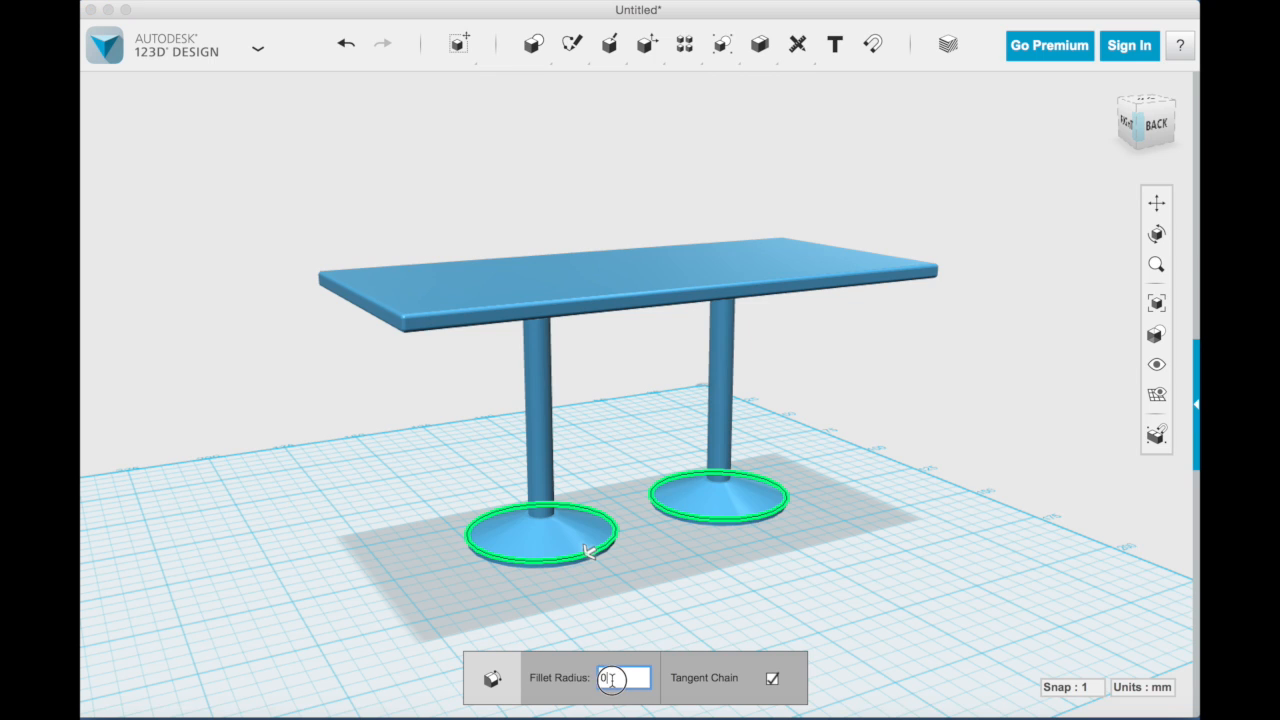
text(1)
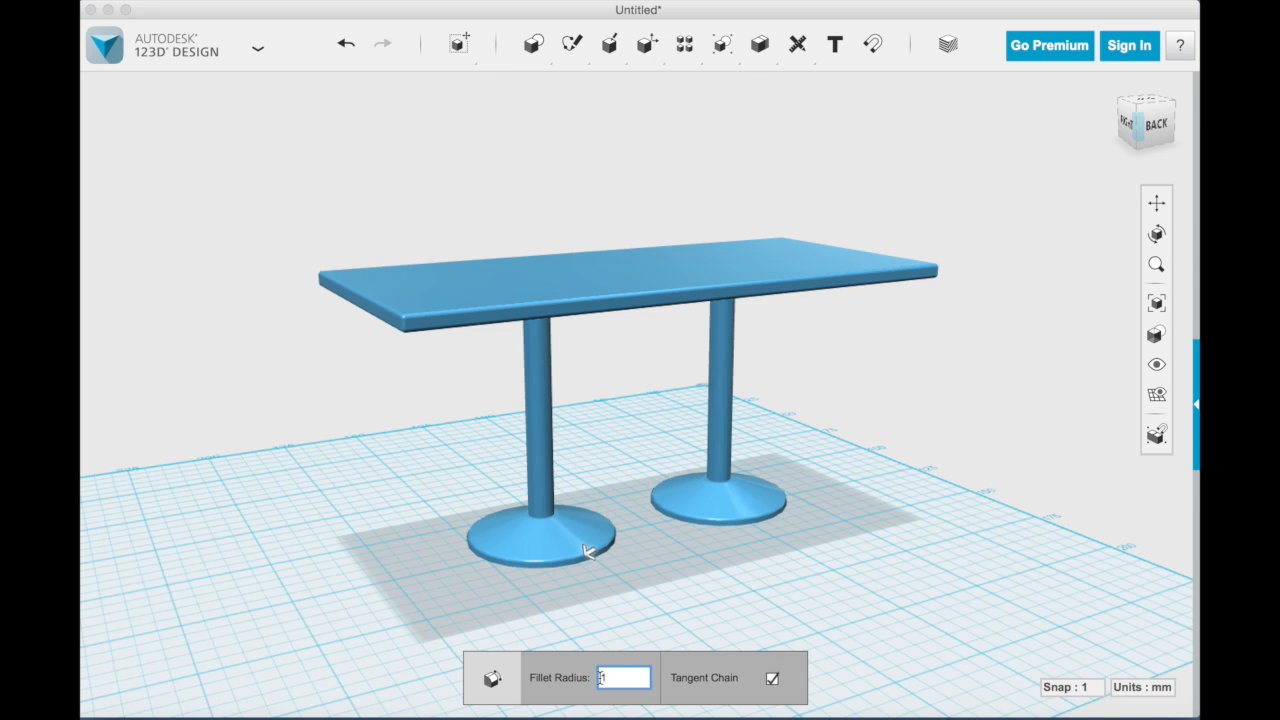
key(Return)
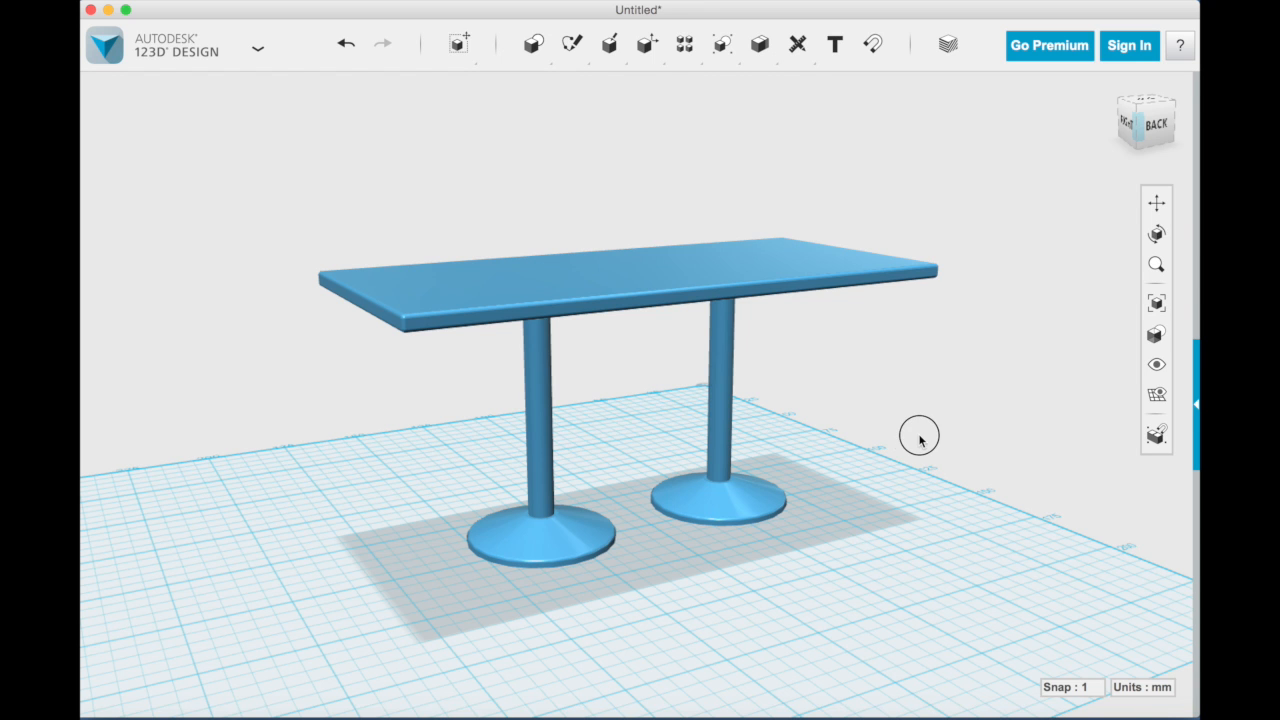
Step: Apply the Varnished Wood material to the tabletop without the colour overlay, and move the Materials window clear of the table
mouse_move(851, 443)
right_down()
mouse_move(838, 437)
mouse_move(851, 420)
mouse_move(906, 443)
mouse_move(876, 447)
right_up()
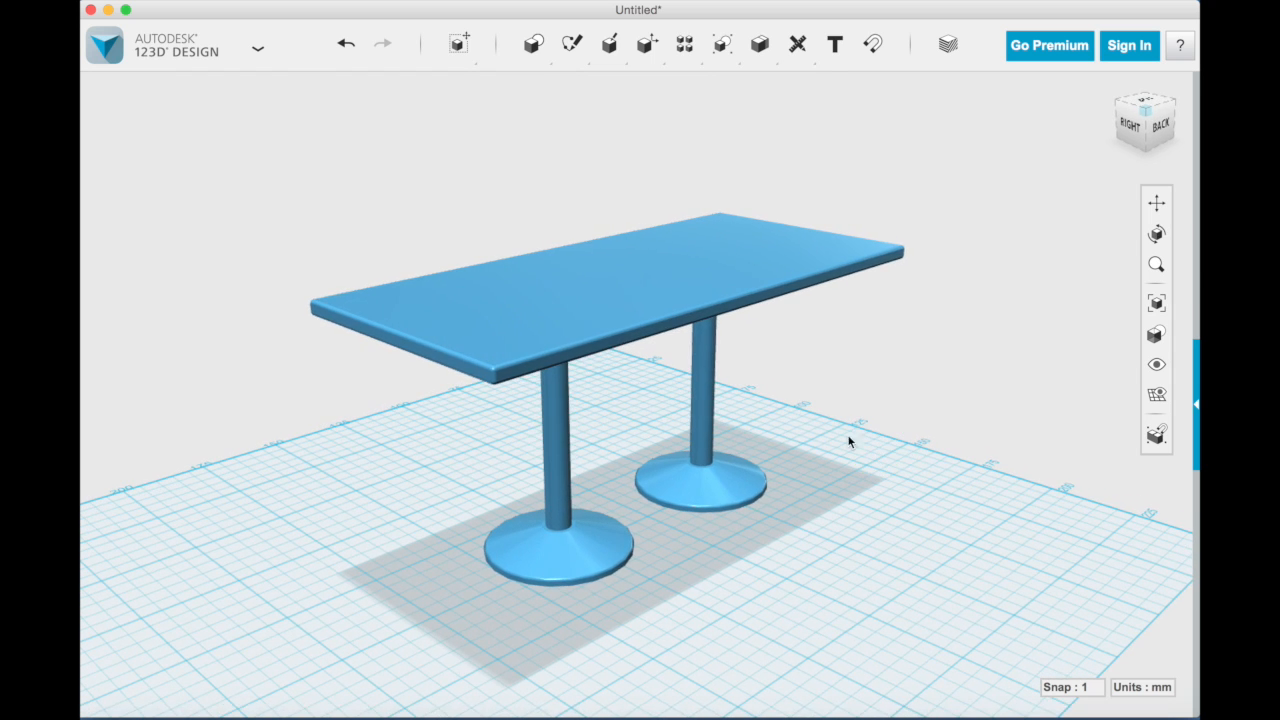
click(689, 283)
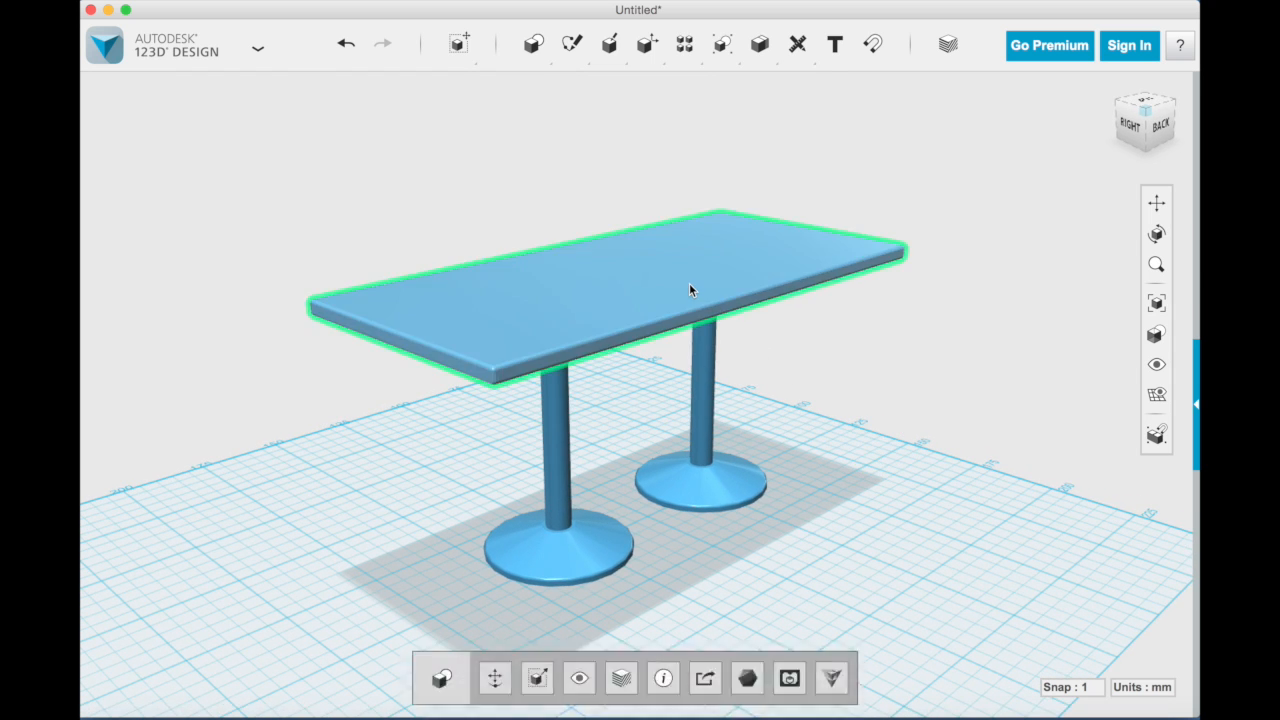
click(947, 44)
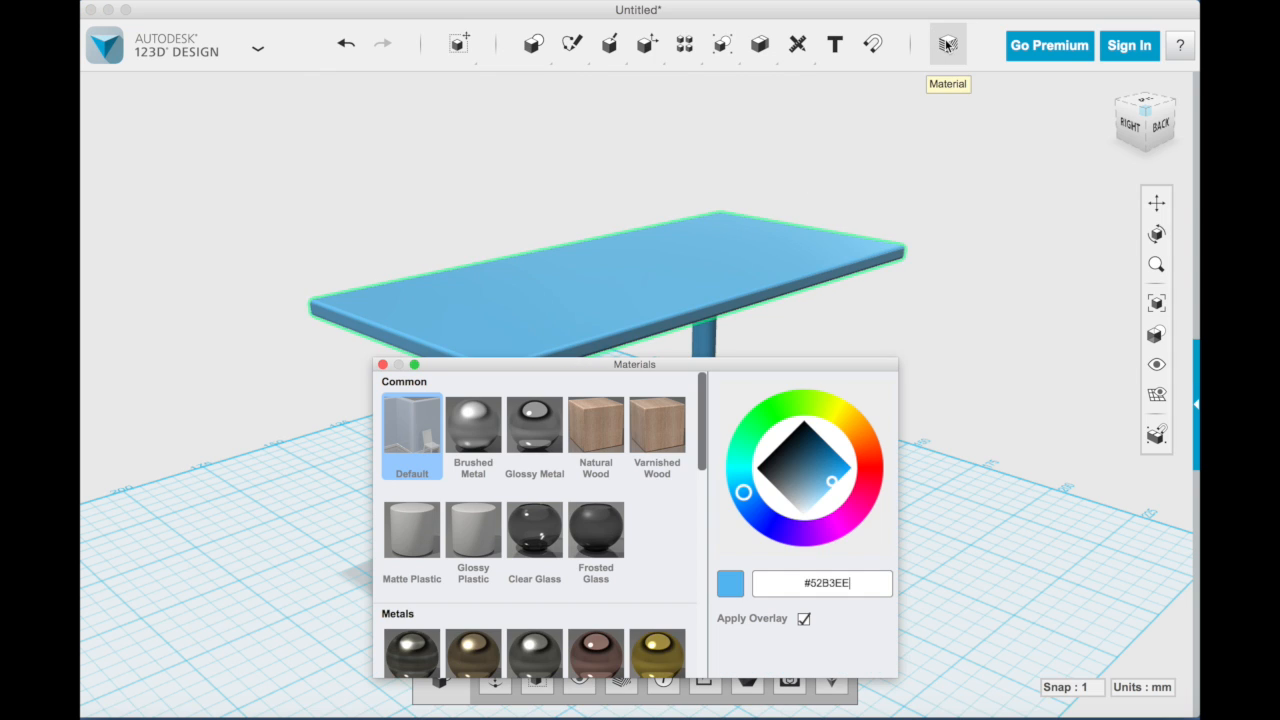
click(662, 445)
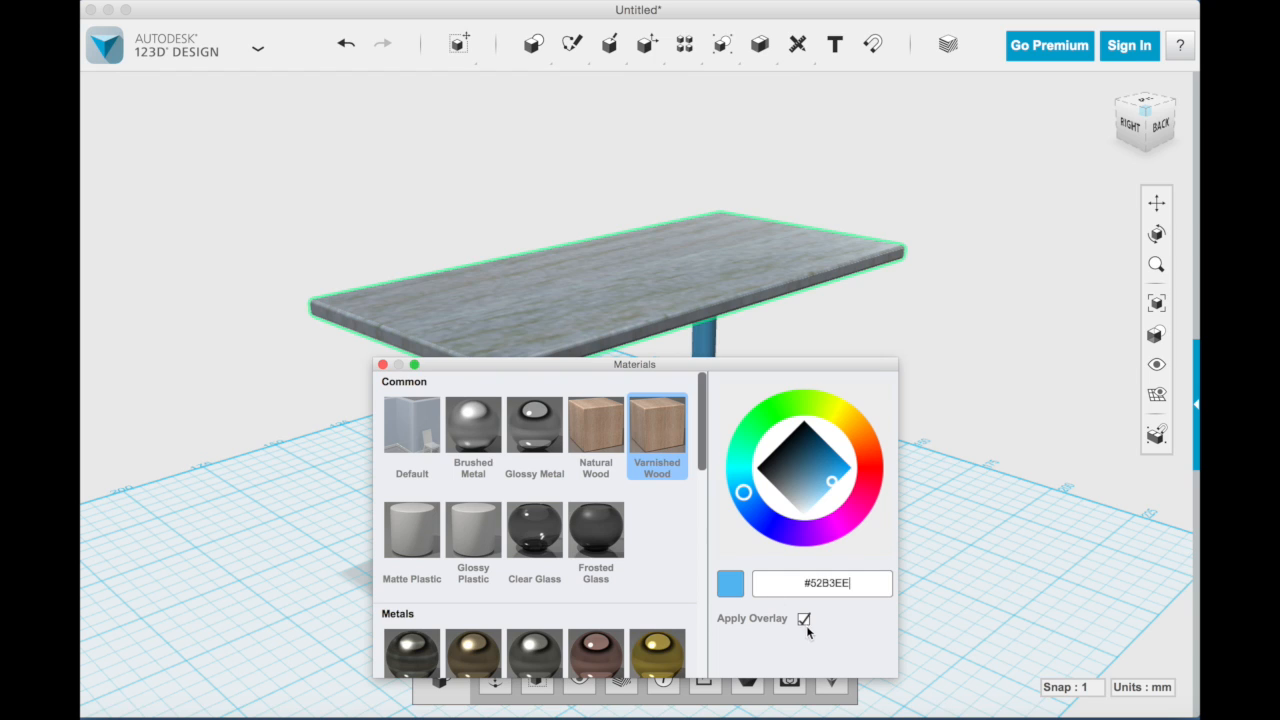
click(804, 619)
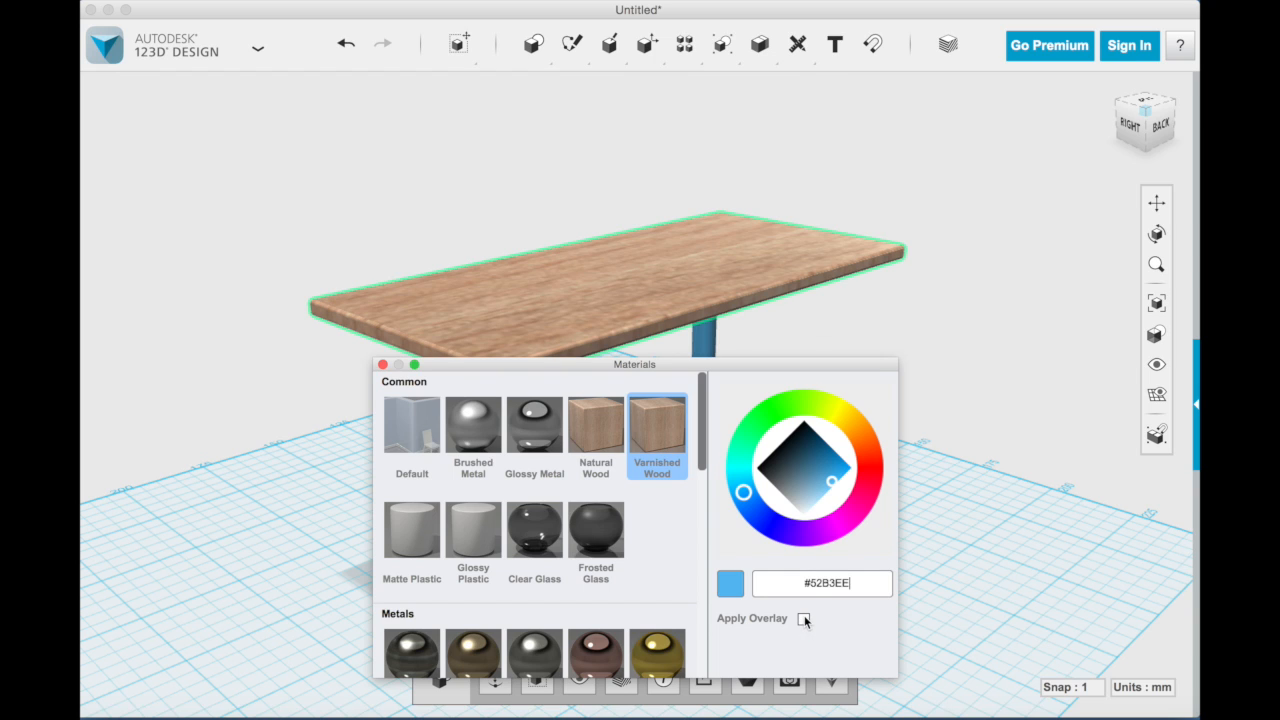
drag(831, 366, 1108, 368)
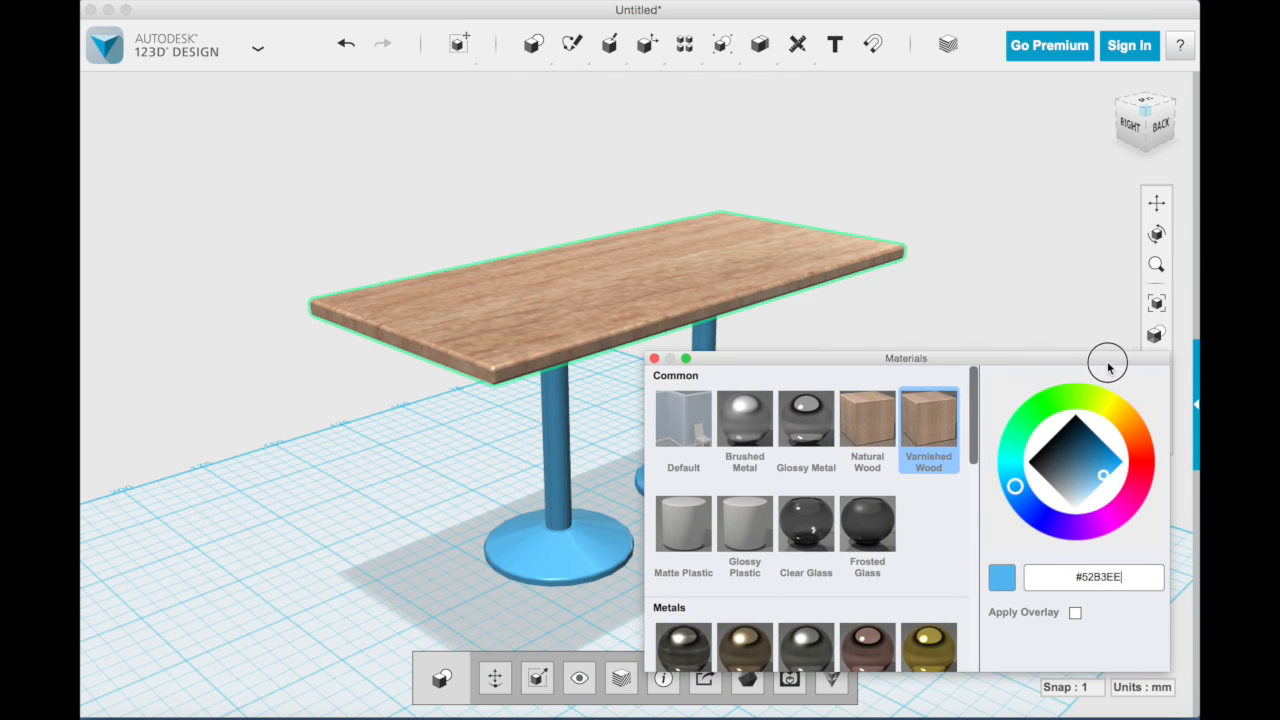
Step: Apply the Iron material to both table stands without the colour overlay, and close the Materials window
click(998, 311)
click(565, 439)
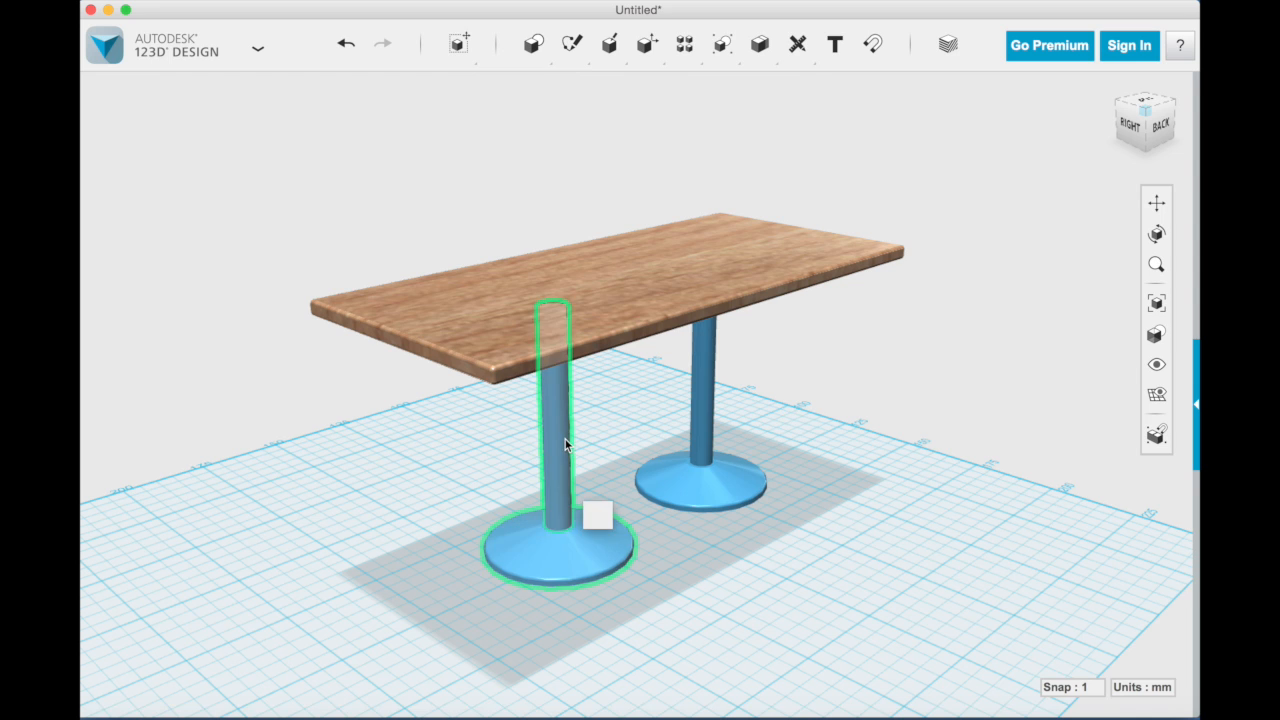
click(703, 388)
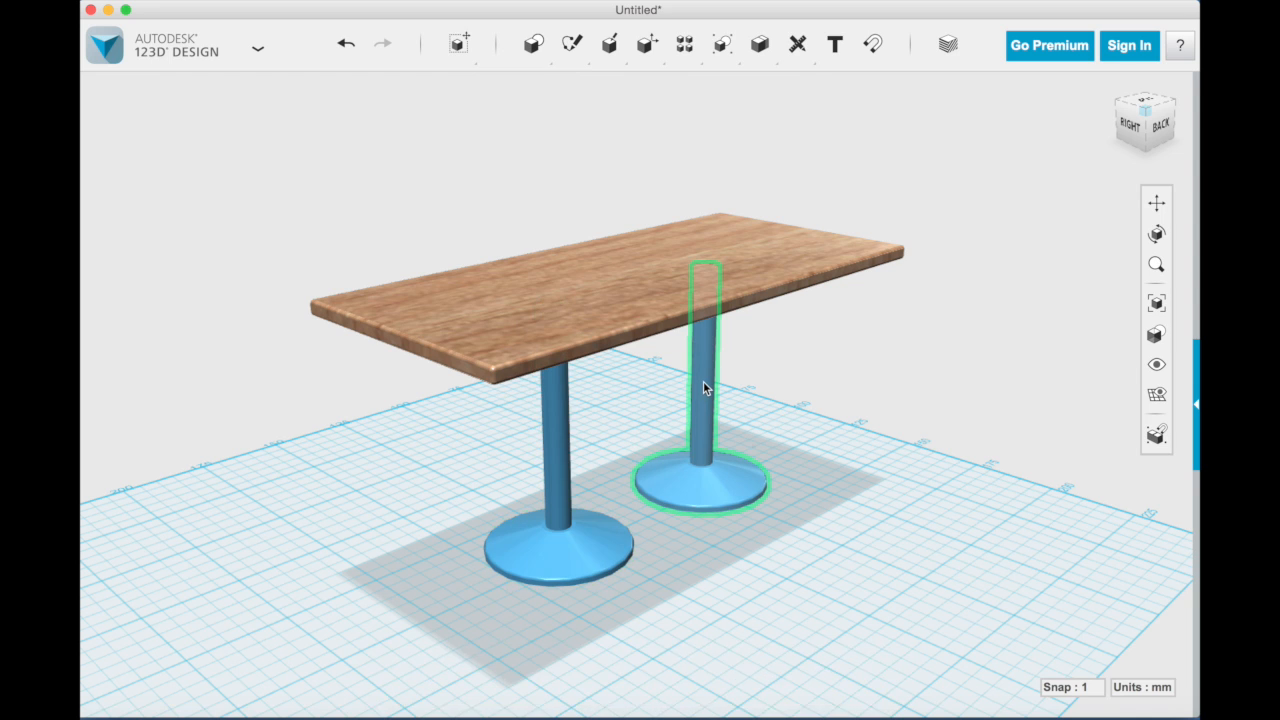
shift+click(562, 497)
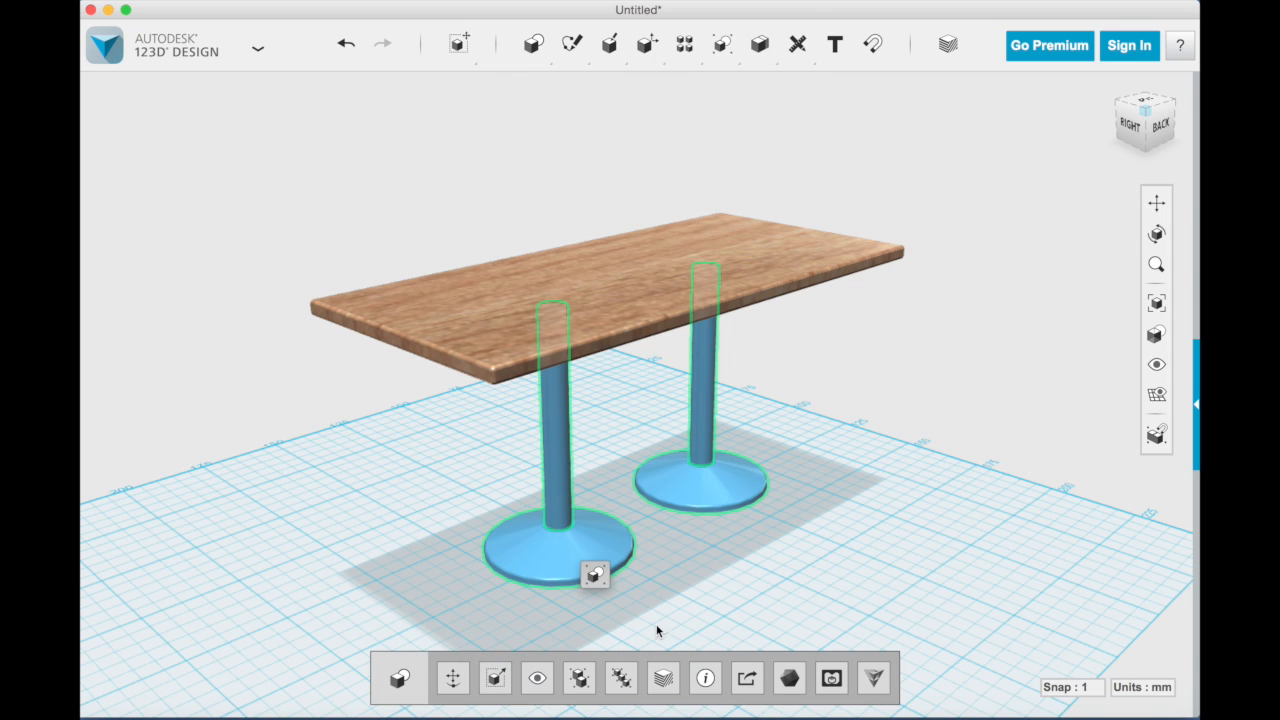
click(948, 44)
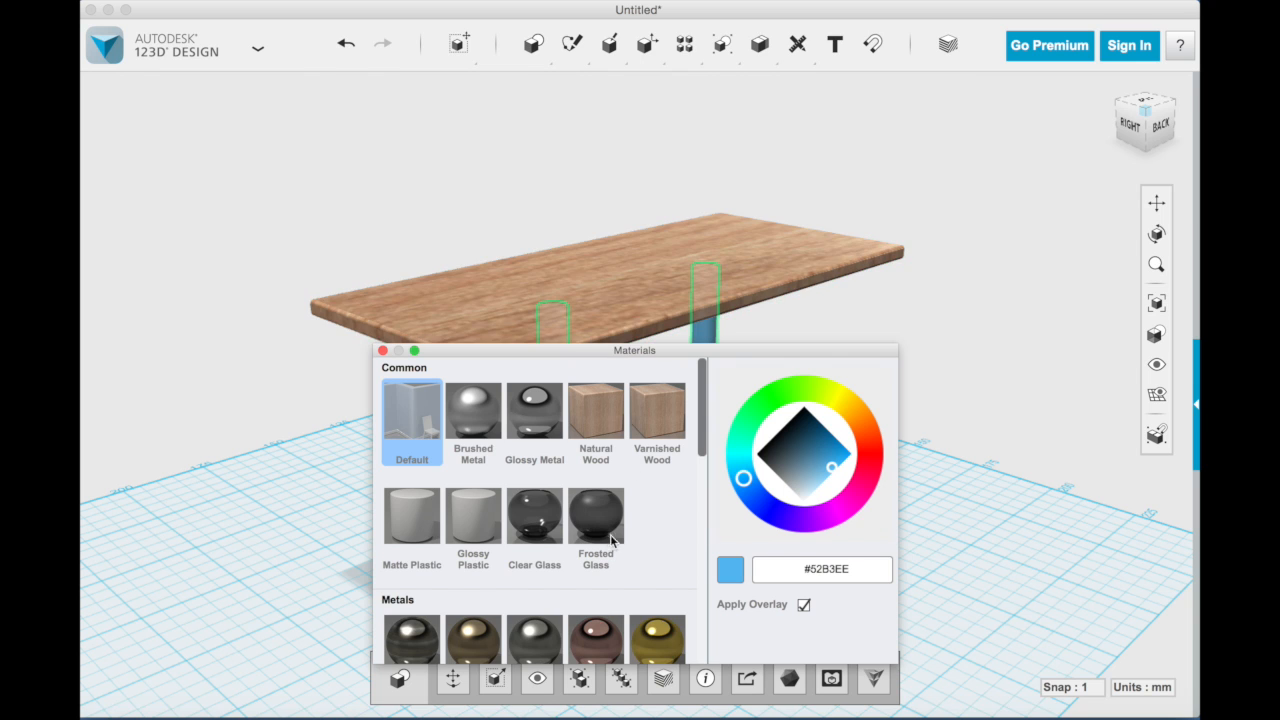
scroll(610, 530, down, 10)
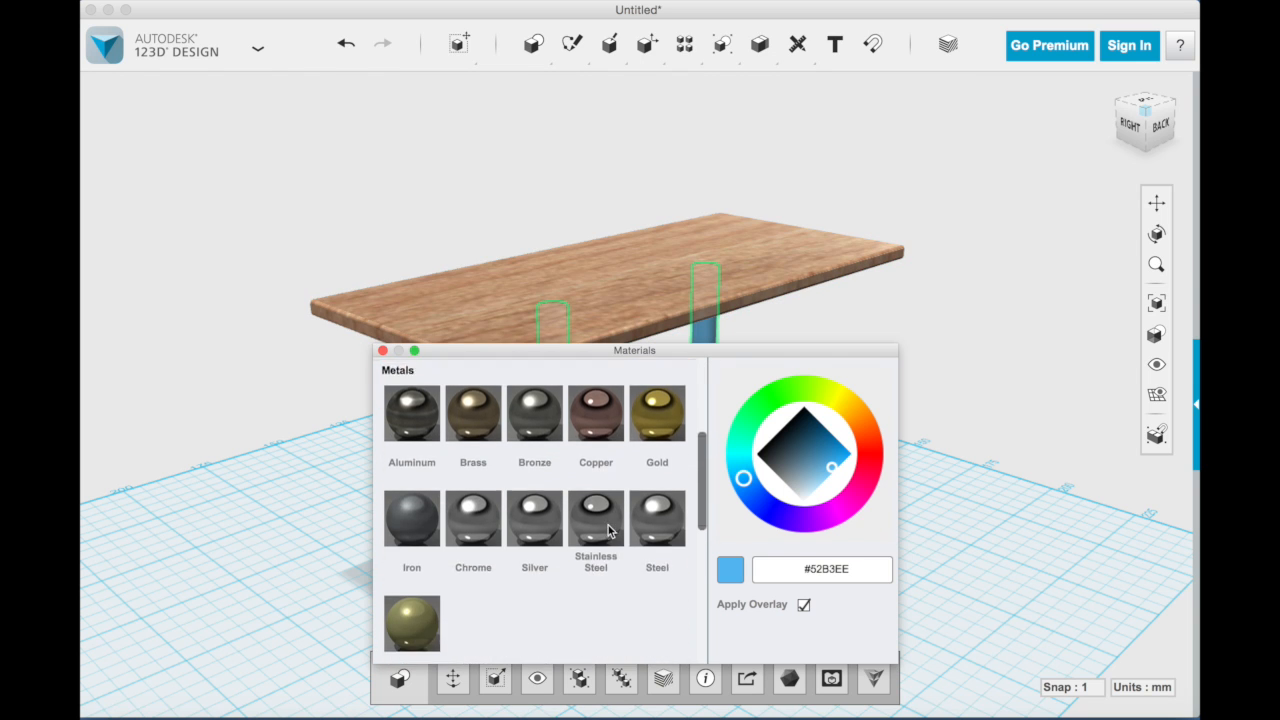
scroll(434, 398, up, 5)
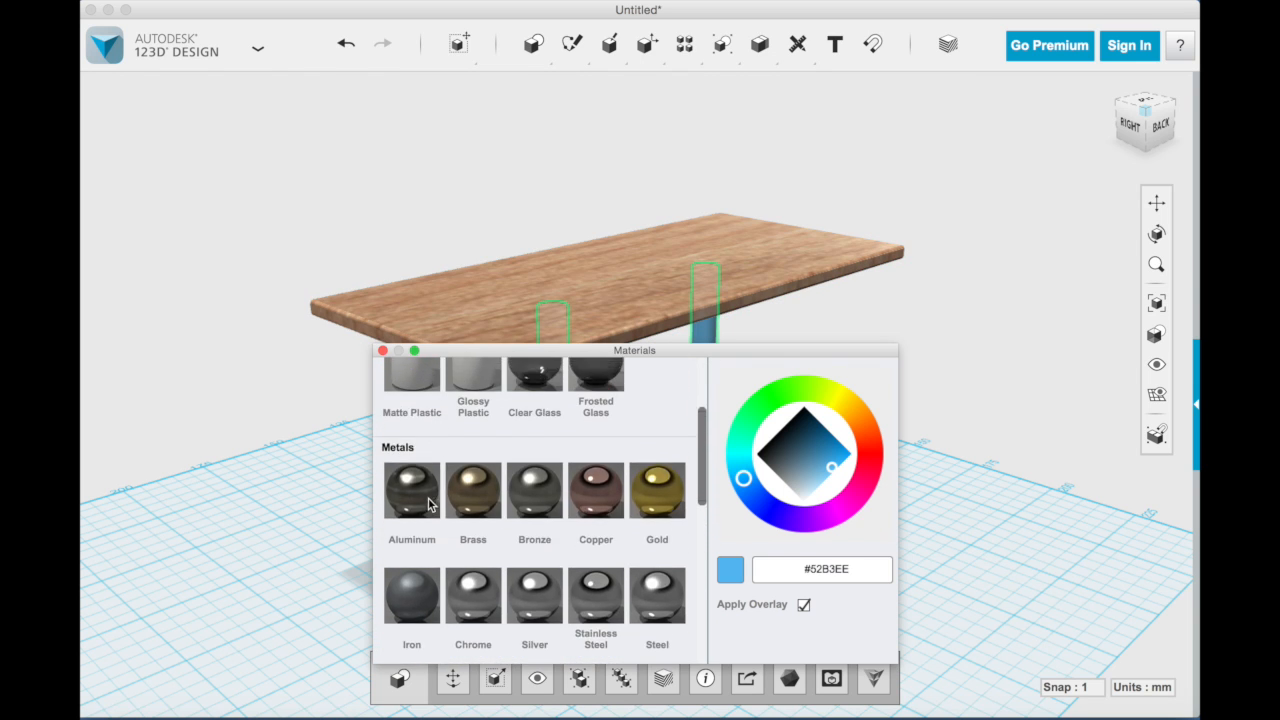
click(408, 600)
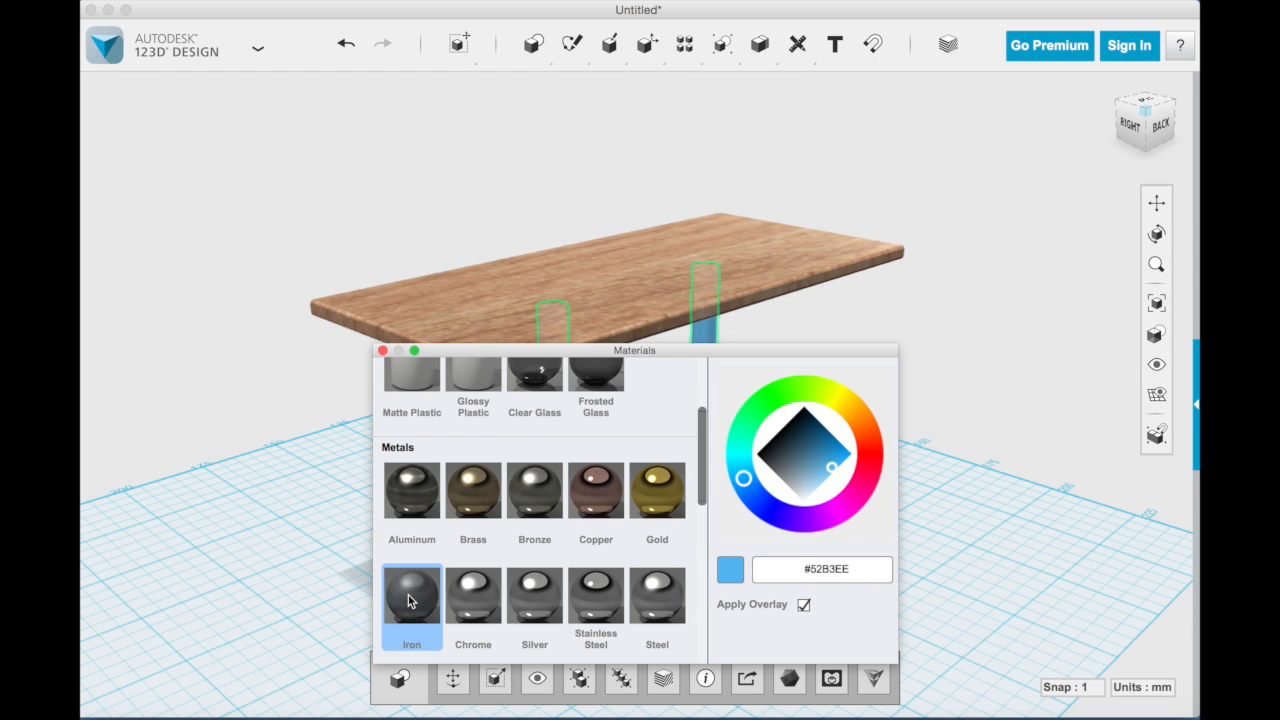
click(804, 605)
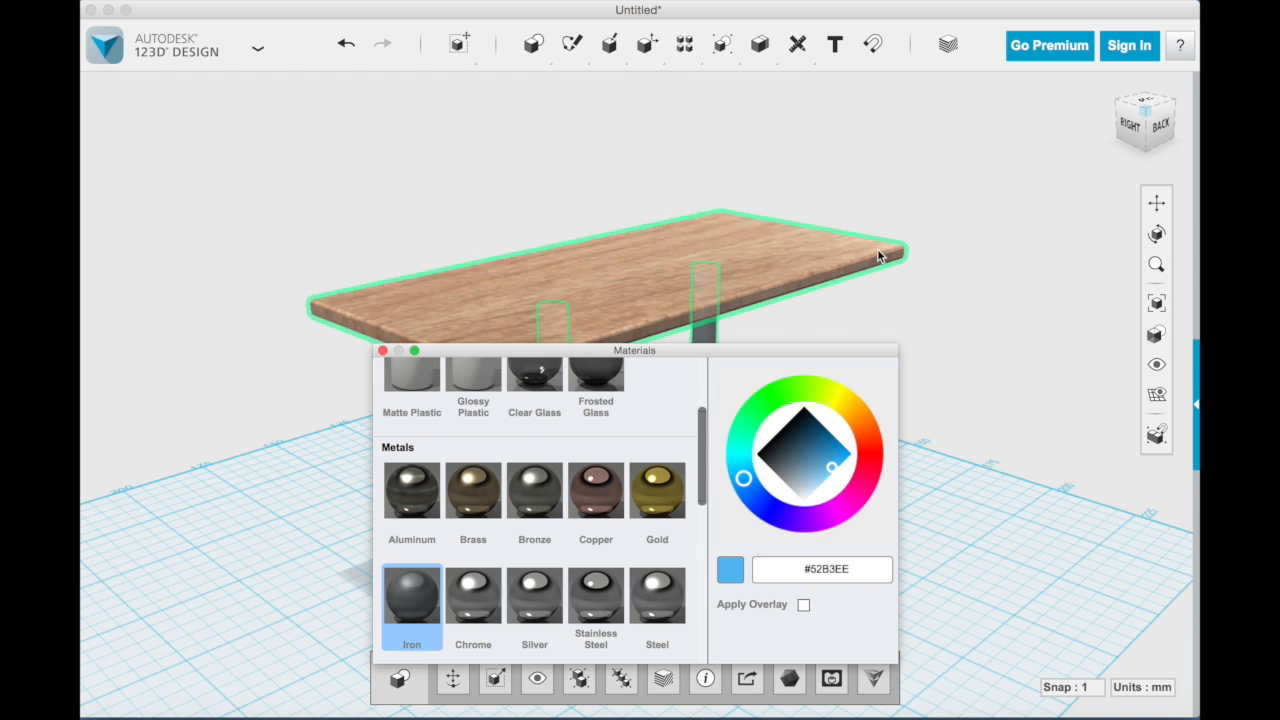
drag(824, 352, 1105, 248)
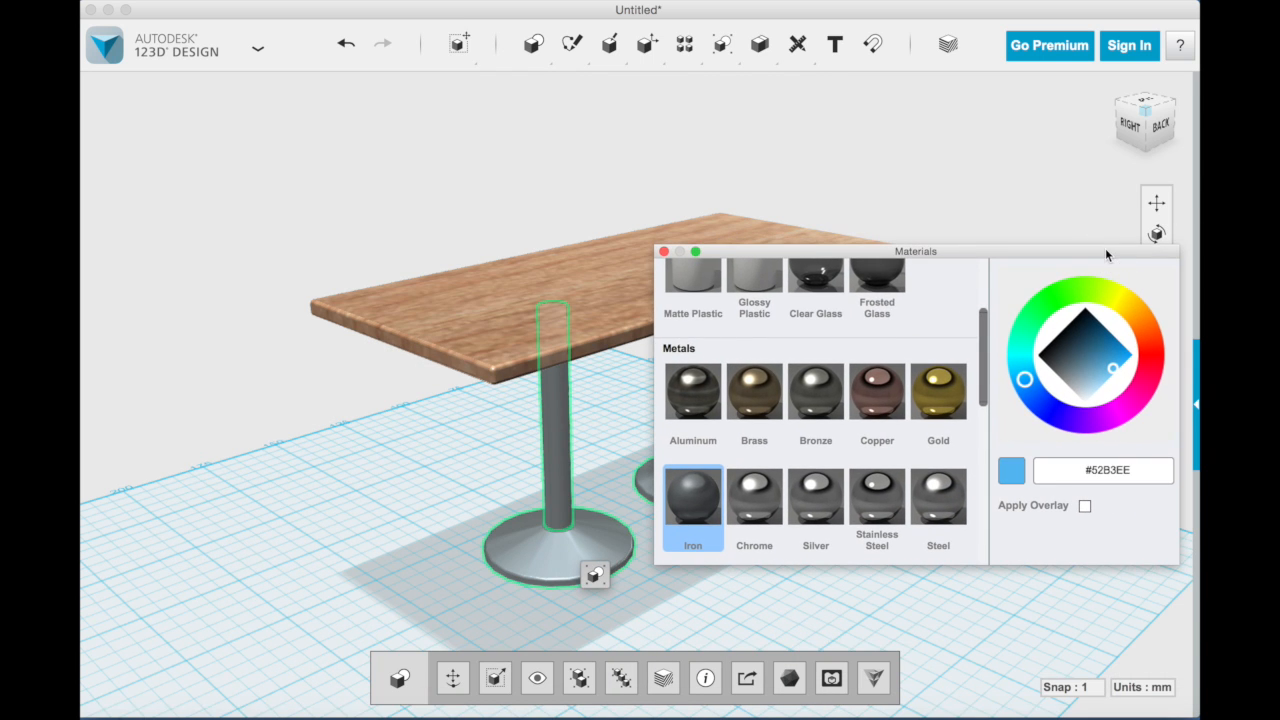
click(1030, 310)
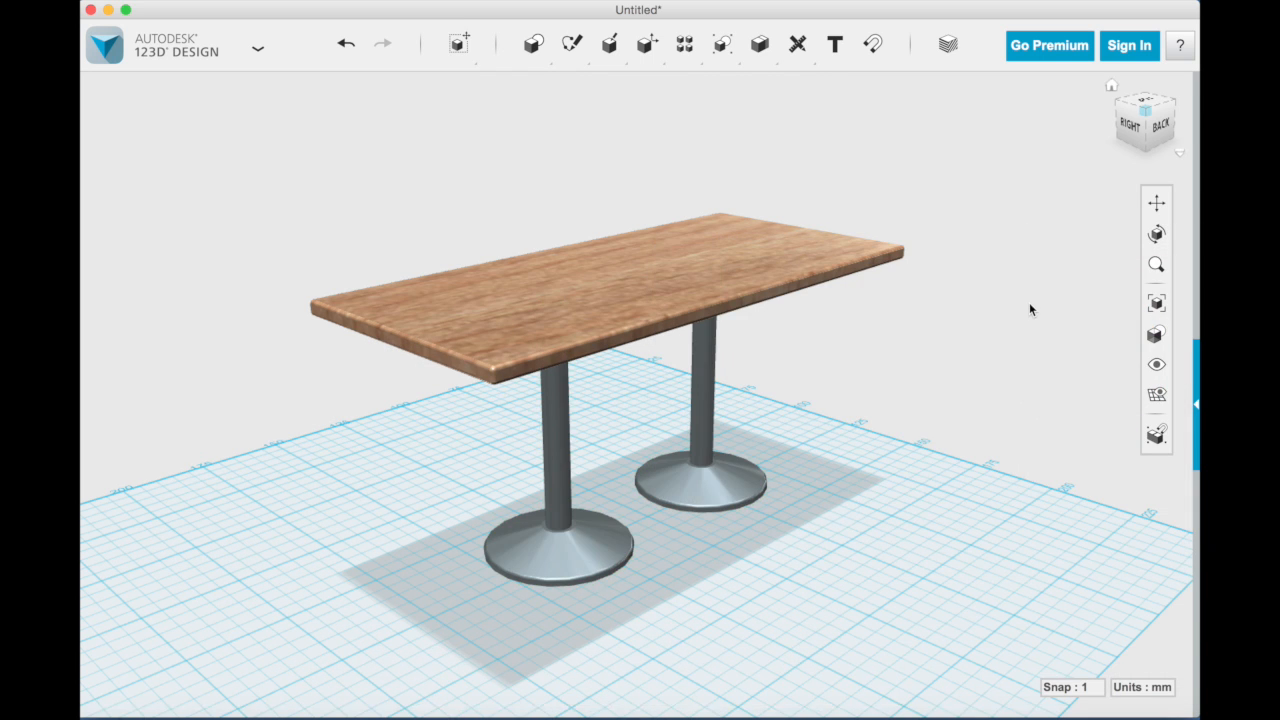
Step: Hide the grid, and capture a selection screenshot of the whole table and its shadow with the Grab utility
click(1156, 395)
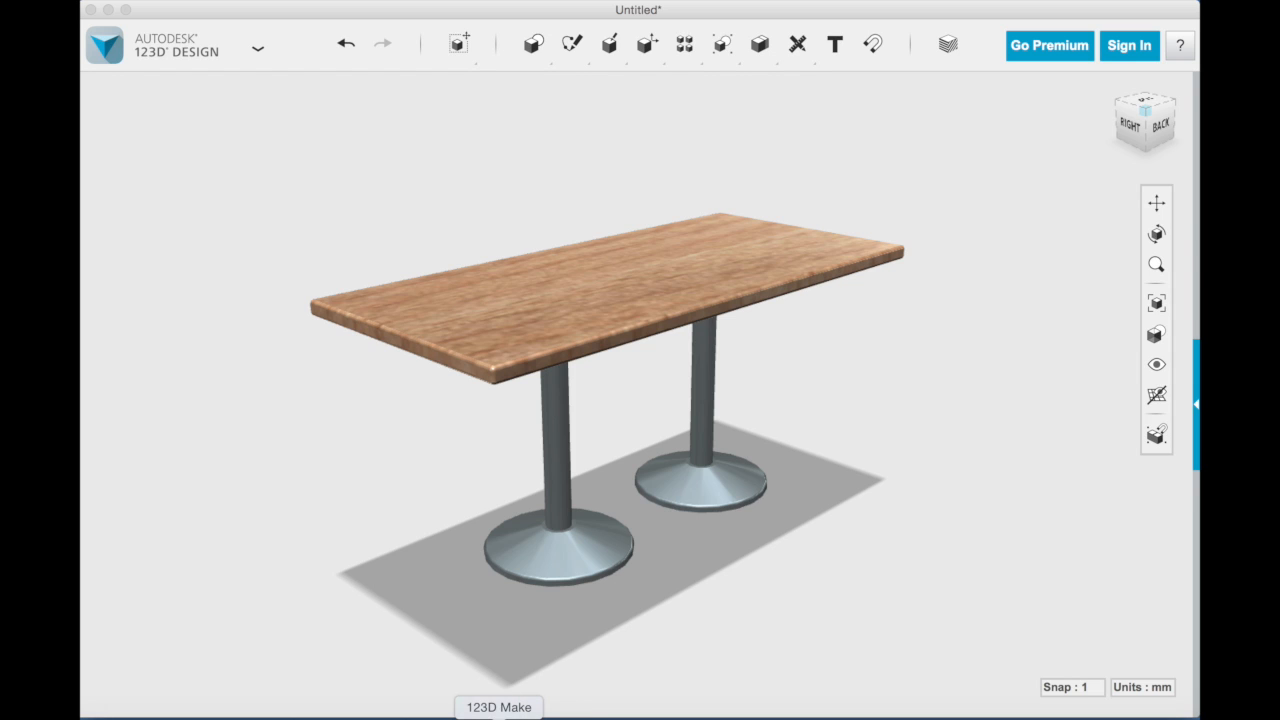
click(475, 718)
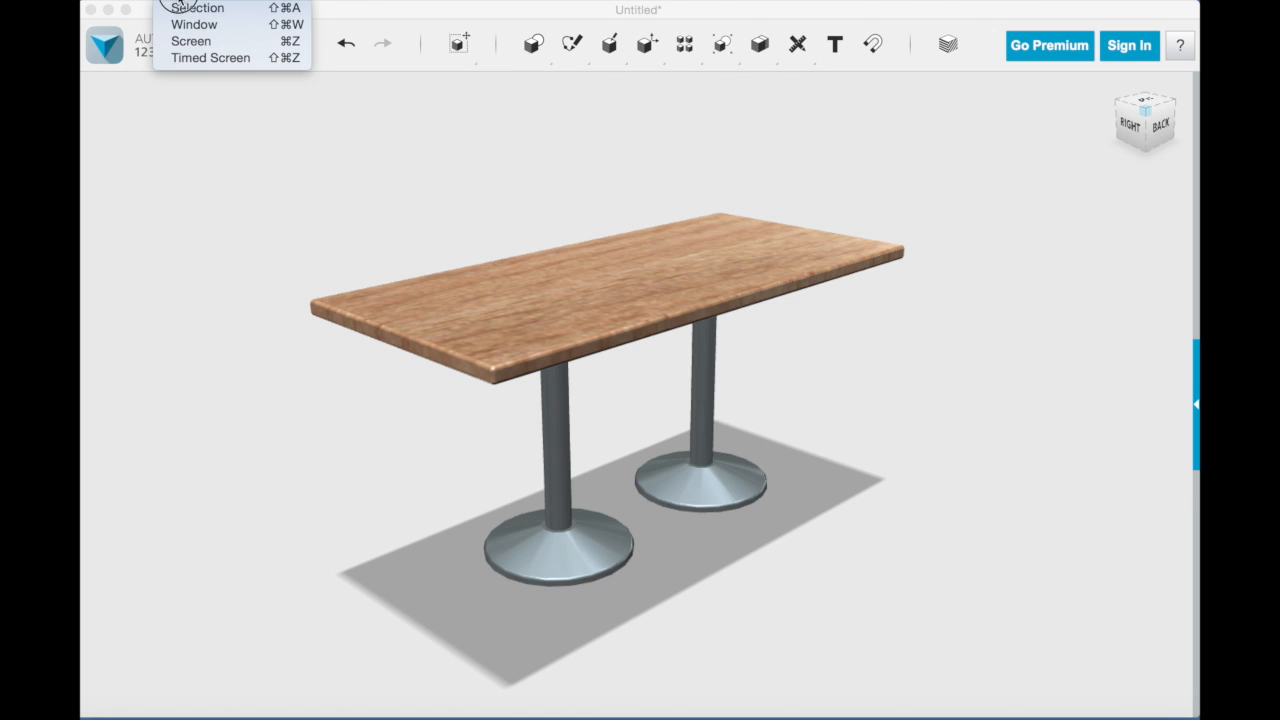
click(197, 8)
drag(229, 125, 967, 697)
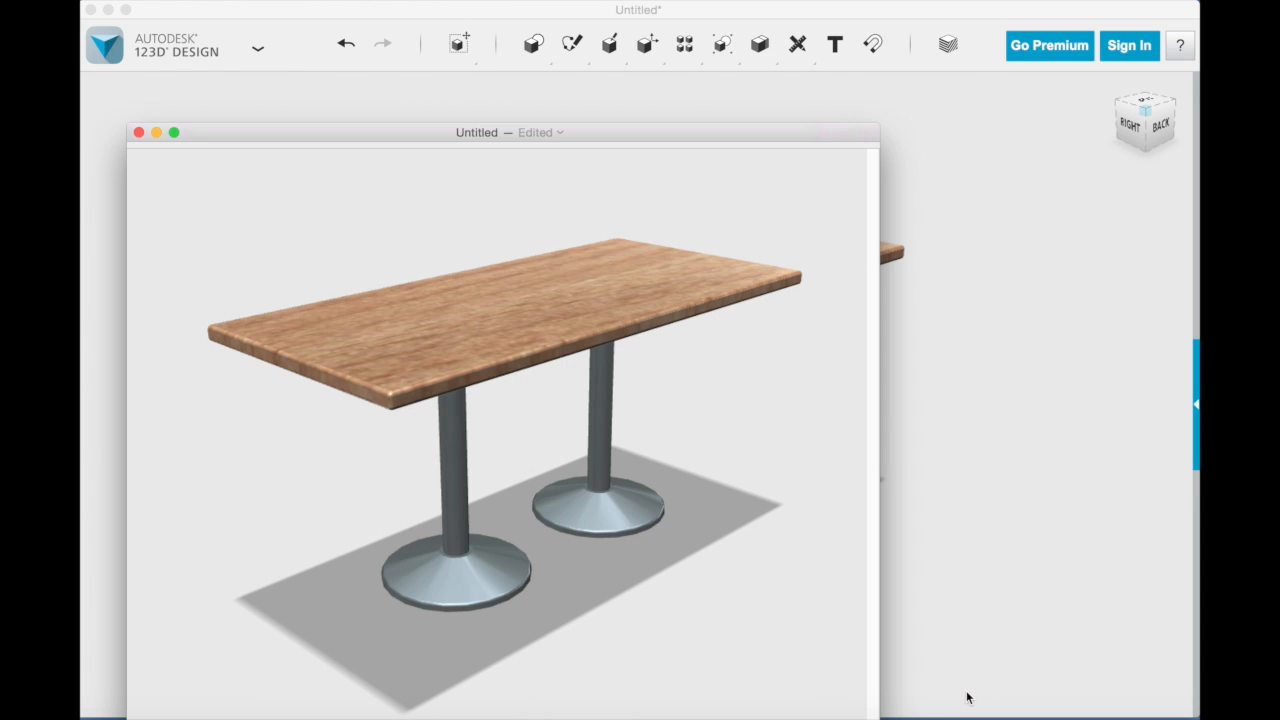
drag(699, 130, 735, 48)
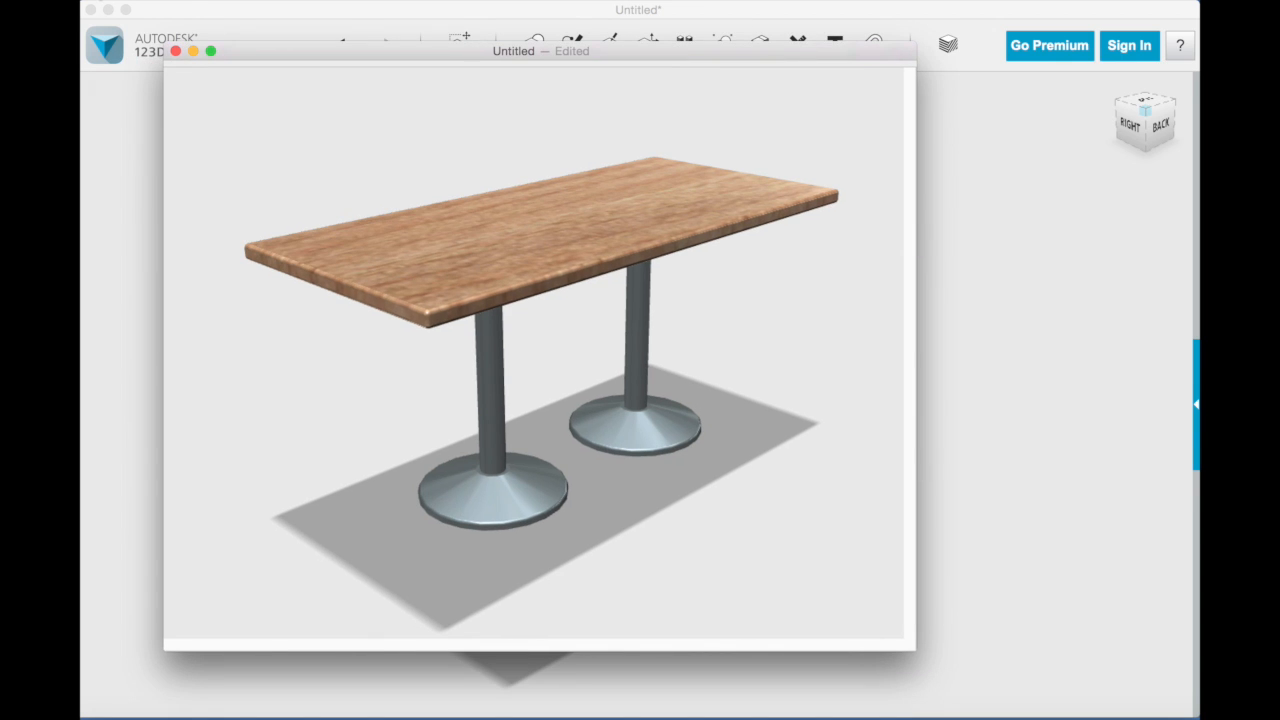
Step: Save the captured table image to the Desktop as table2.tiff
click(100, 1)
click(111, 26)
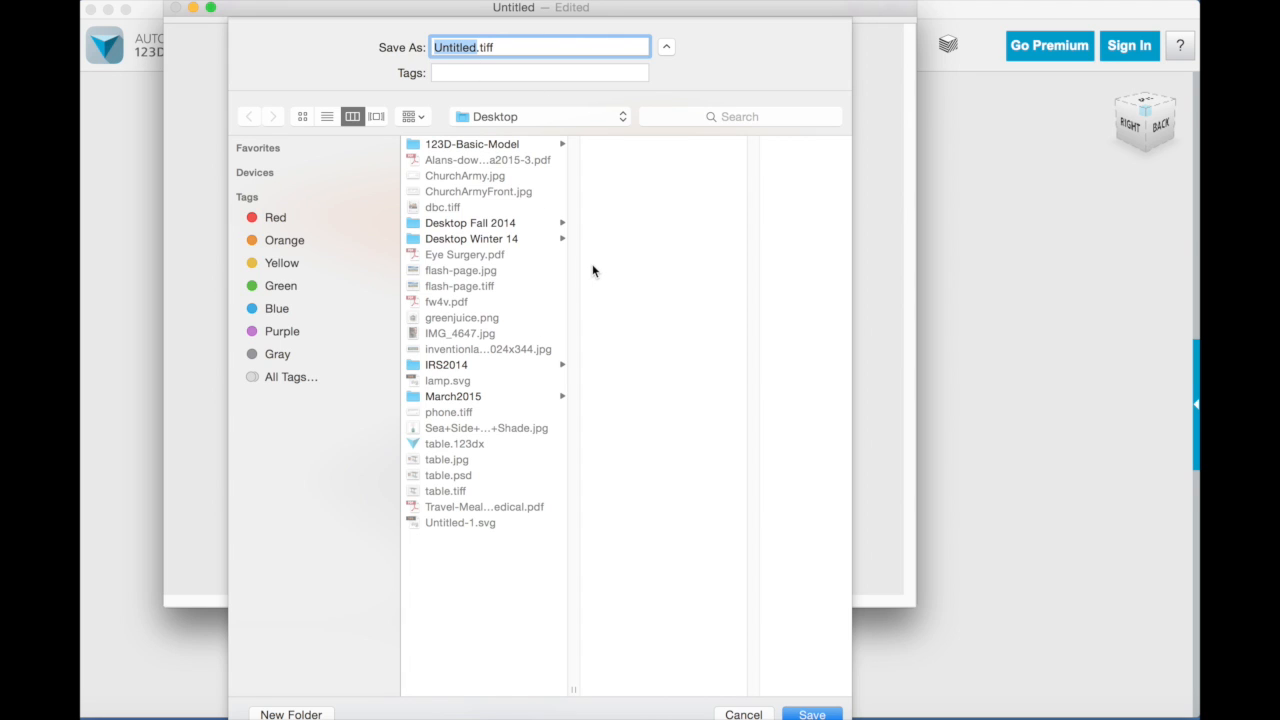
text(table2)
click(810, 713)
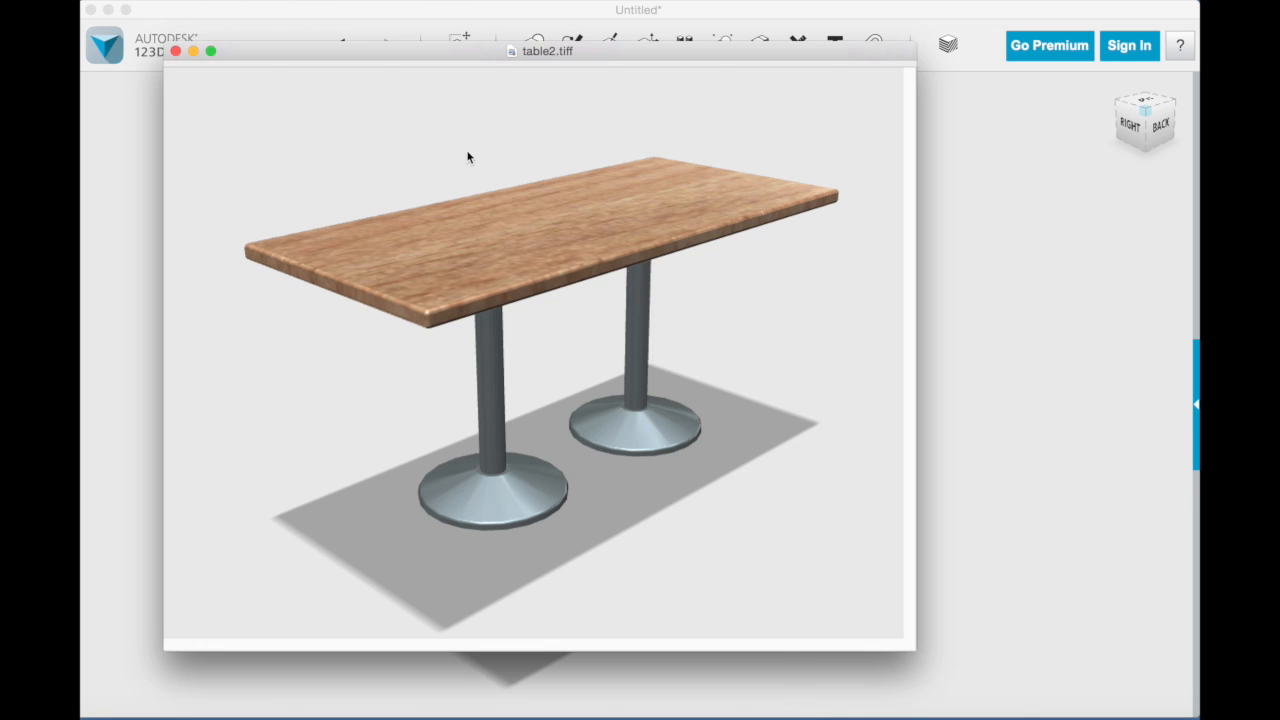
Step: Switch to Finder, open table2.tiff from the Desktop in Preview, and move its window so the whole table image is in view
key(super+Tab)
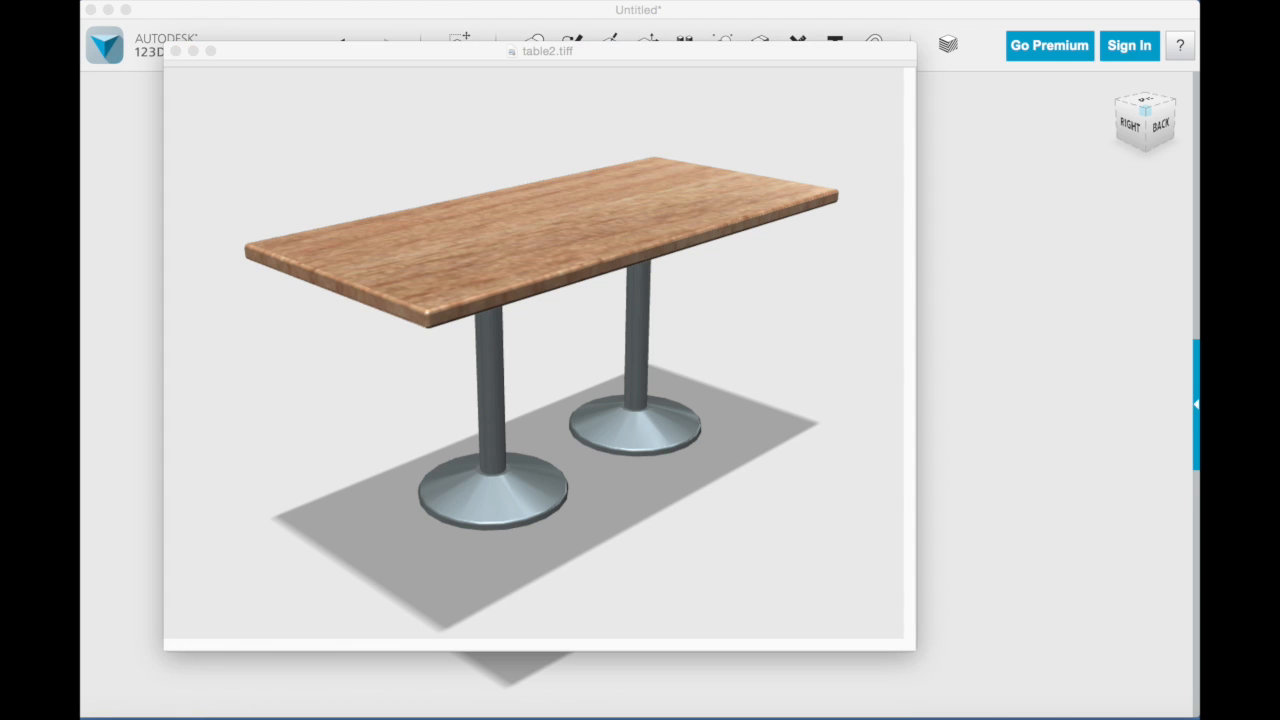
click(222, 1)
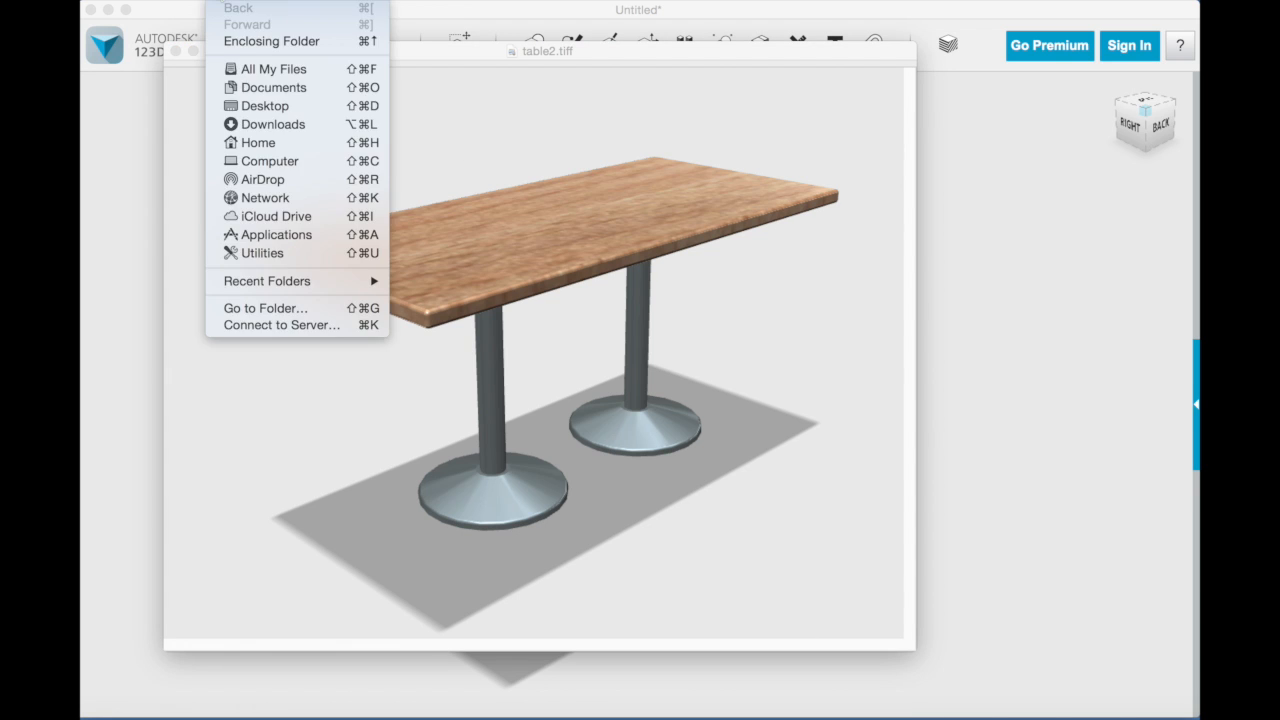
click(265, 106)
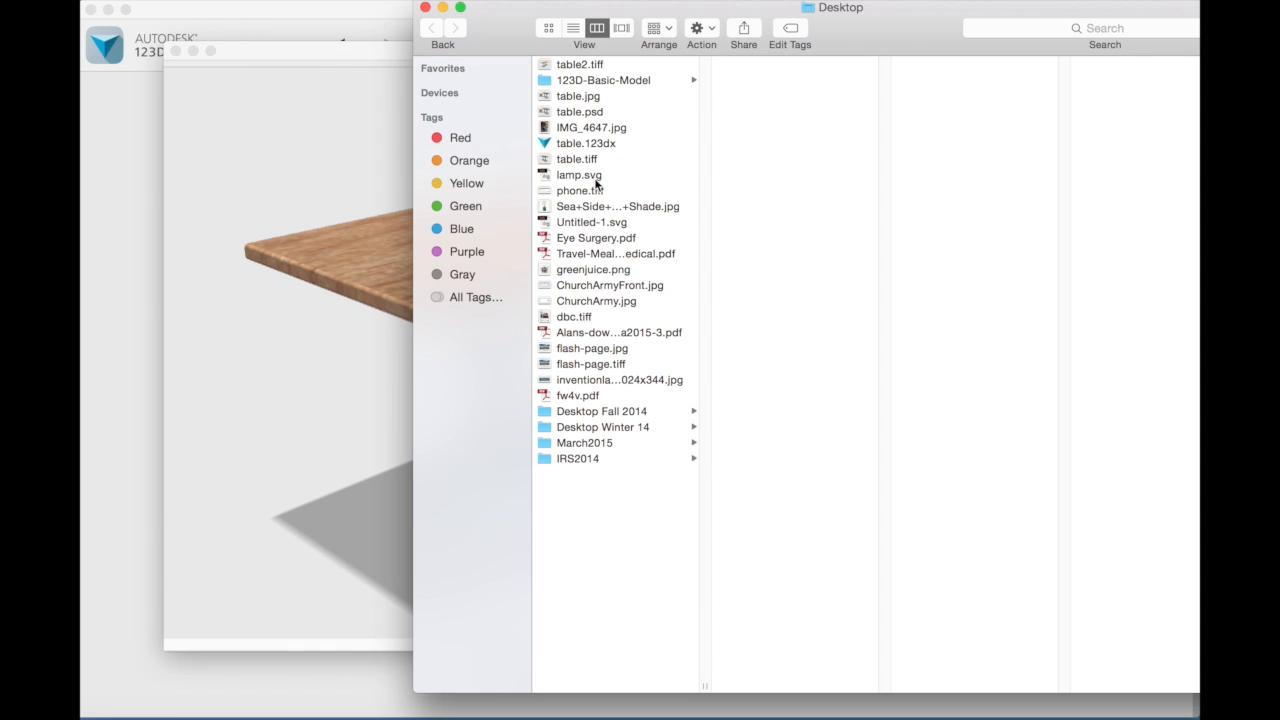
click(590, 66)
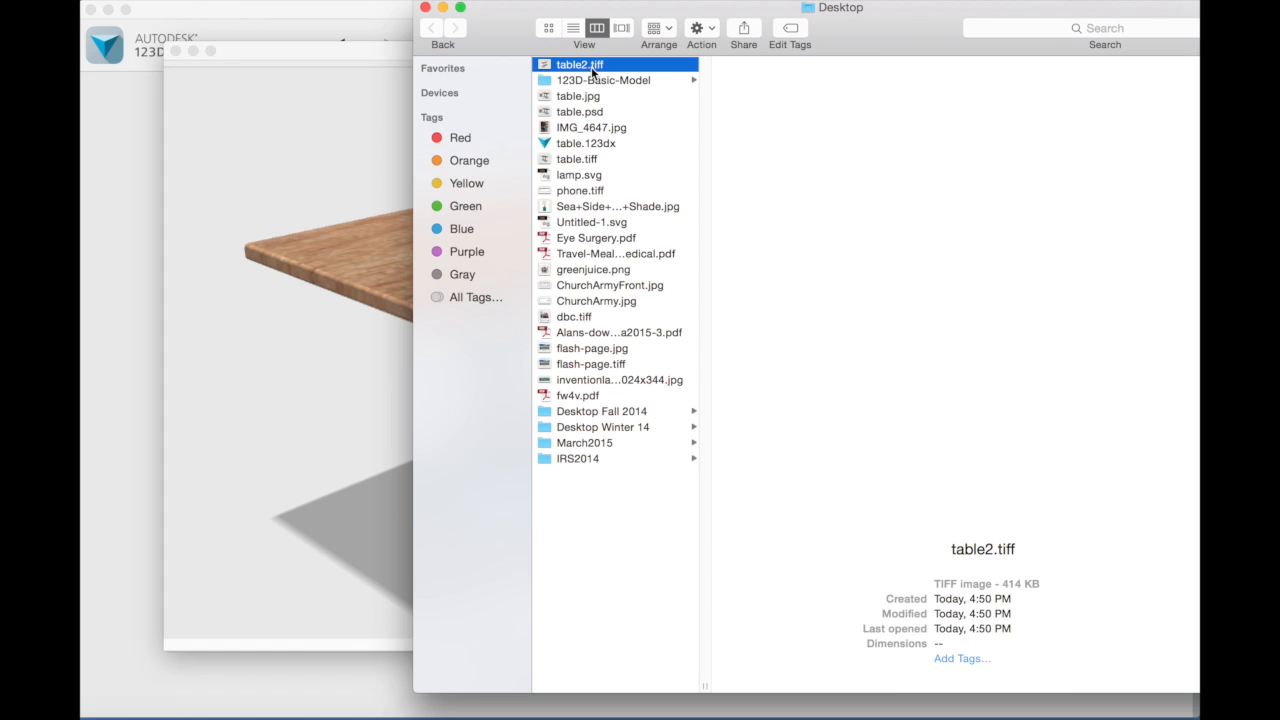
double_click(590, 66)
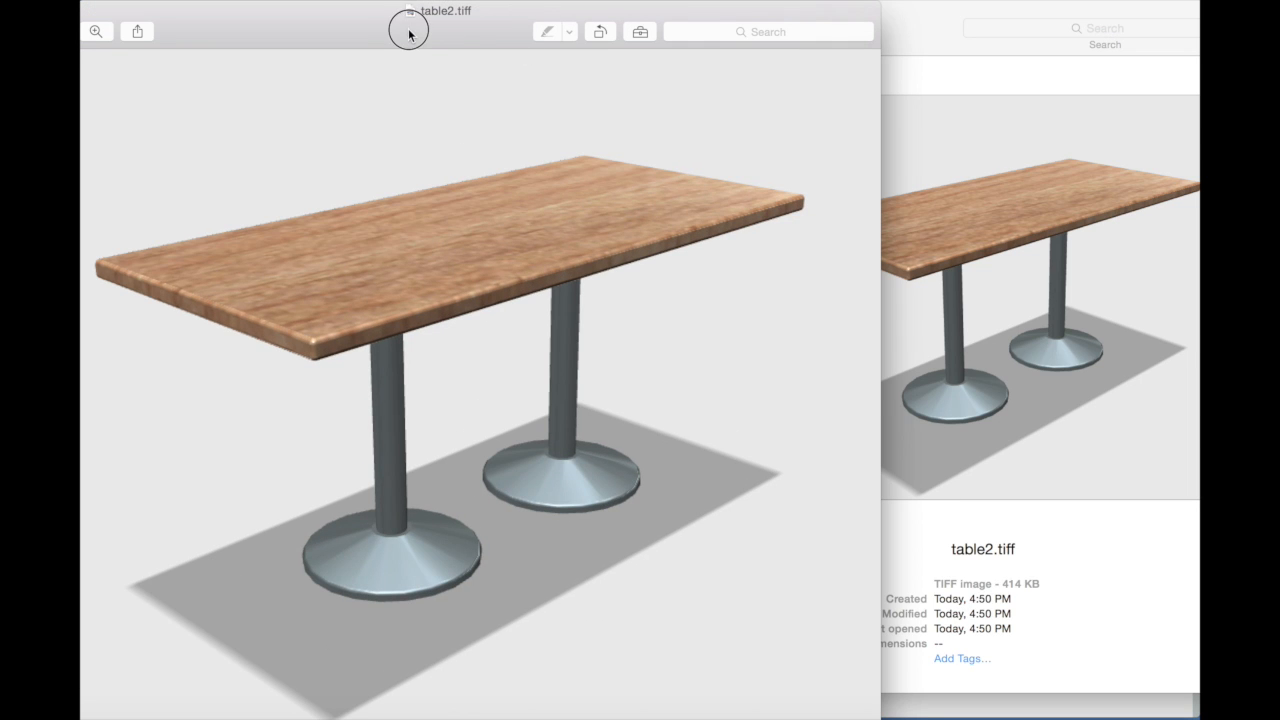
drag(409, 33, 565, 33)
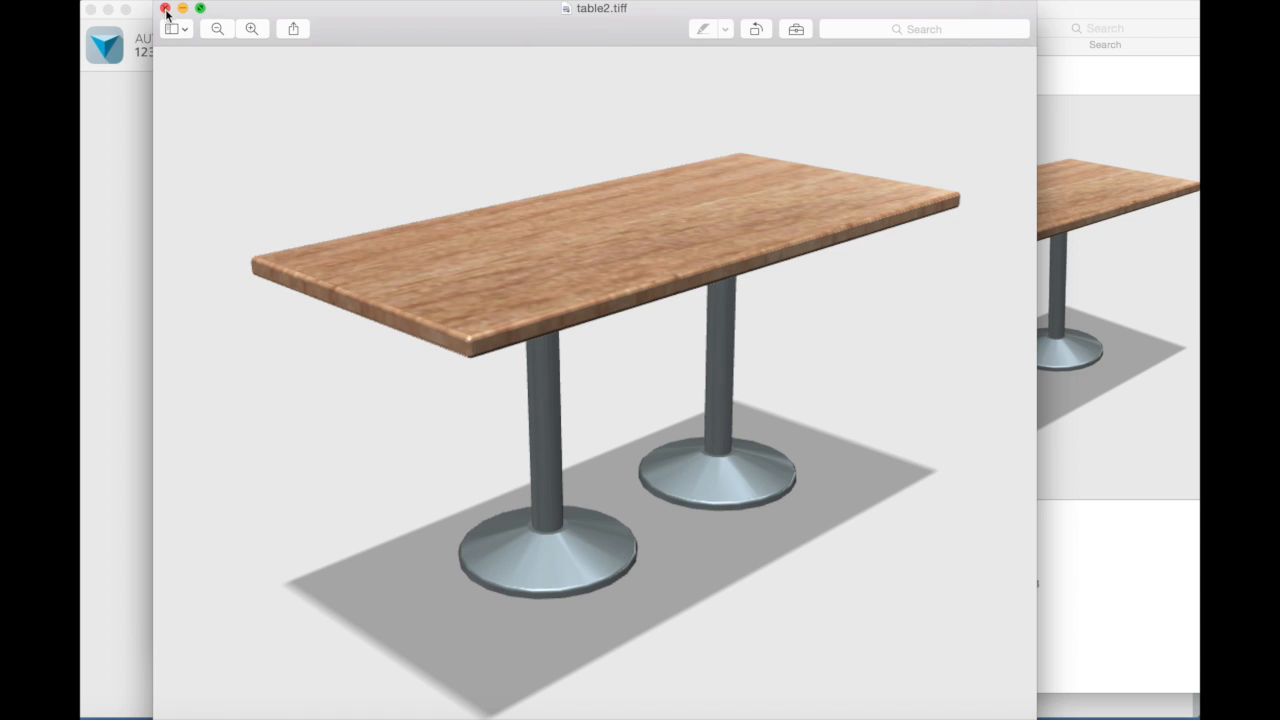
Step: Export the table image to the Desktop in JPEG format as table2.jpg
click(111, 1)
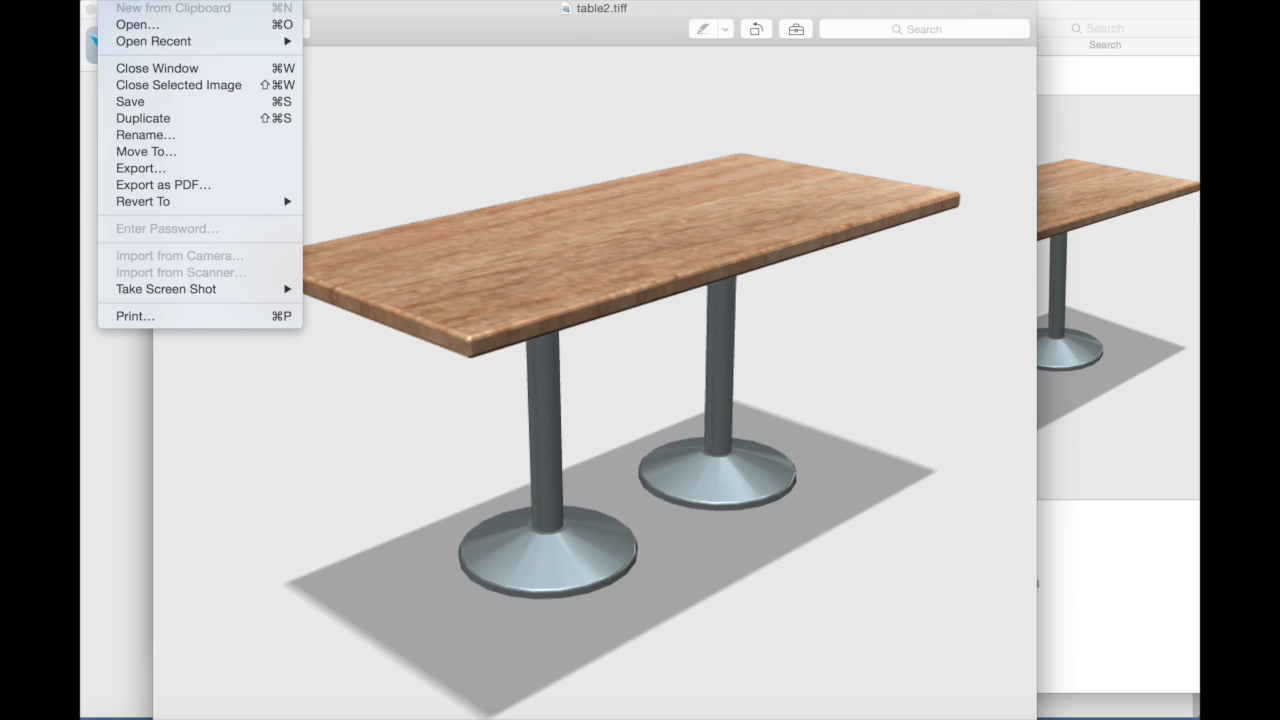
click(152, 168)
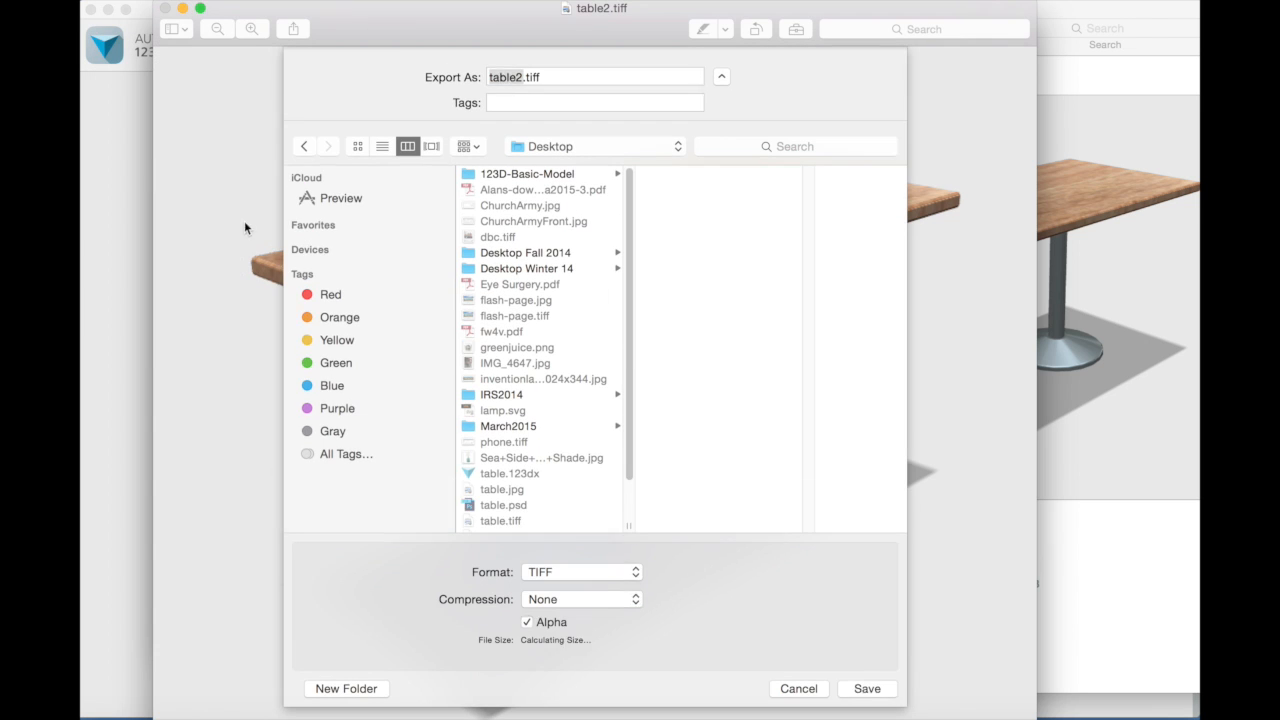
click(600, 572)
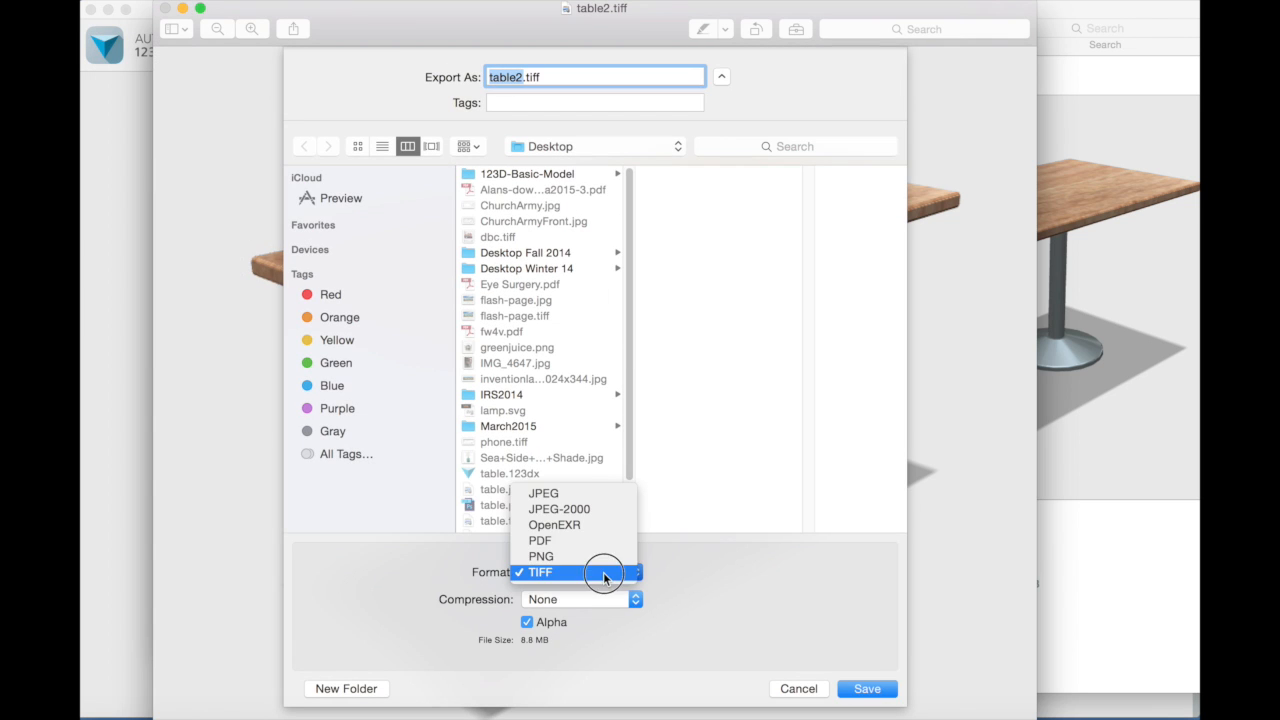
click(592, 499)
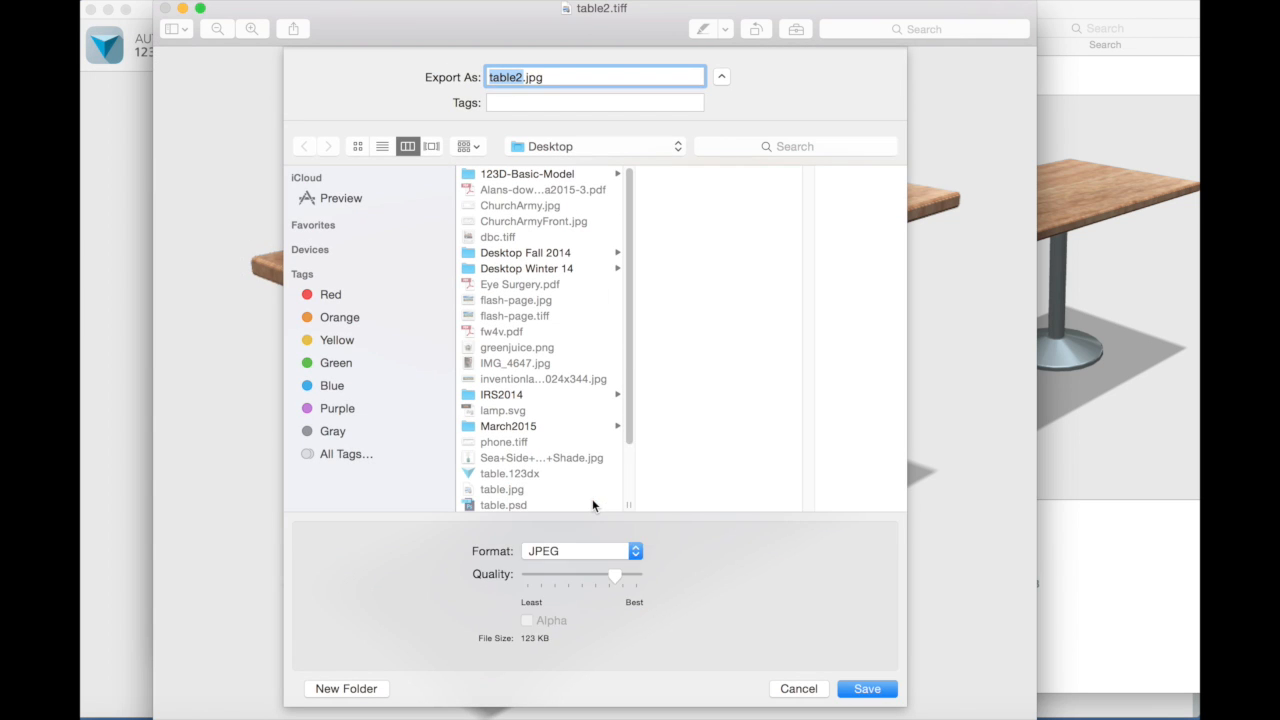
click(867, 689)
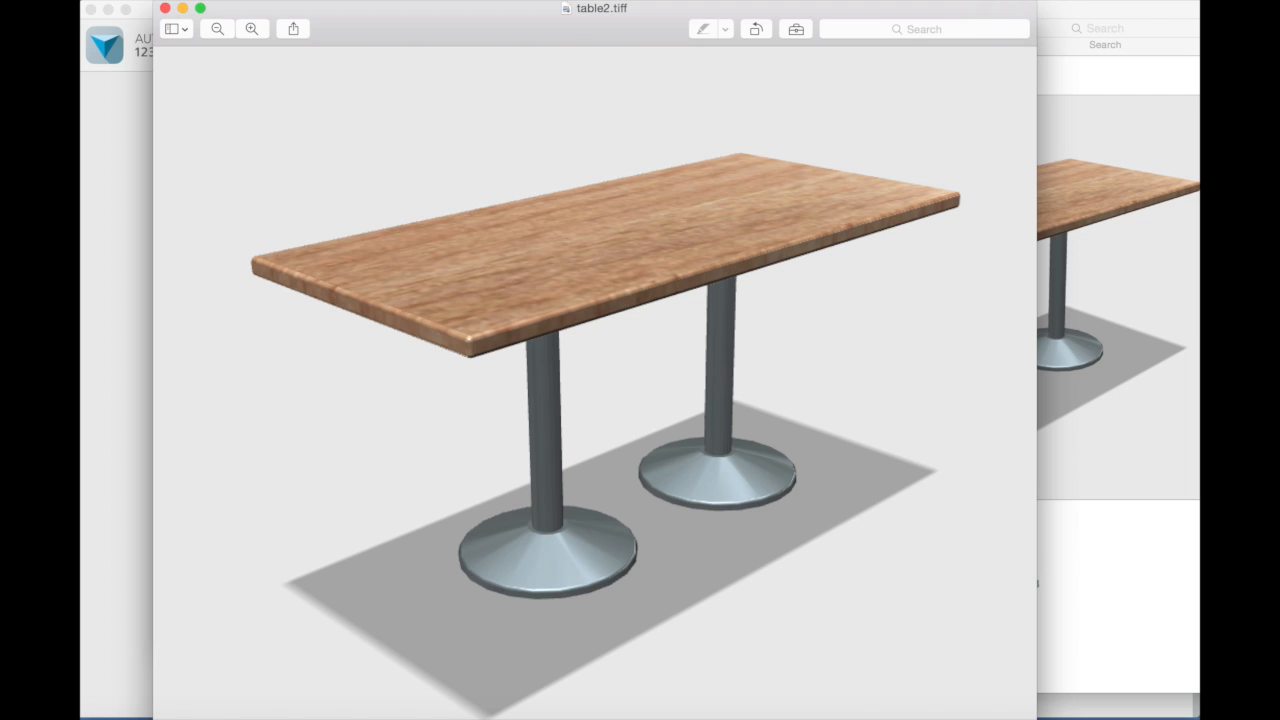
Step: Close the image preview, the Desktop folder and the screenshot capture windows to uncover the 123D Design model
click(164, 9)
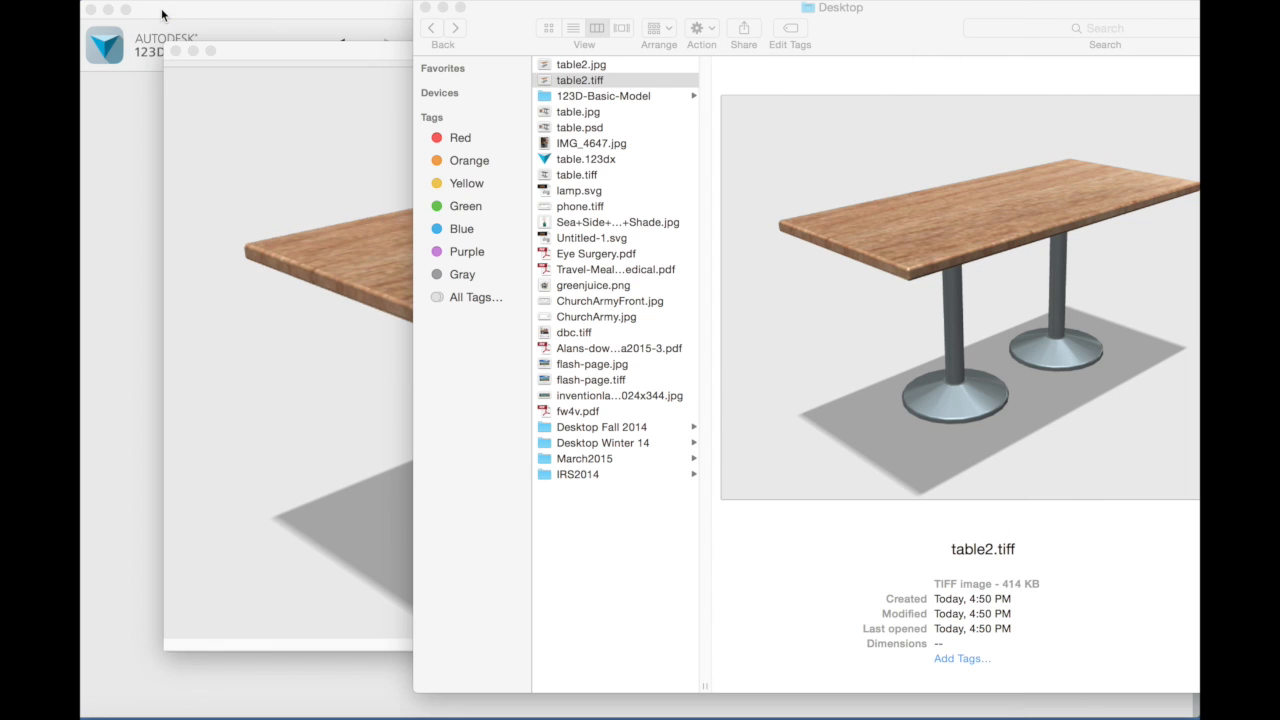
click(425, 8)
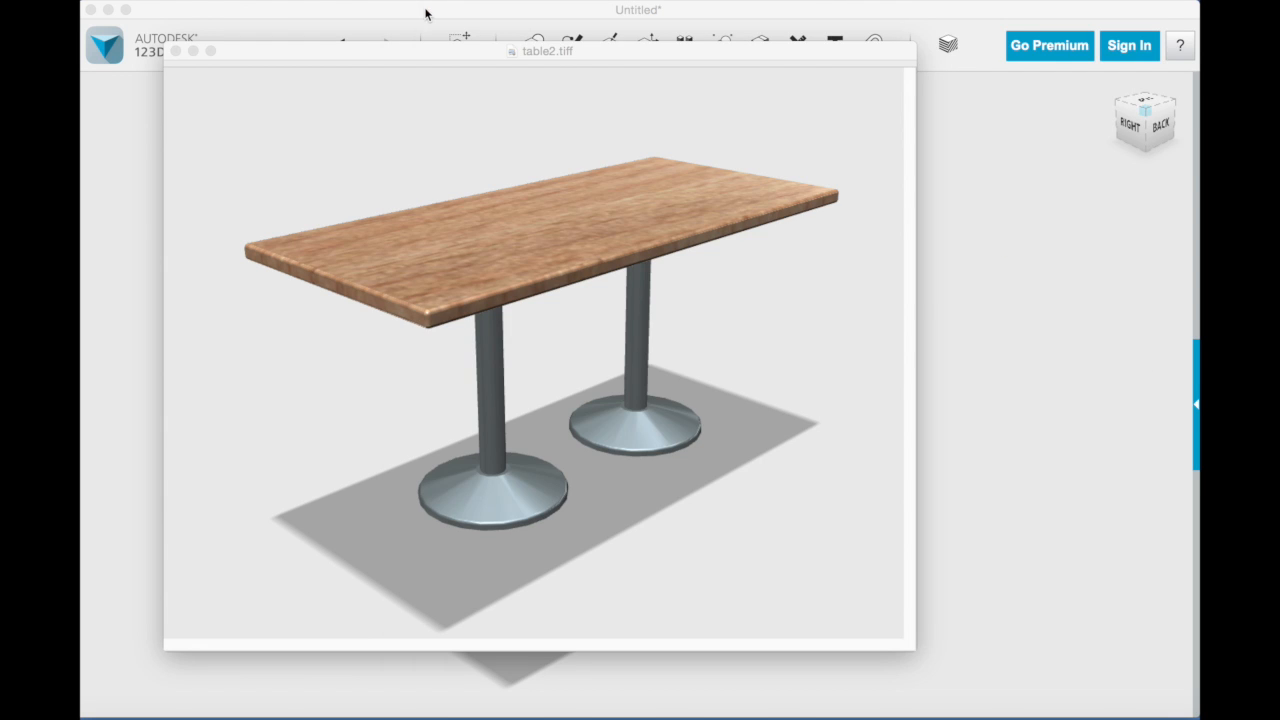
click(176, 50)
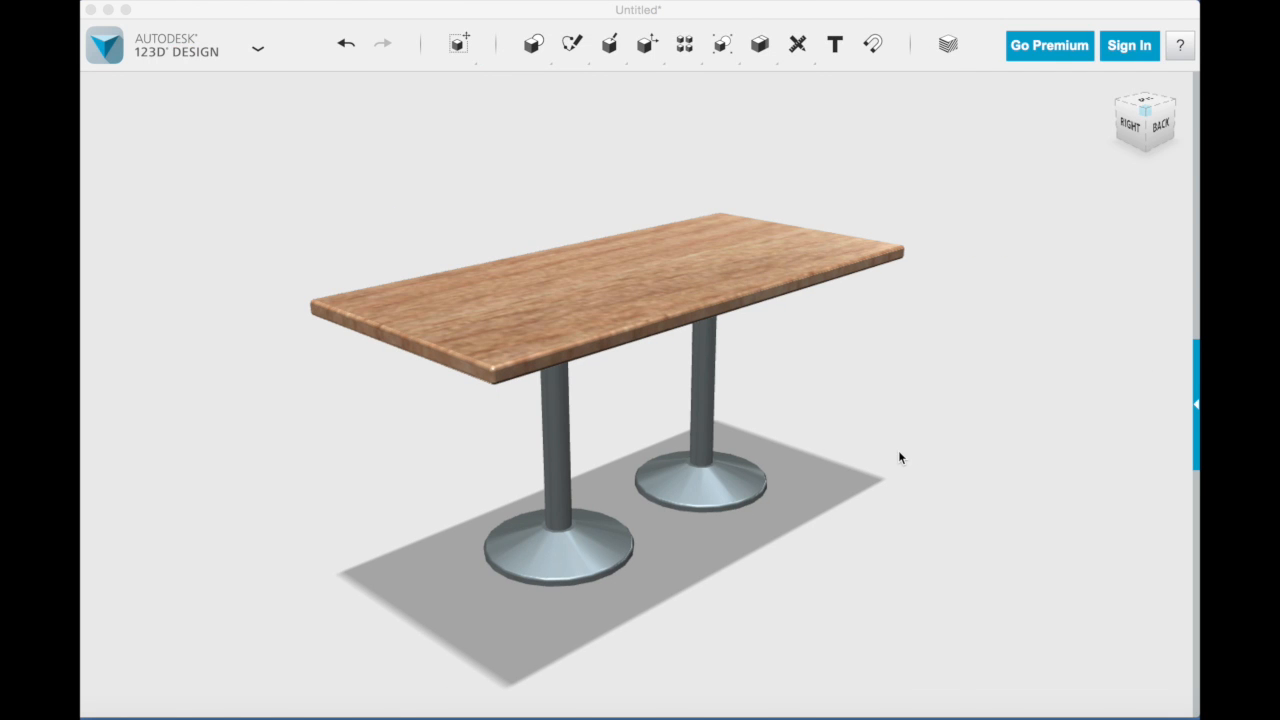